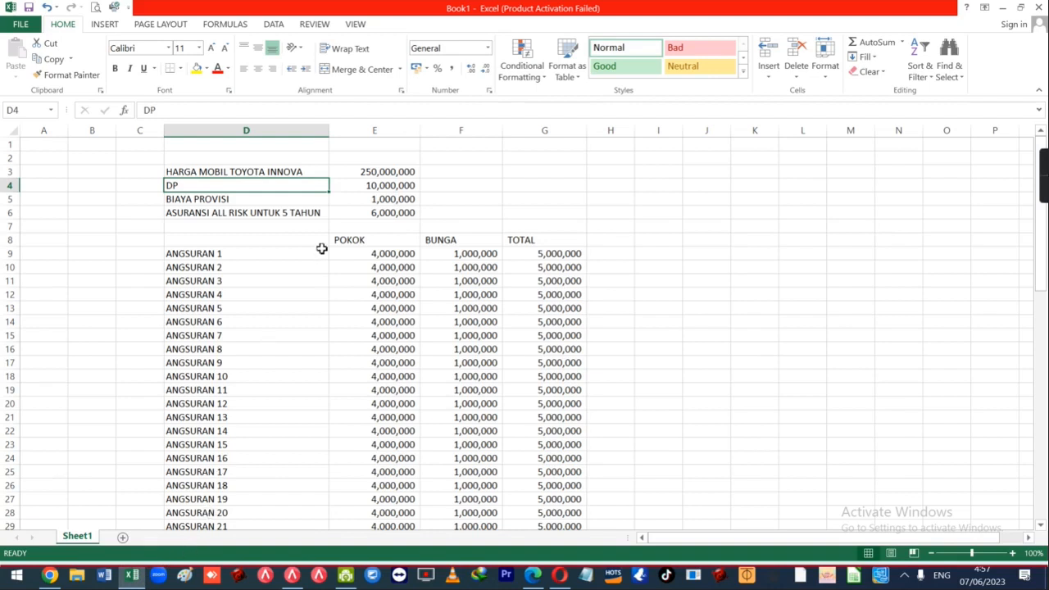
Widen column D so the Toyota Innova price, DP, provision and insurance labels fit.
click(302, 172)
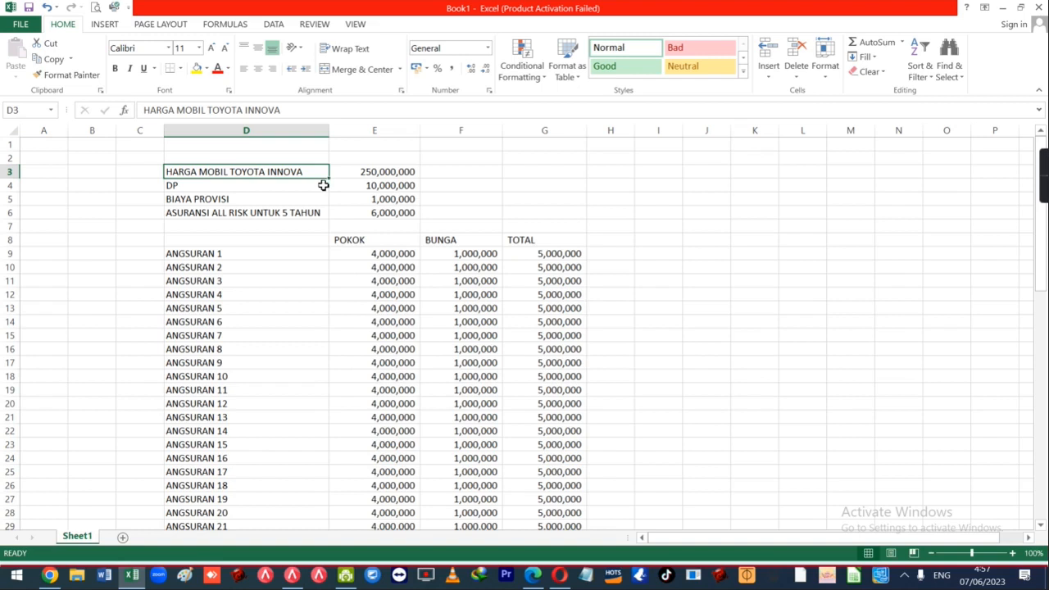
drag(331, 132, 335, 133)
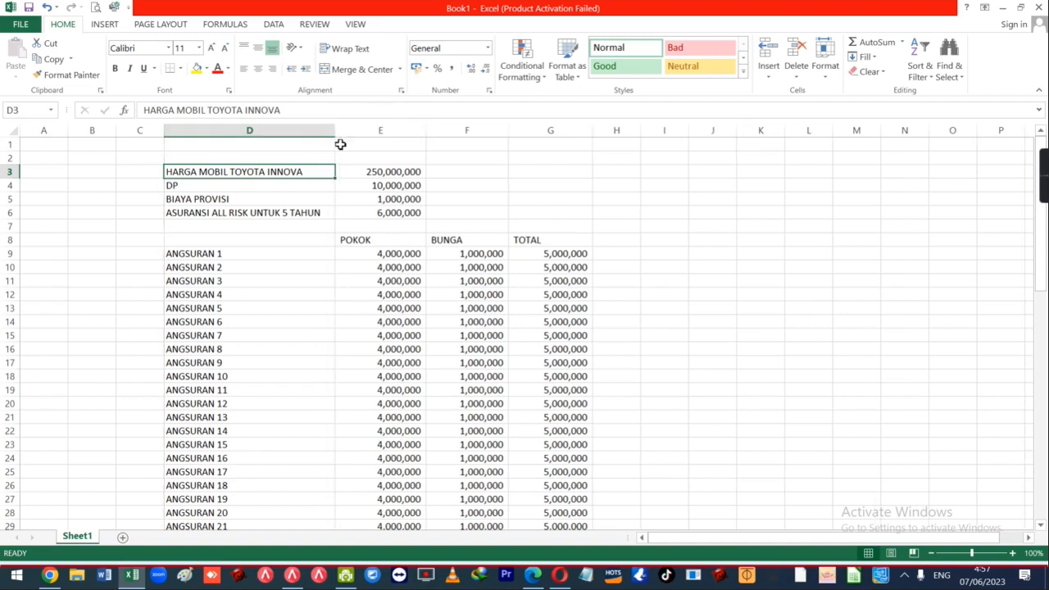
click(298, 212)
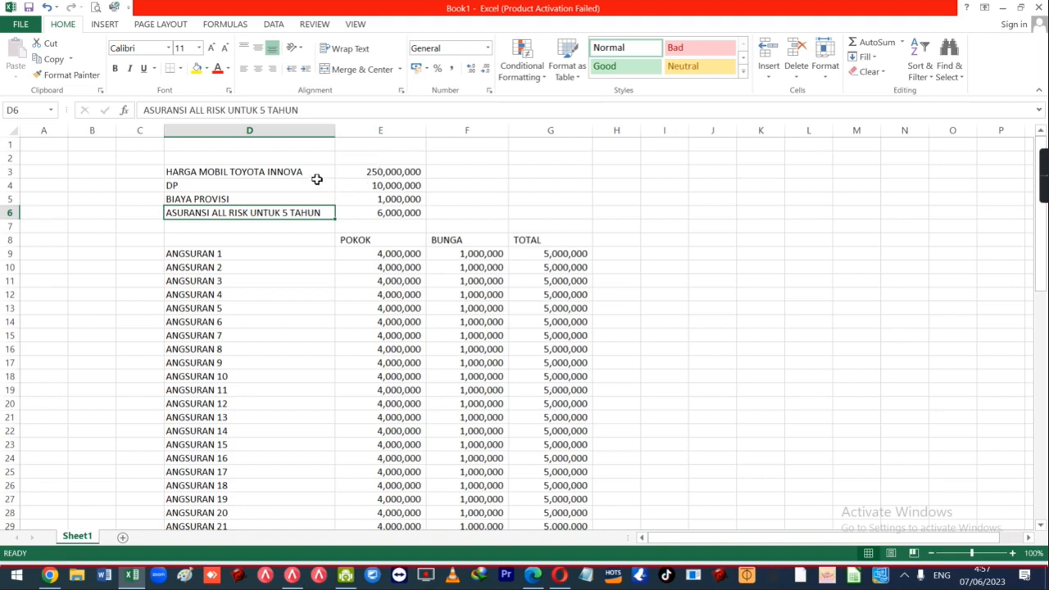
click(370, 172)
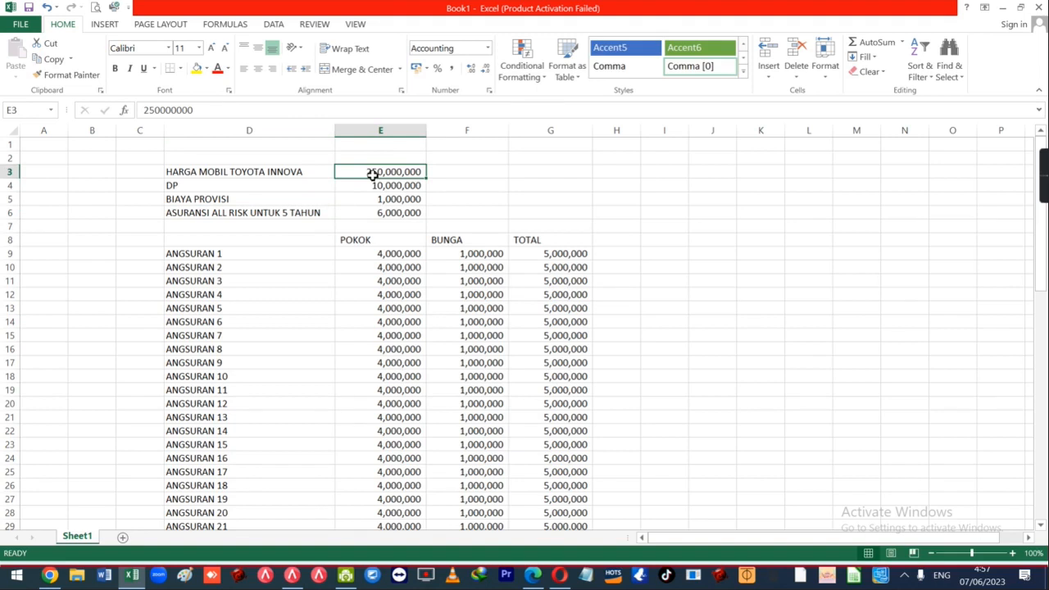
AutoSum the TOTAL column of the installment schedule into G69, giving 300,000,000.
scroll(573, 344, down, 11)
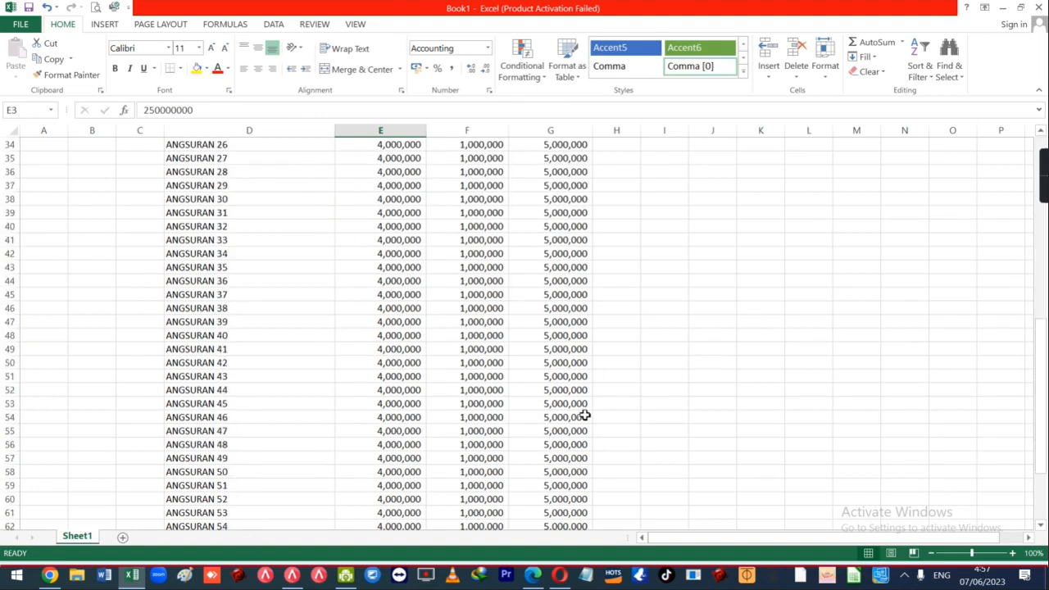
scroll(583, 416, down, 8)
scroll(534, 431, up, 6)
scroll(248, 362, down, 4)
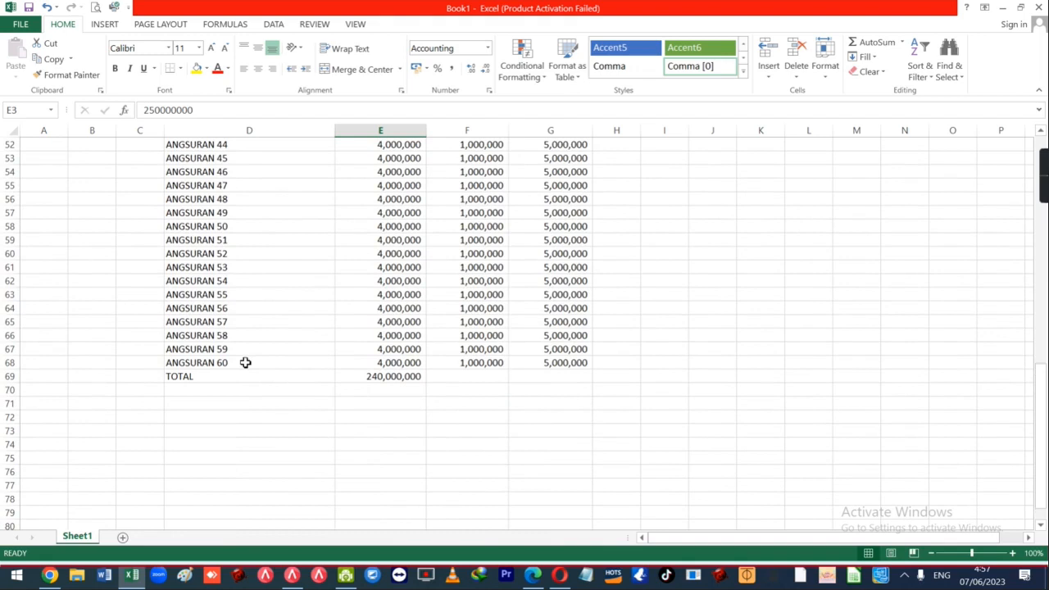
click(291, 366)
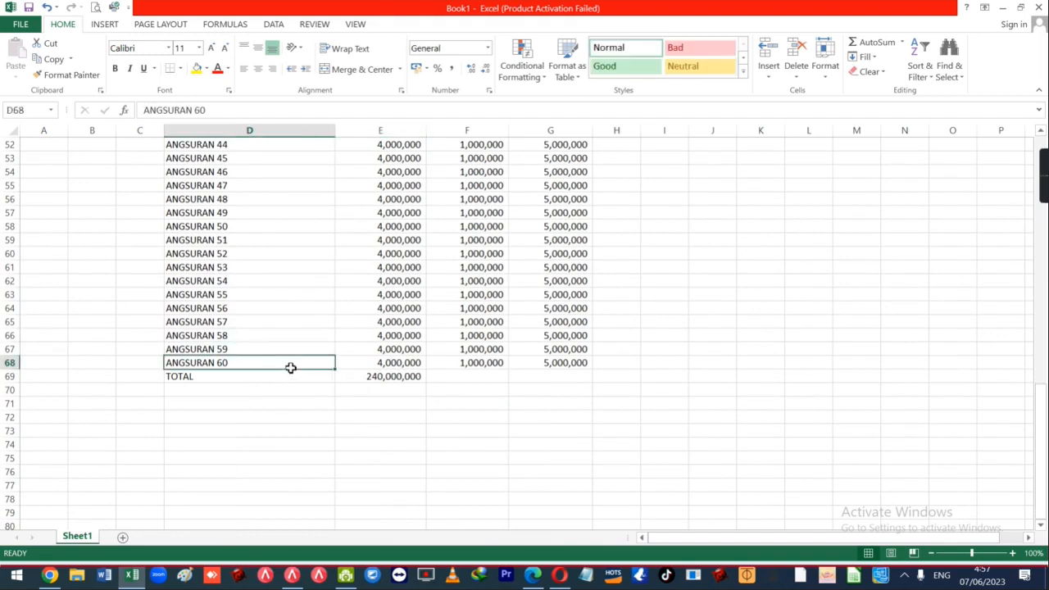
click(542, 376)
key(alt+equal)
key(Return)
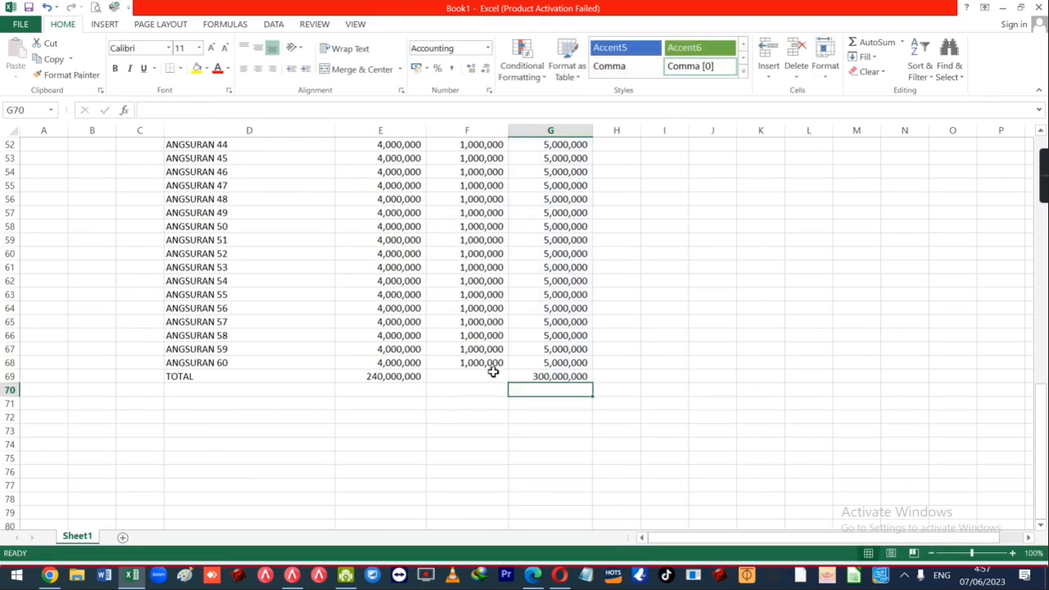
click(544, 376)
scroll(581, 416, up, 10)
scroll(515, 232, up, 7)
click(479, 255)
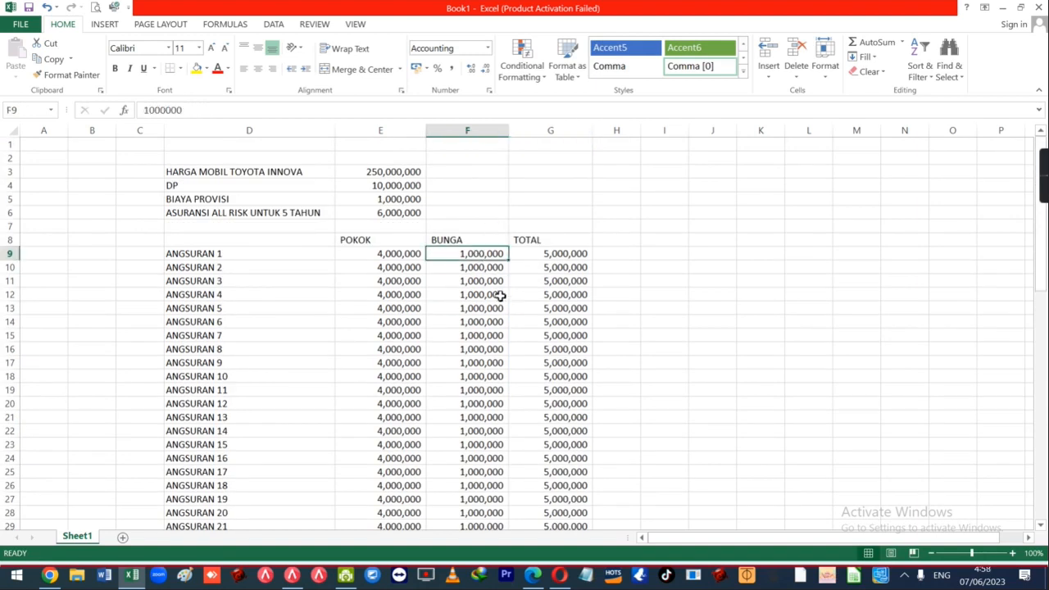
key(shift+Down)
key(shift+Down)
key(shift+Down)
key(shift+Down)
key(shift+Down)
key(shift+Down)
key(shift+Down)
key(shift+Down)
key(shift+Down)
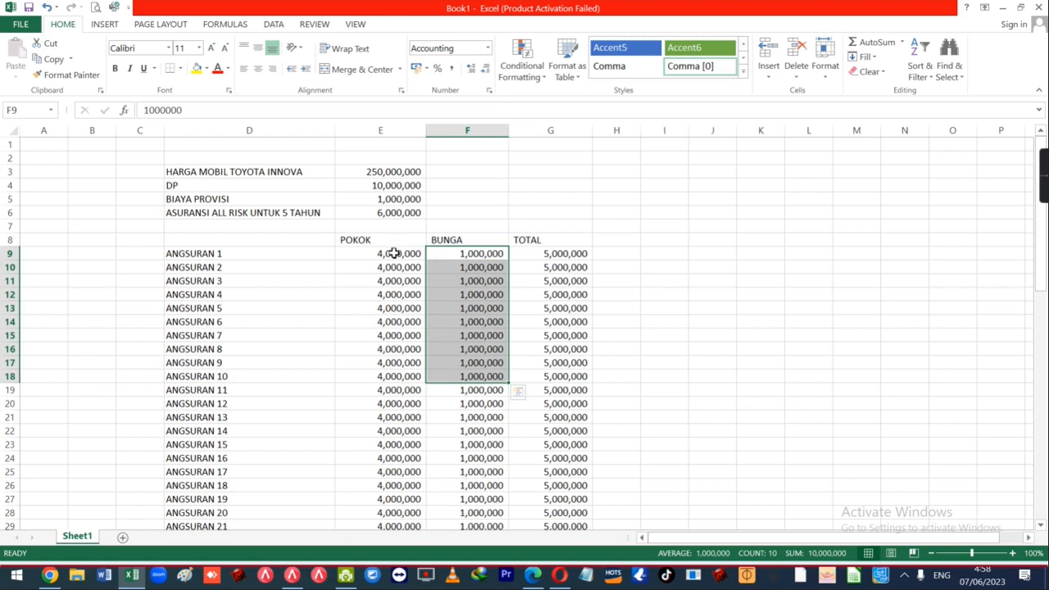
click(402, 253)
key(shift+Down)
key(shift+Down)
key(shift+Down)
key(shift+Down)
key(shift+Down)
key(shift+Down)
key(shift+Down)
key(shift+Down)
key(shift+Down)
drag(473, 255, 458, 405)
drag(382, 257, 412, 404)
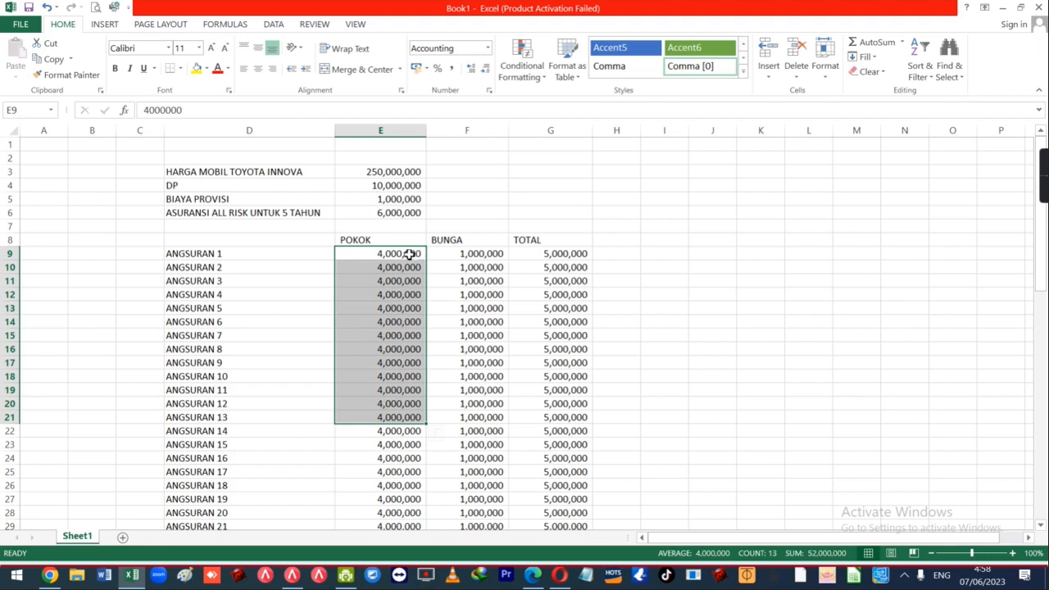
drag(409, 254, 409, 362)
drag(456, 257, 457, 377)
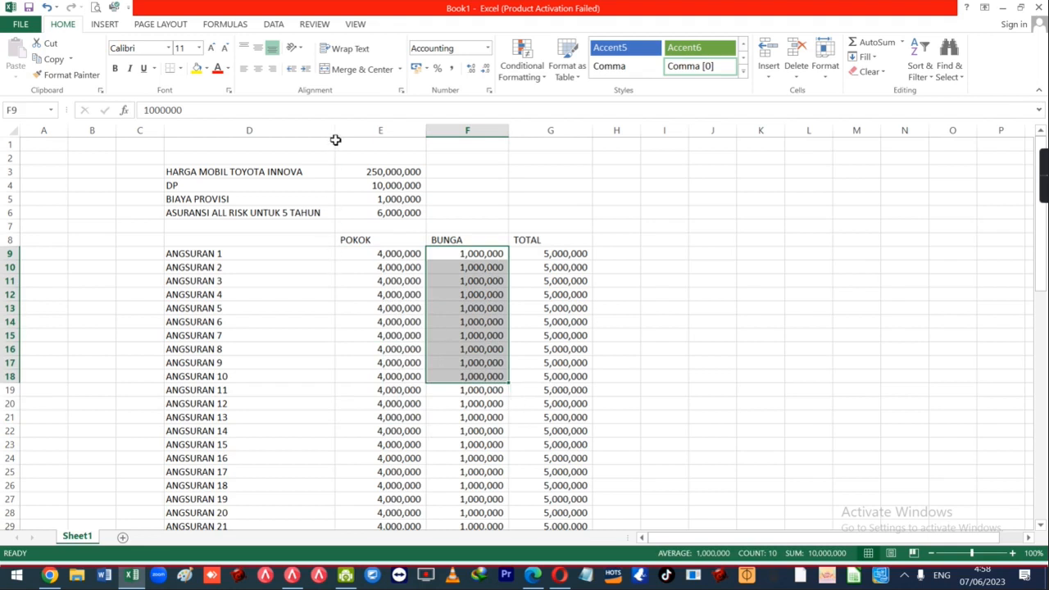
drag(273, 168, 314, 226)
click(399, 253)
drag(220, 255, 248, 351)
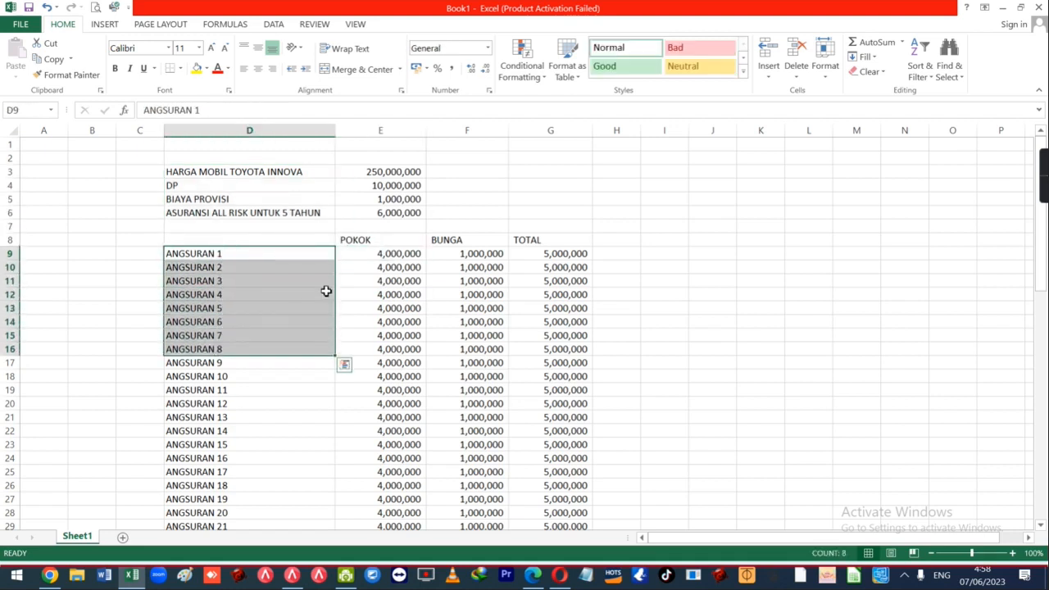
click(395, 256)
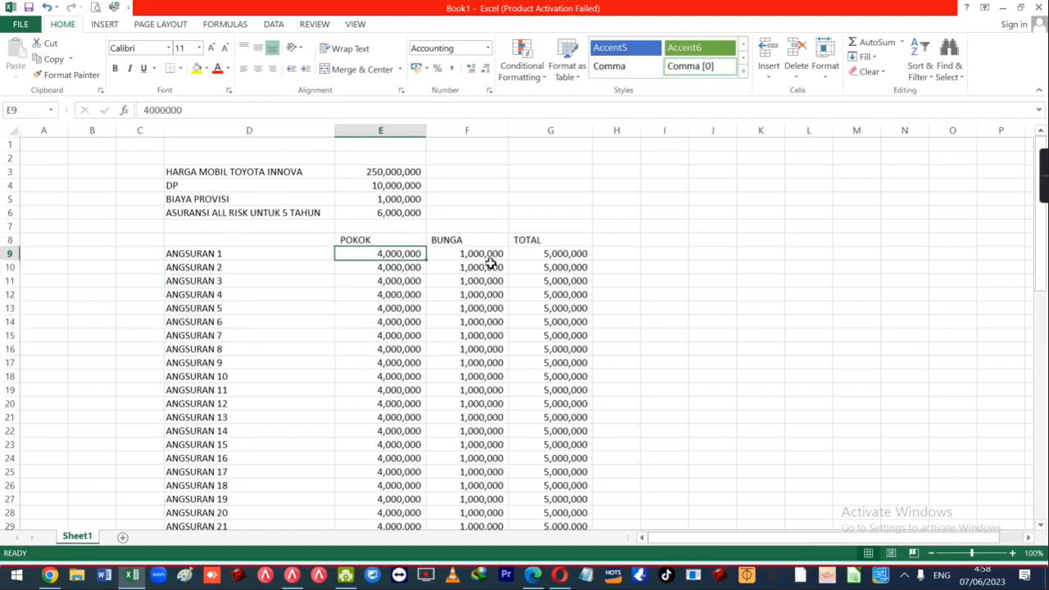
click(485, 257)
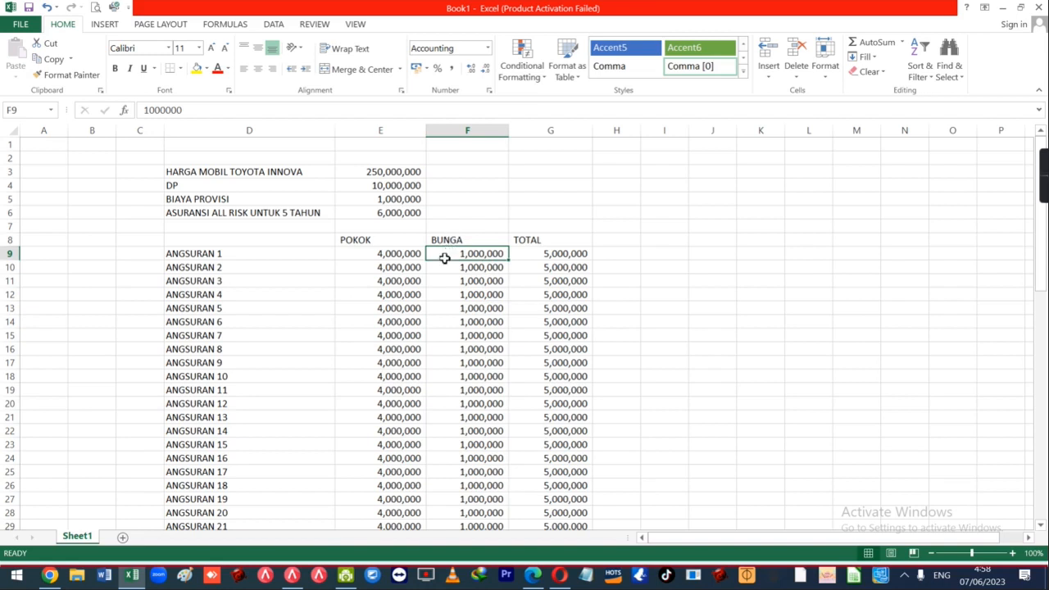
In Accurate 5, start a new Faktur Pembelian from Aktifitas > Pembelian.
click(292, 575)
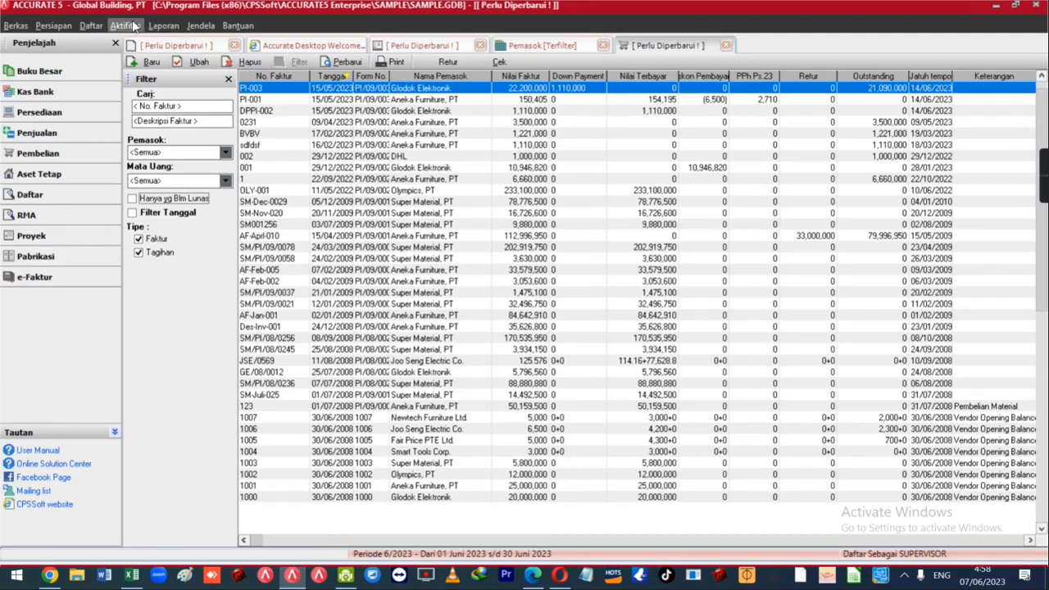
click(127, 26)
mouse_move(224, 191)
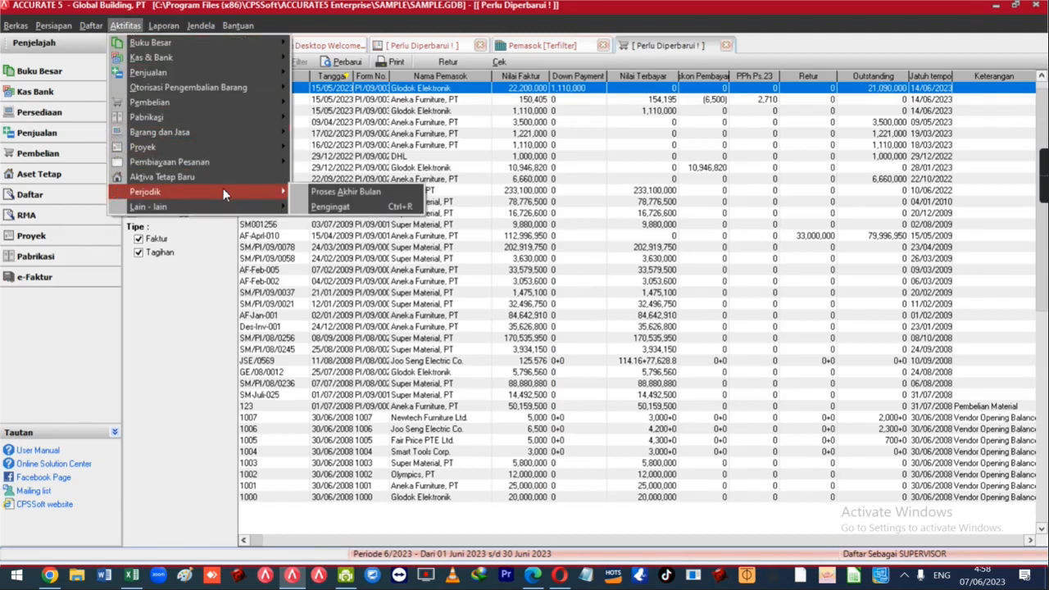
key(Left)
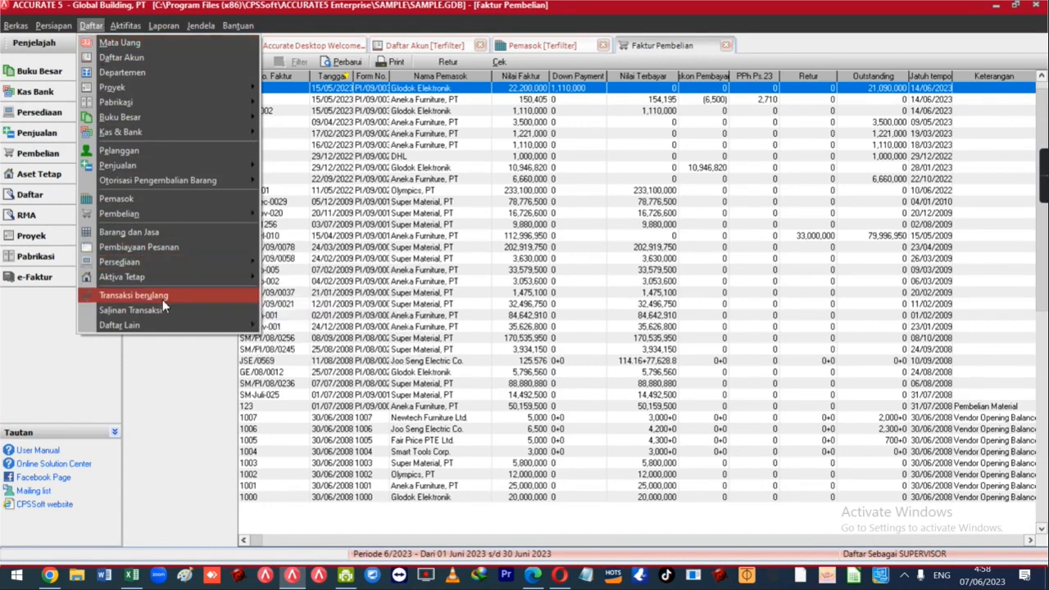
click(425, 235)
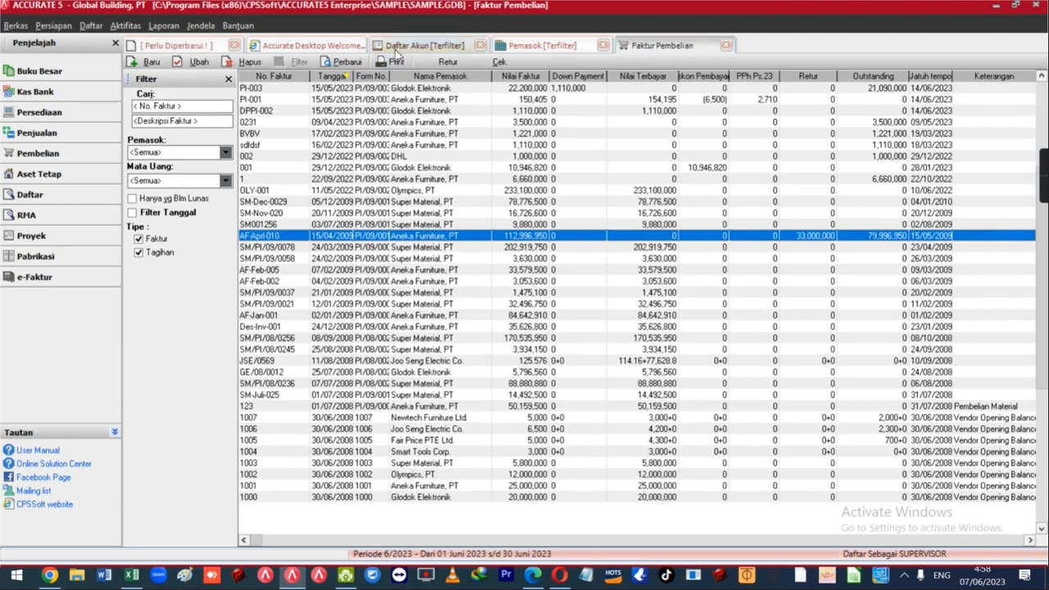
click(125, 26)
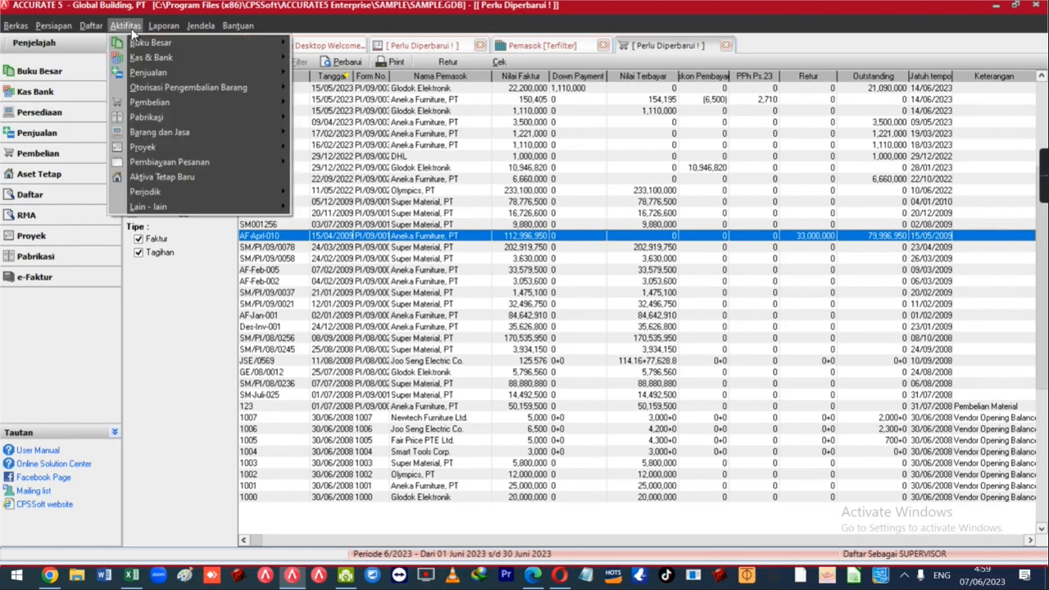
mouse_move(173, 98)
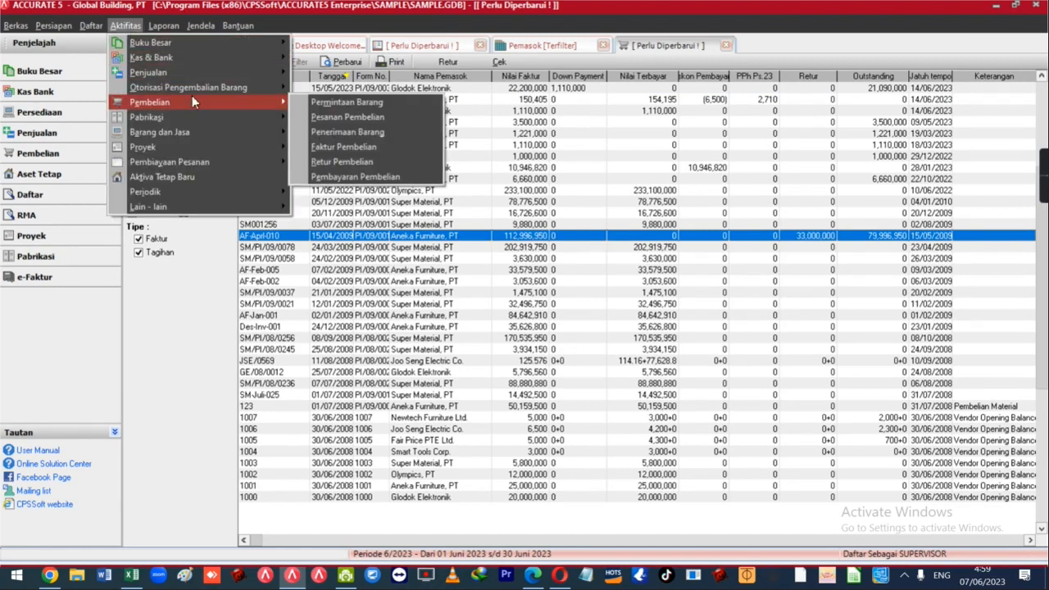
click(344, 148)
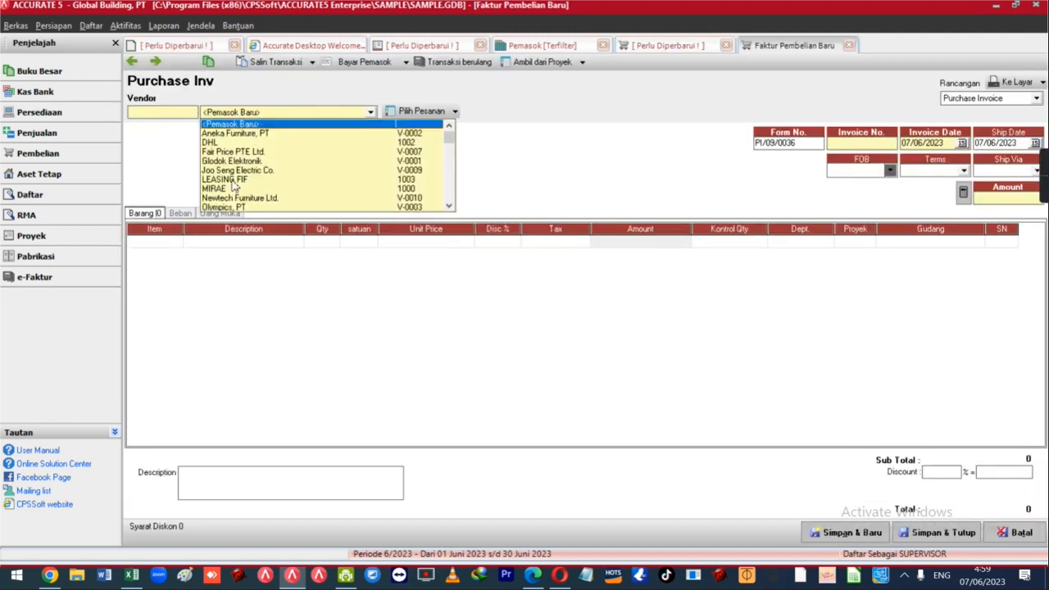
Set the purchase invoice vendor to LEASING FIF and the invoice number to FIF-001.
click(232, 181)
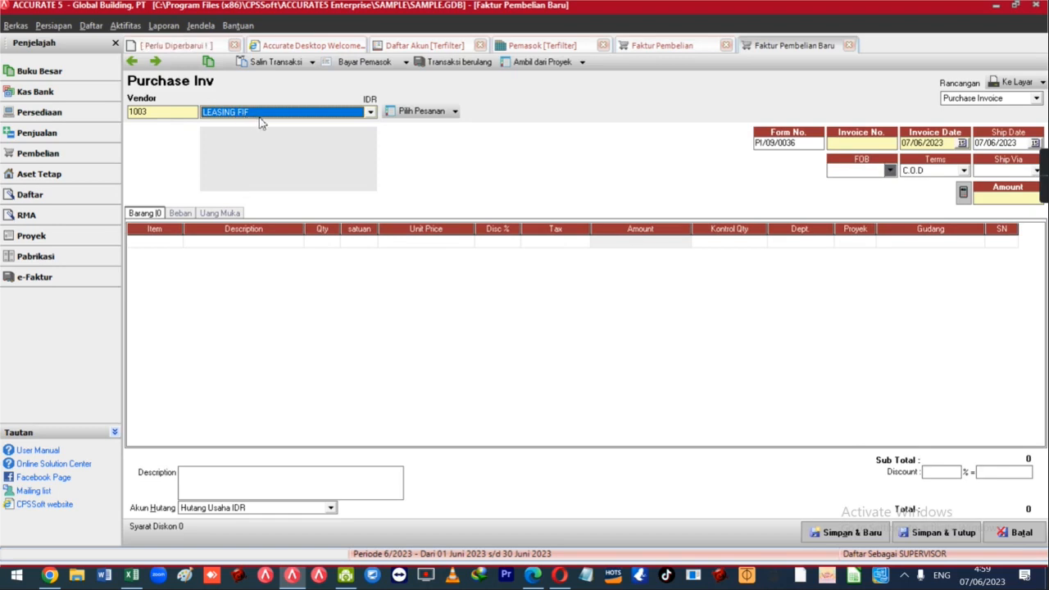
click(853, 144)
text(FIF-001)
key(Tab)
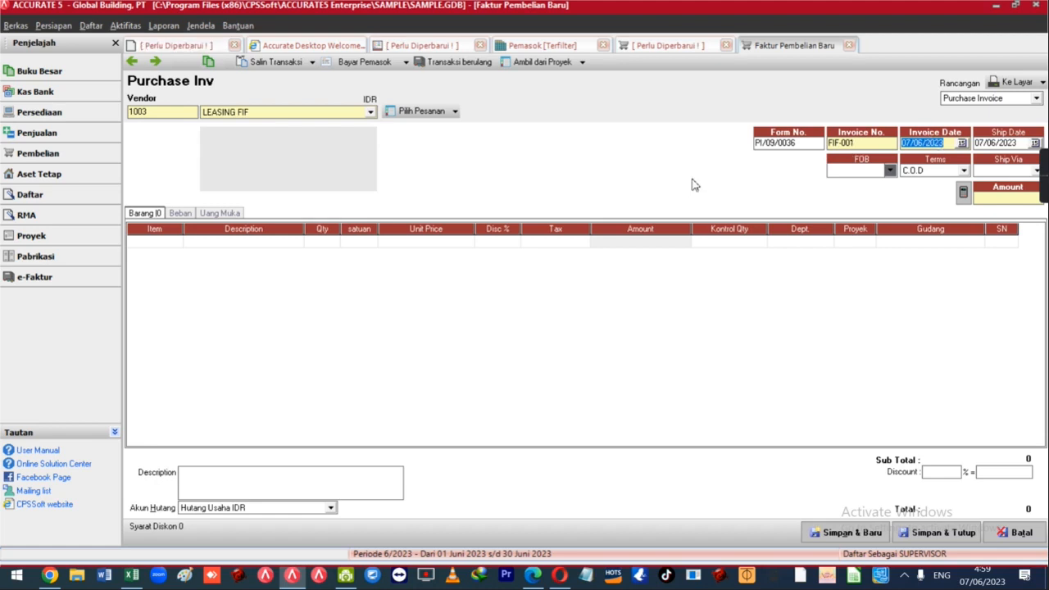
Add a Beban line to account 1112 Transaksi Aktiva Tetap for 250,000,000.
click(179, 214)
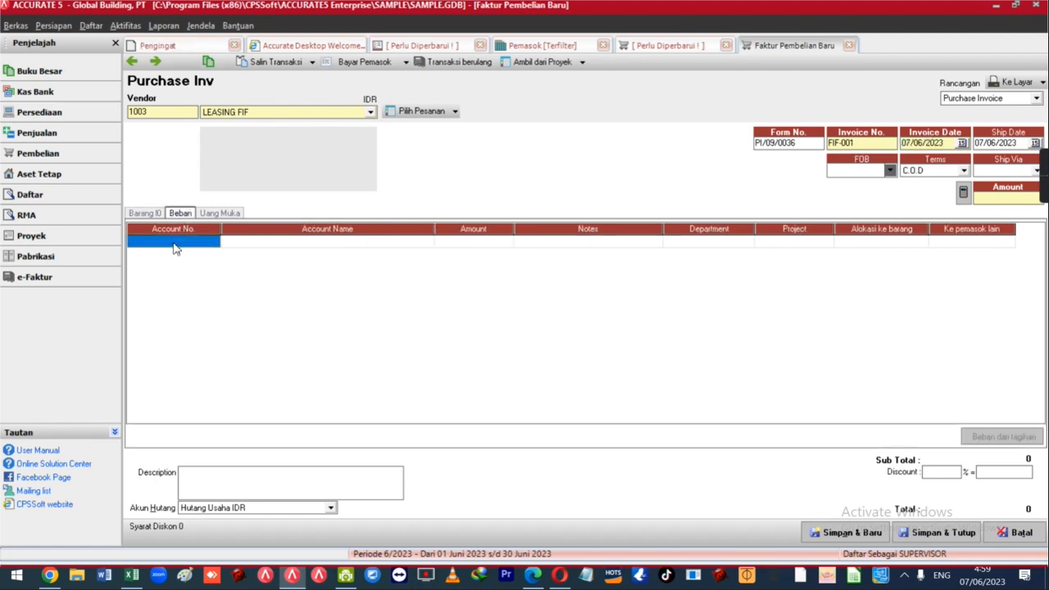
click(174, 249)
click(212, 241)
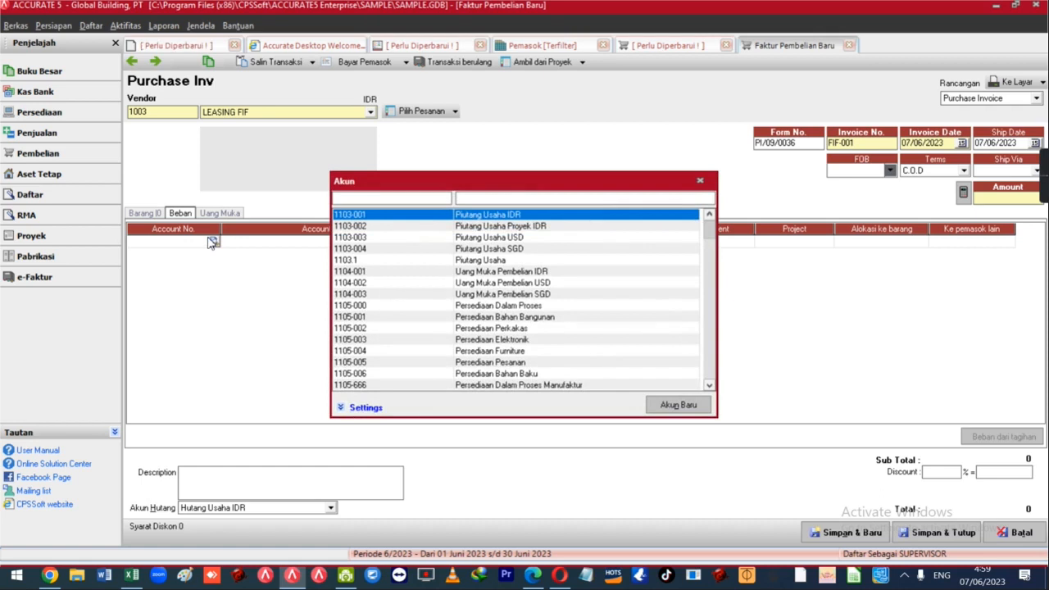
text(TR)
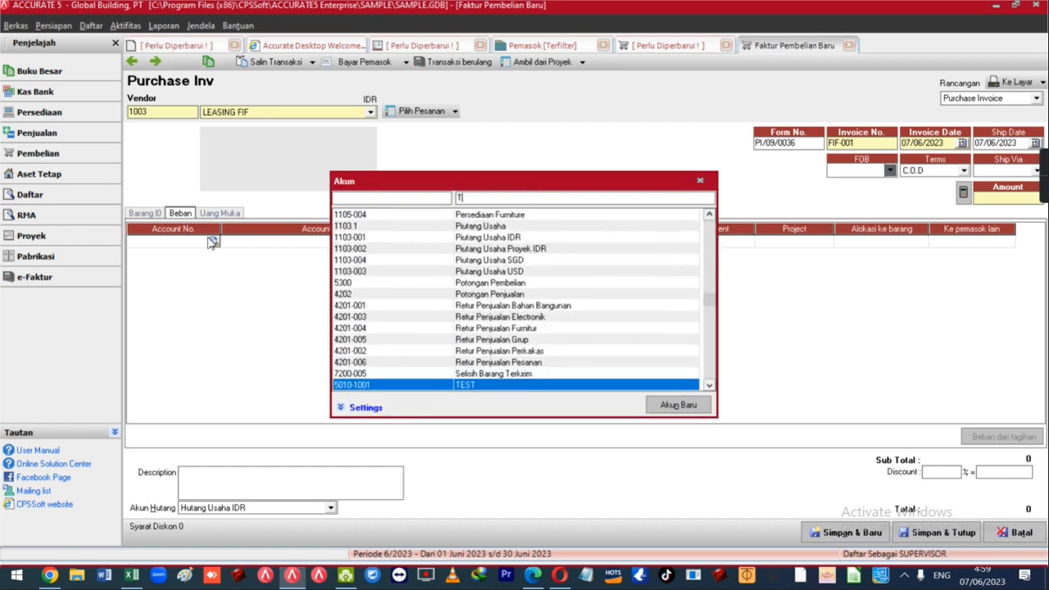
key(Return)
key(Right)
key(Right)
key(Right)
key(Left)
text(250,000,0)
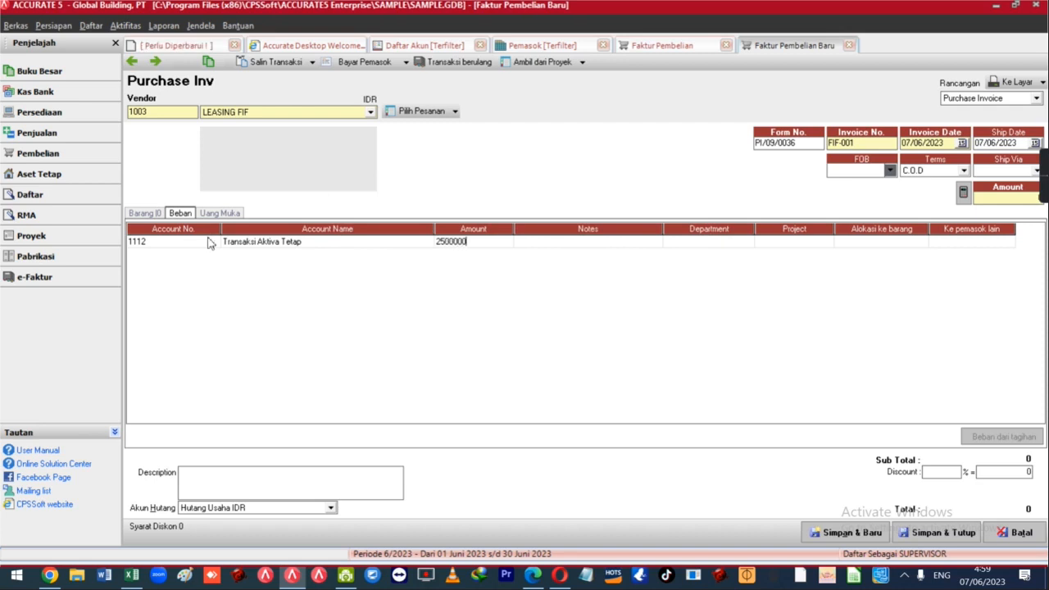
text(00)
key(Tab)
click(208, 242)
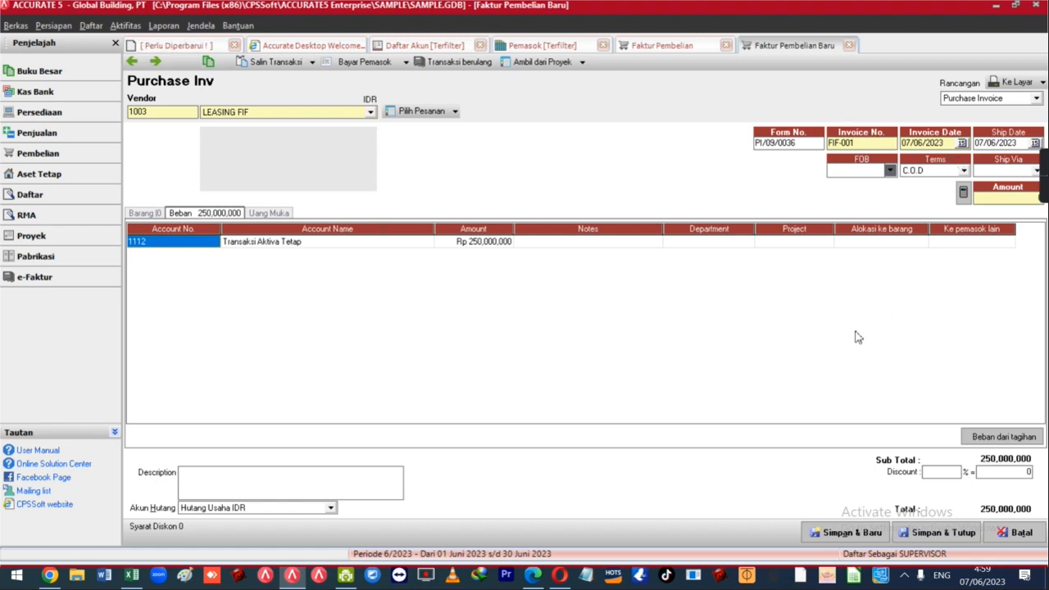
Save FIF-001 and draft its vendor payment at Rp 50,000,000, then return to Excel.
click(366, 64)
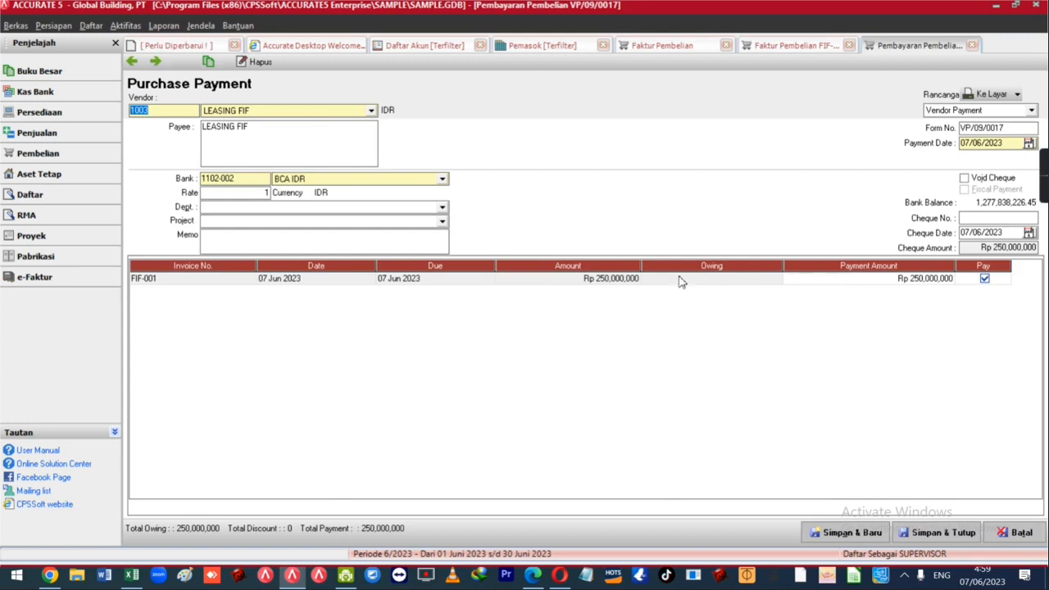
click(825, 280)
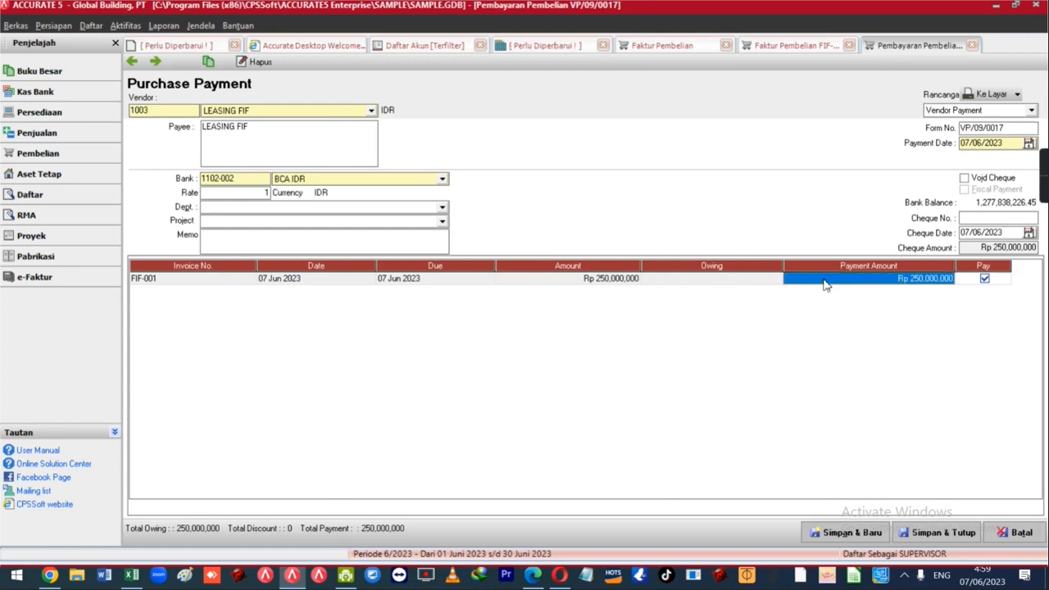
text(50)
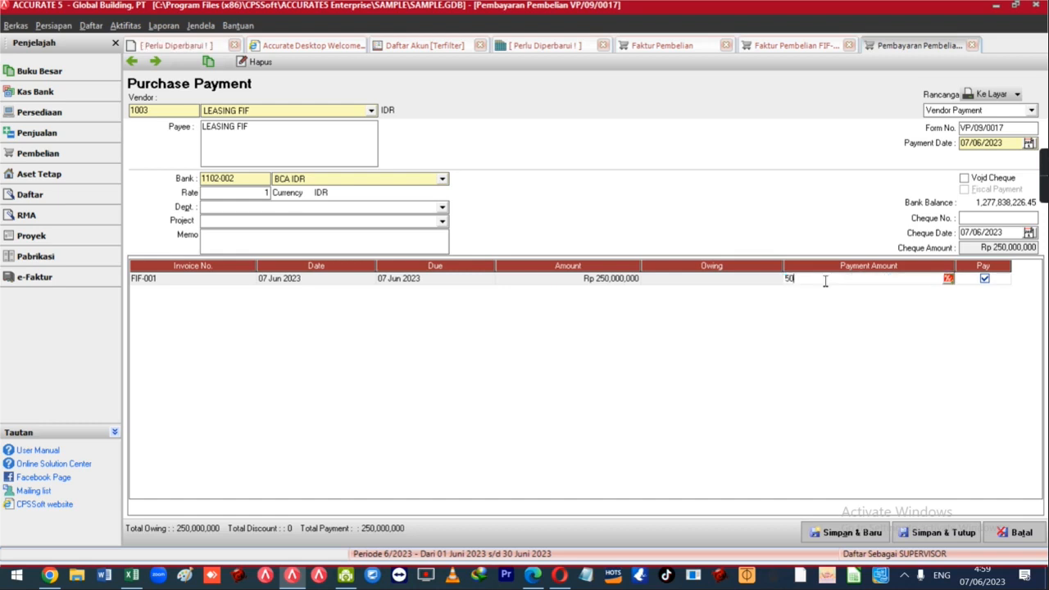
text(,000,000)
key(Tab)
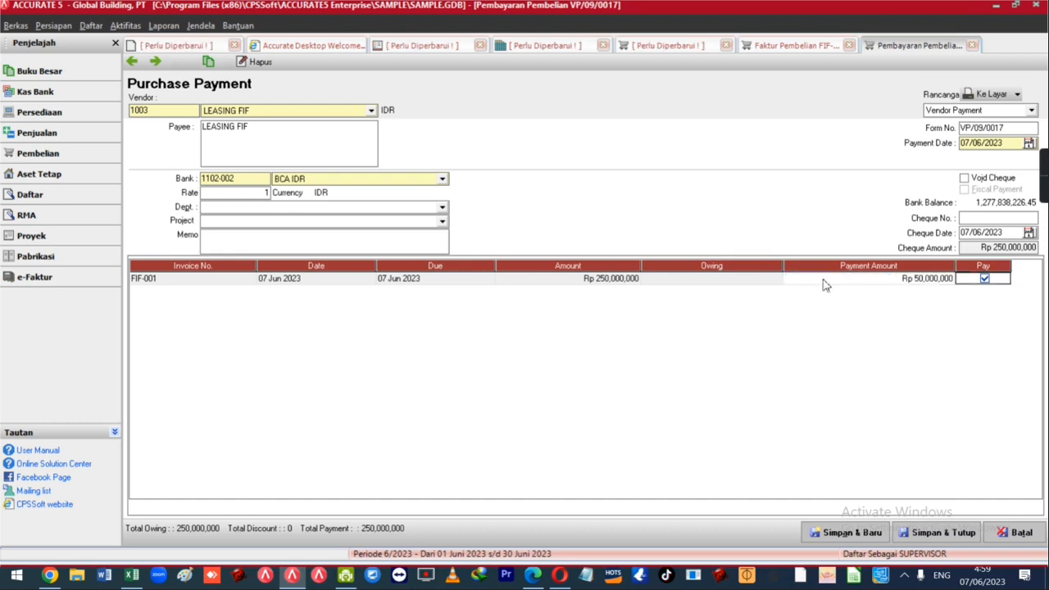
key(alt+Tab)
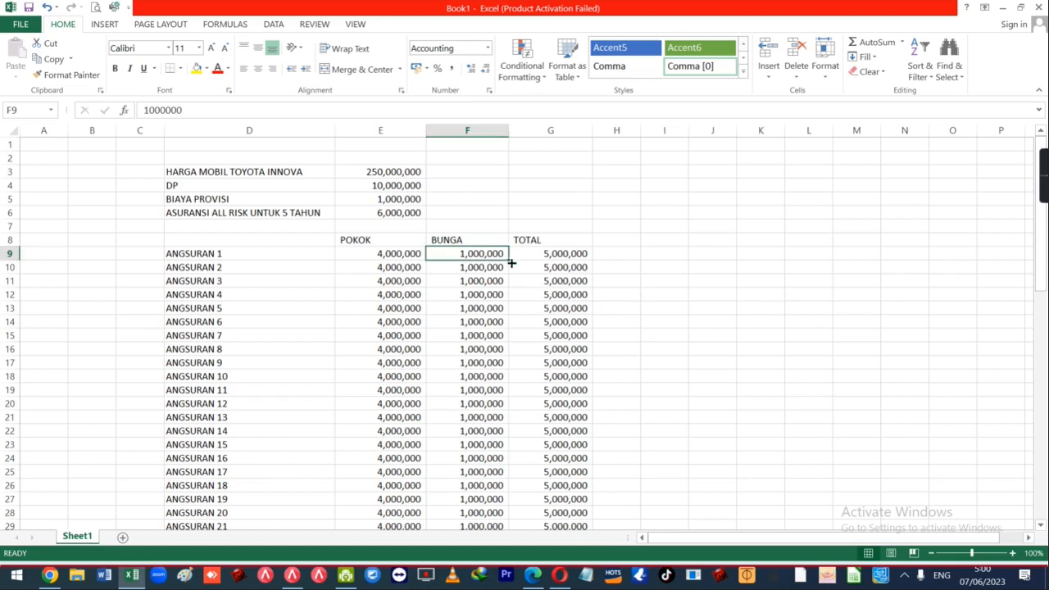
Label G4 'SETORAN' and H4 'DP + ASURANSI + PROVISI'.
click(553, 184)
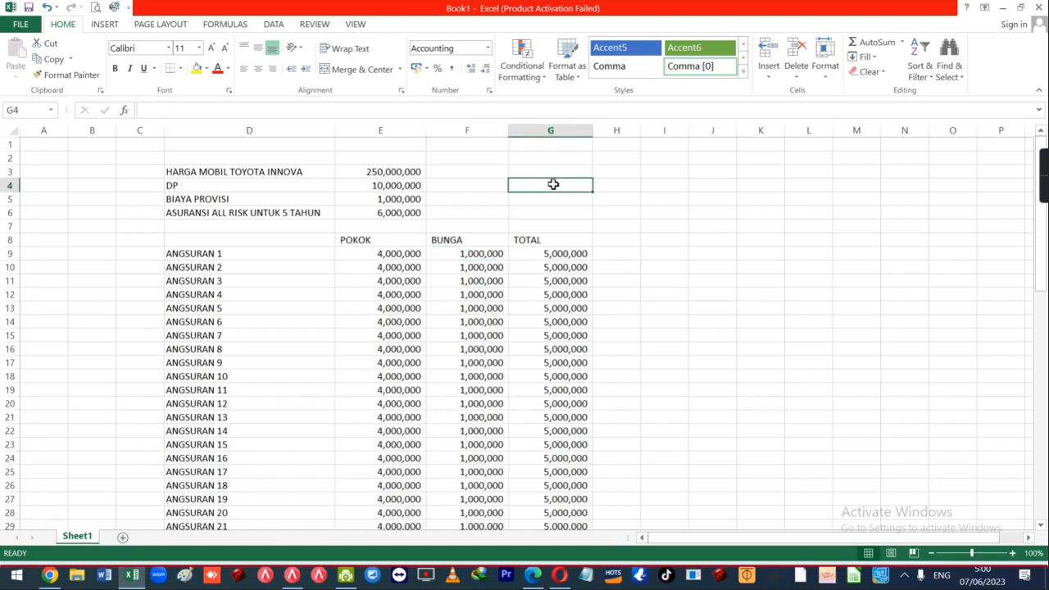
text(SETORAN KE-1)
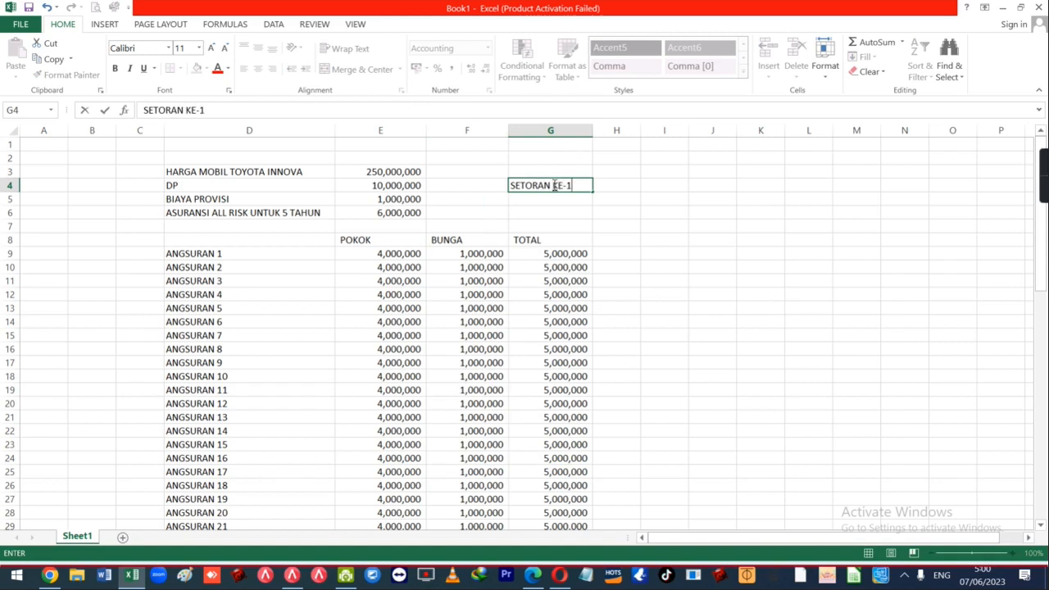
key(Tab)
text(D)
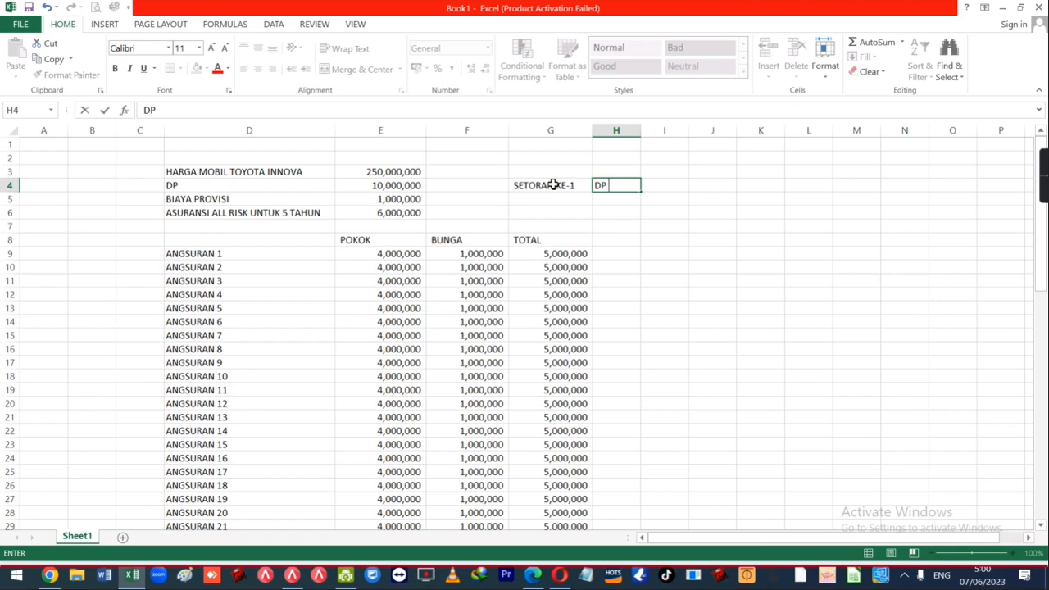
text(P + ASURANSI + PROVISI + CICILAN KE-1)
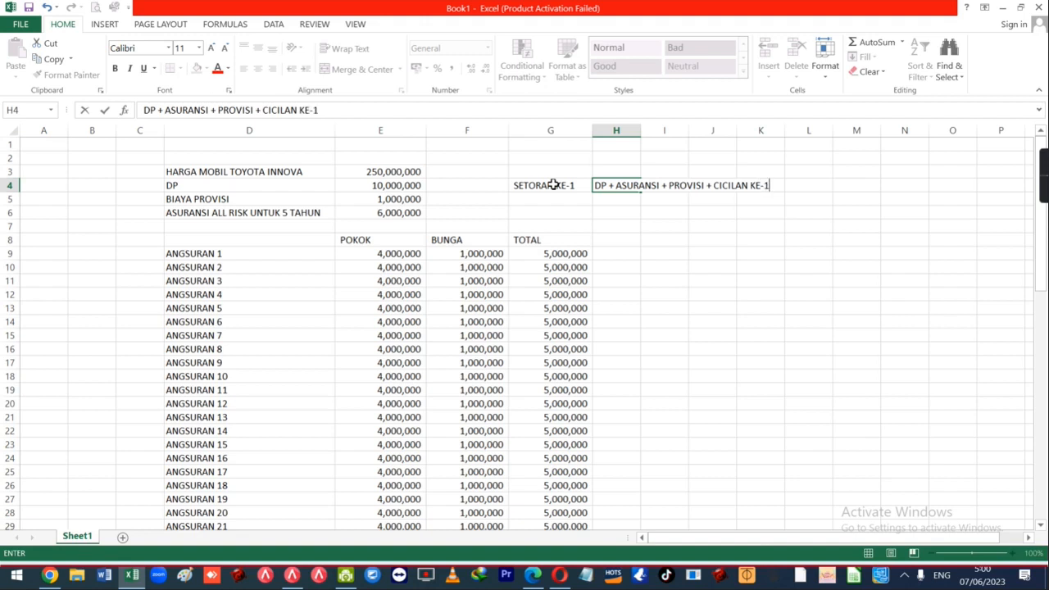
key(Return)
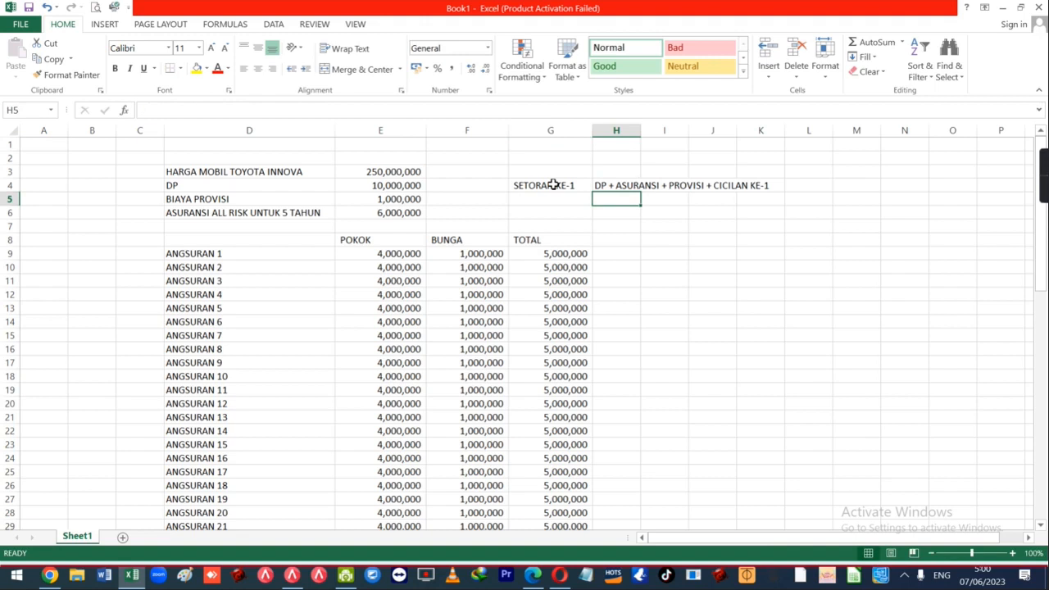
Enter 10000000, 1000000 and 6000000 in H5 to H7.
key(Up)
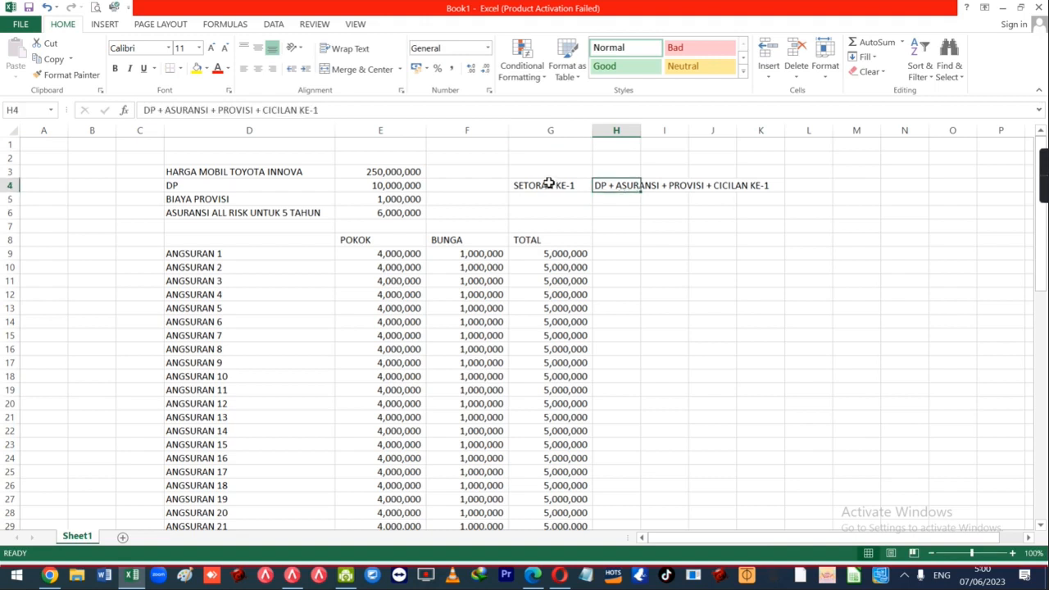
key(Down)
key(Up)
key(Down)
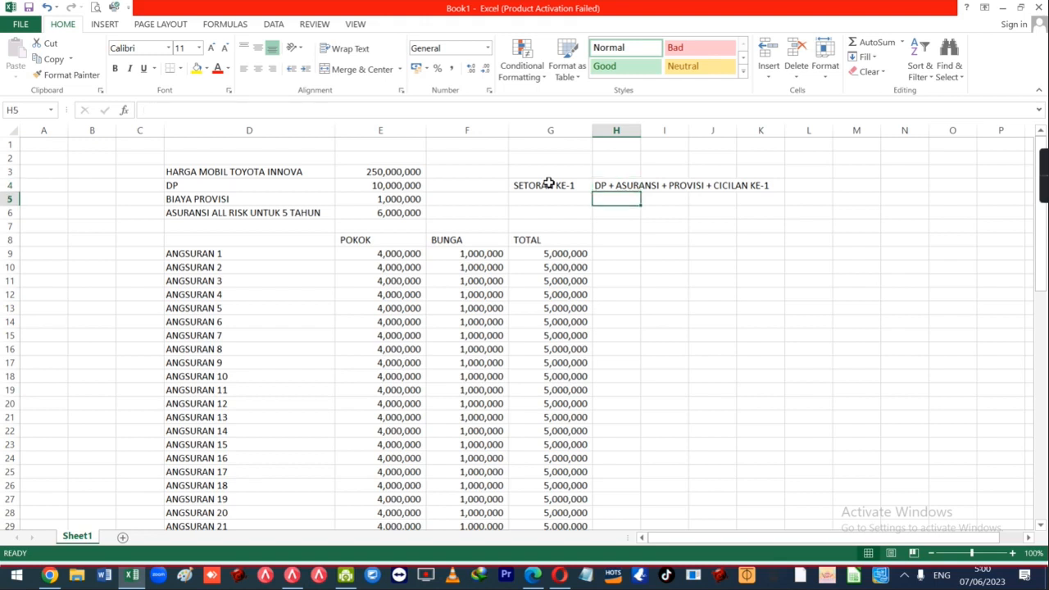
text(10000000)
key(Return)
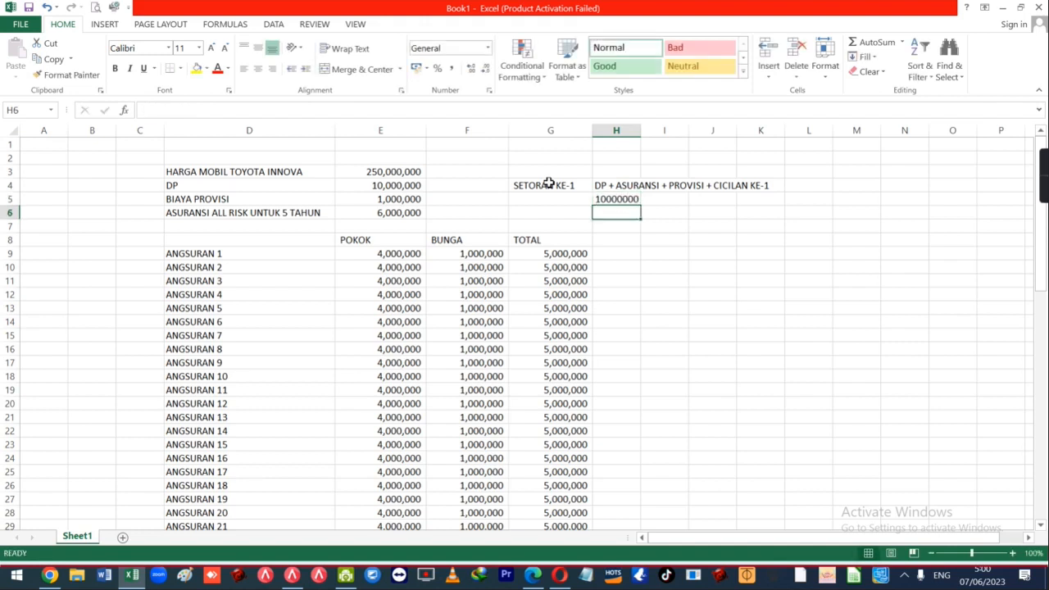
text(1000000)
key(Return)
text(60)
key(Escape)
text(6000)
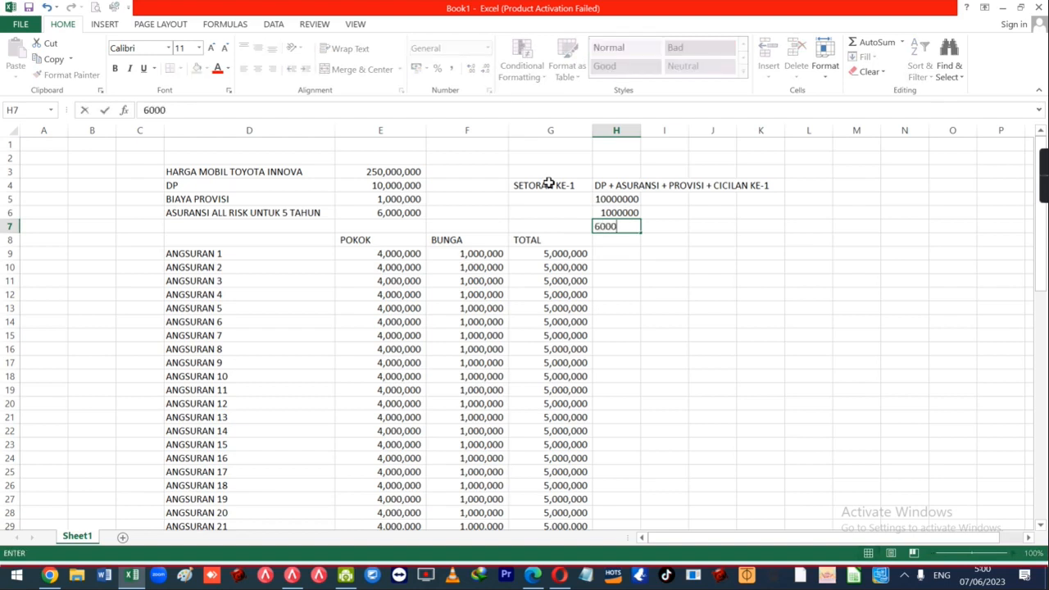
text(000)
key(Return)
Apply thousands-separator Comma Style to the whole of column H.
key(ctrl+space)
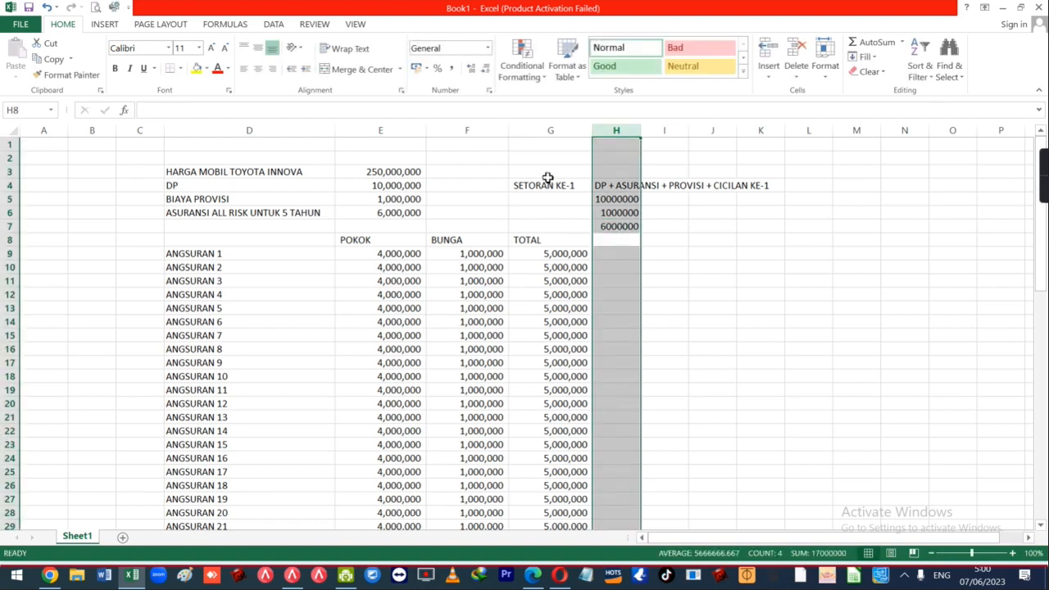
click(451, 68)
click(627, 239)
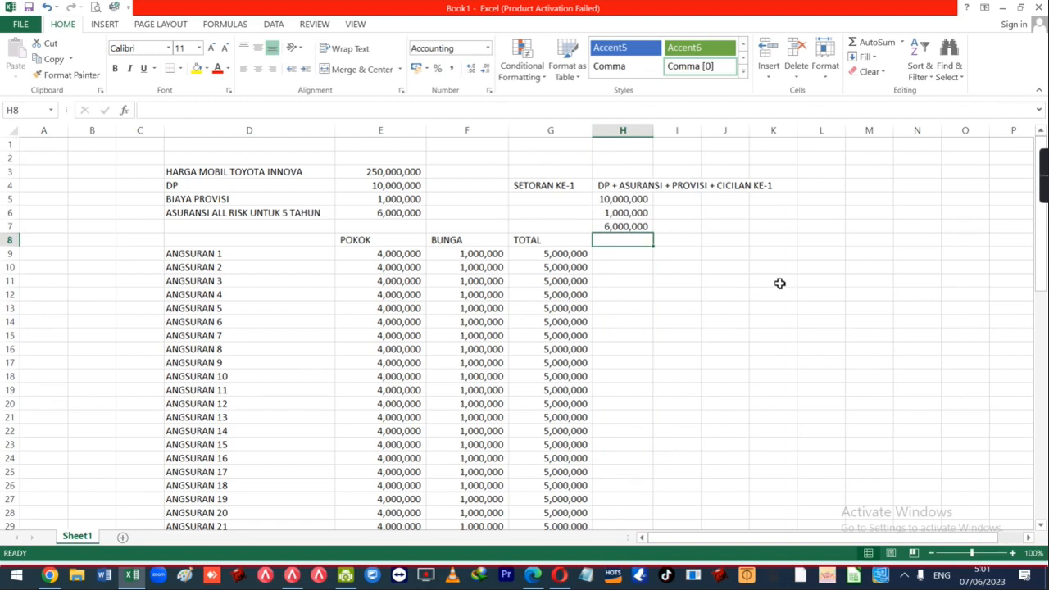
key(Up)
key(Up)
key(Down)
key(Down)
Enter the 5,000,000 first installment in H8 and select H5:H8 to check the sum.
text(5000000)
key(Return)
key(Up)
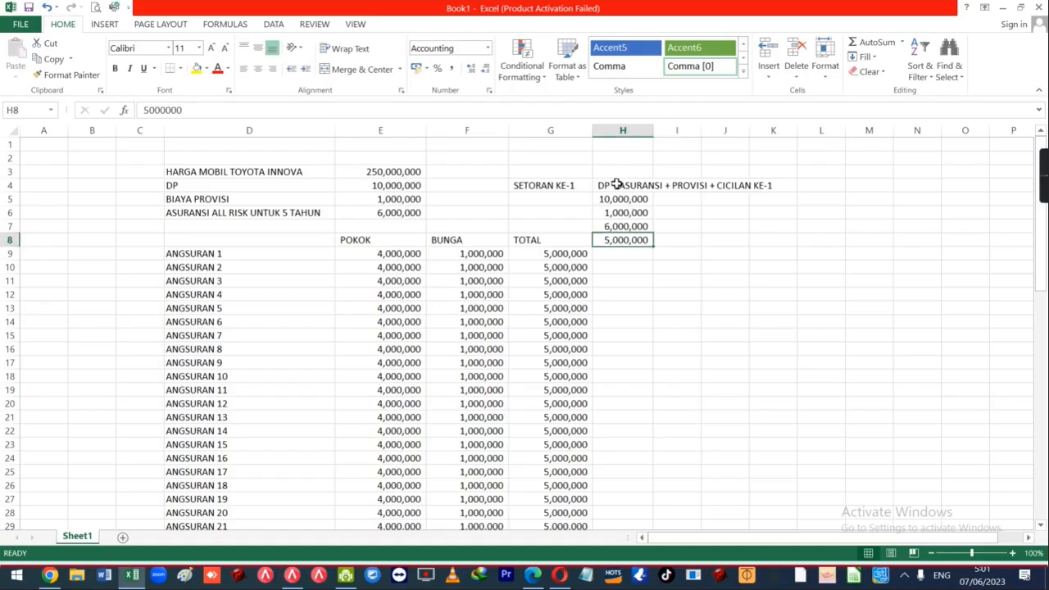
drag(622, 201, 627, 240)
Change the Accurate FIF-001 payment amount to Rp 10,000,000.
key(alt+Tab)
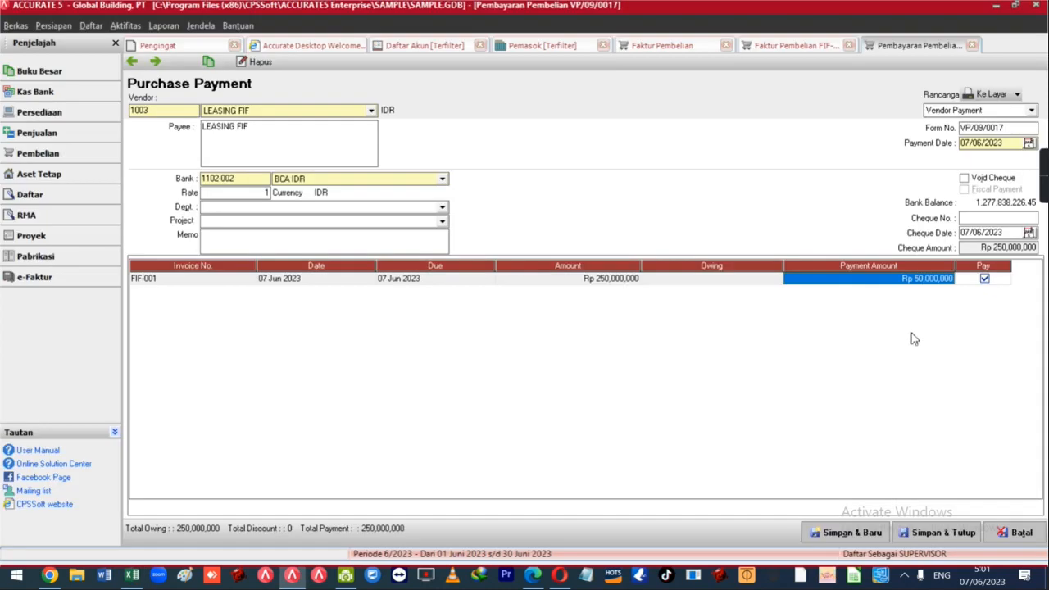
key(alt+Tab)
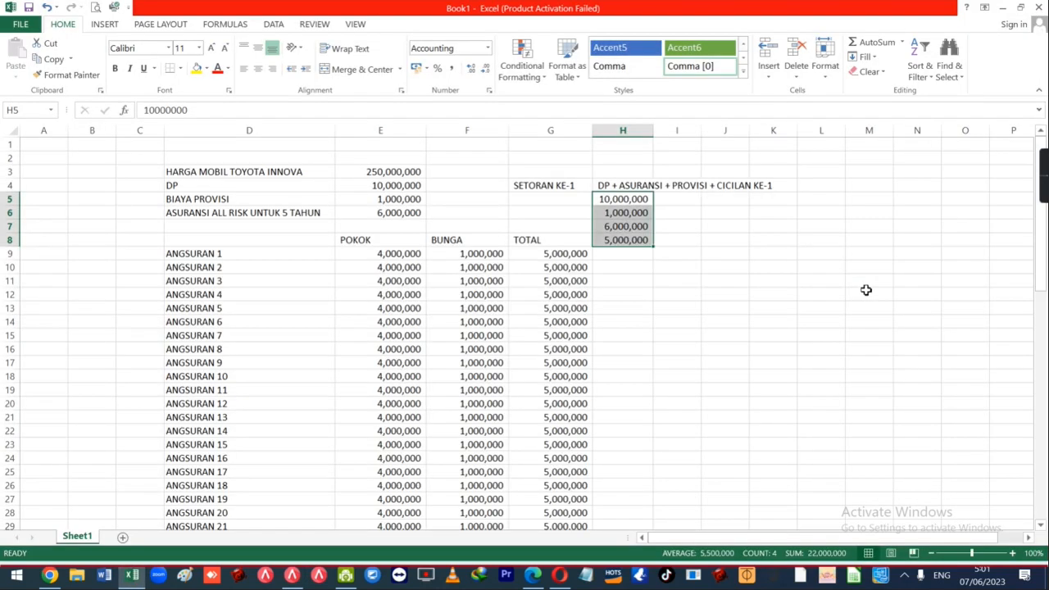
key(alt+Tab)
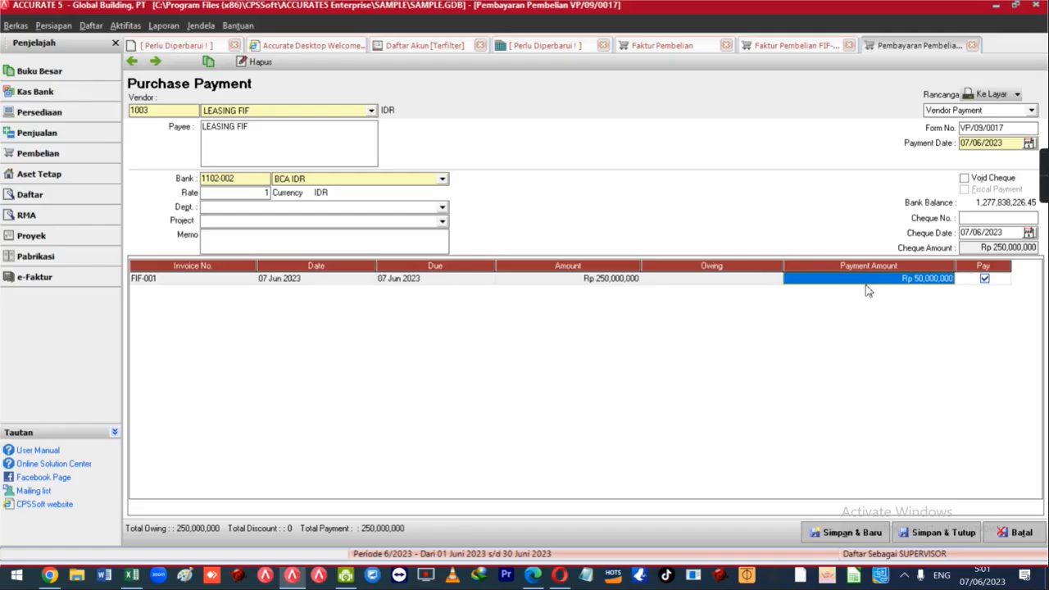
key(alt+Tab)
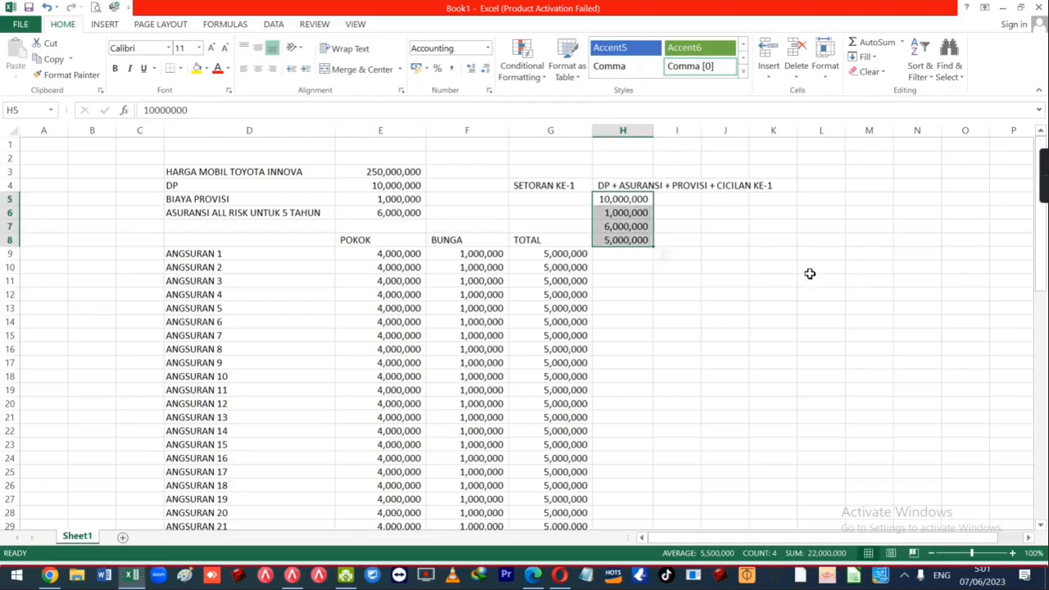
key(alt+Tab)
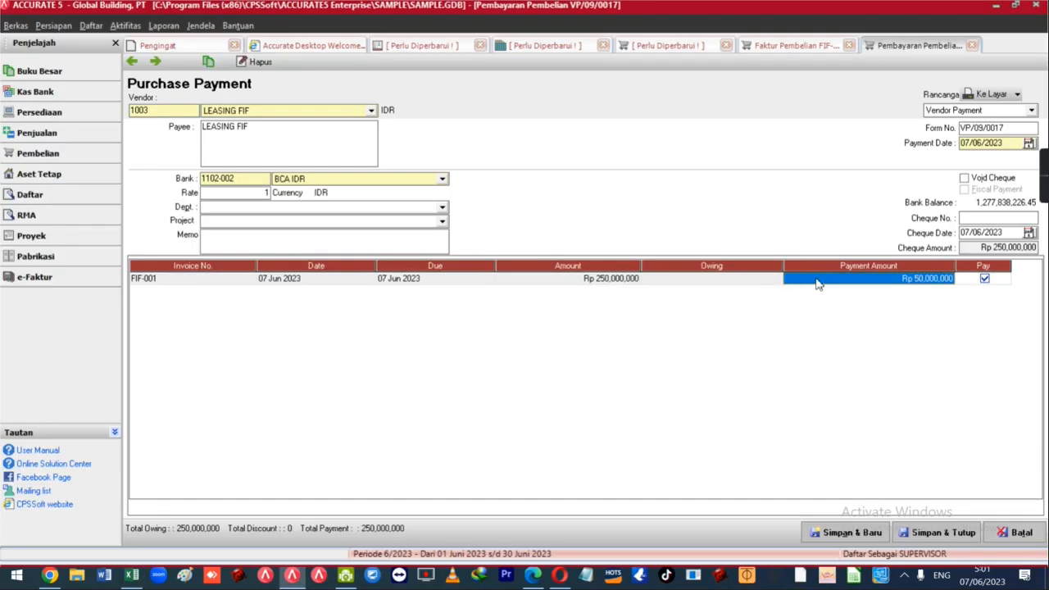
text(10)
key(Return)
click(818, 280)
click(817, 280)
text(0)
key(Return)
click(817, 283)
Open Informasi Diskon for the FIF-001 payment and cancel it without changes.
right_click(817, 283)
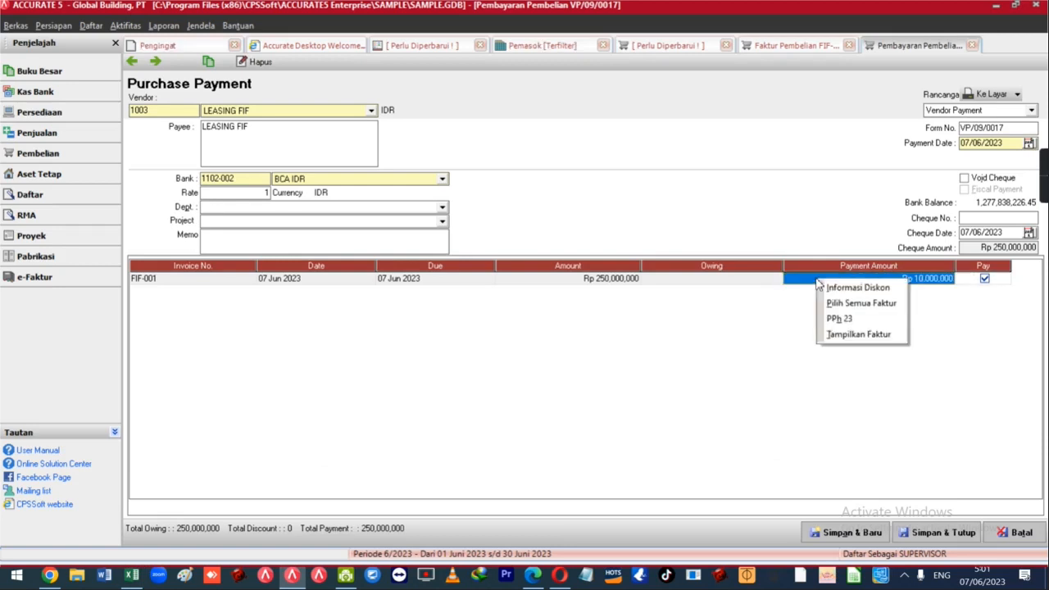
click(844, 291)
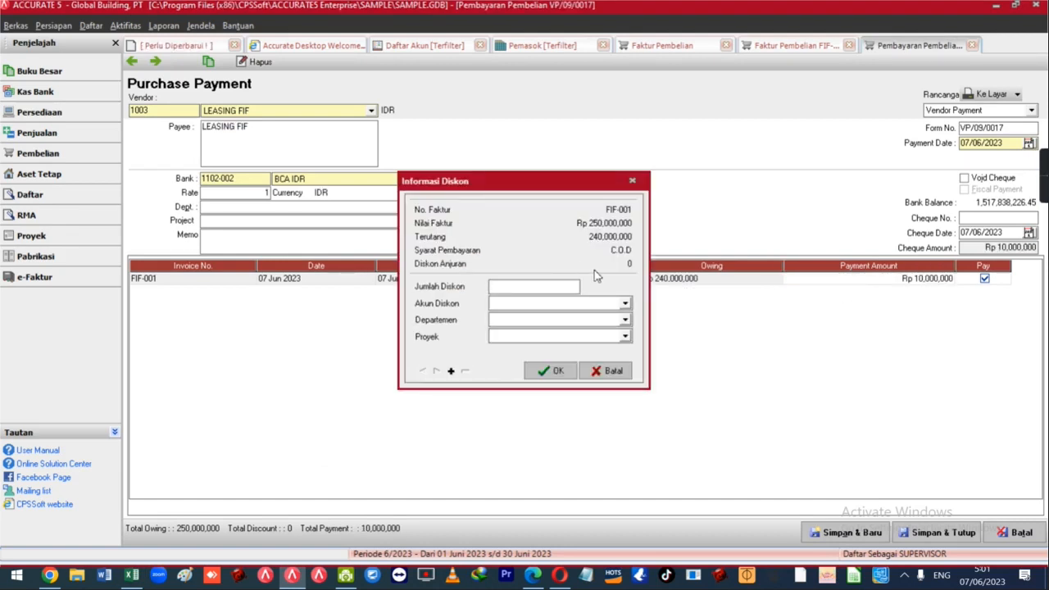
key(alt+Tab)
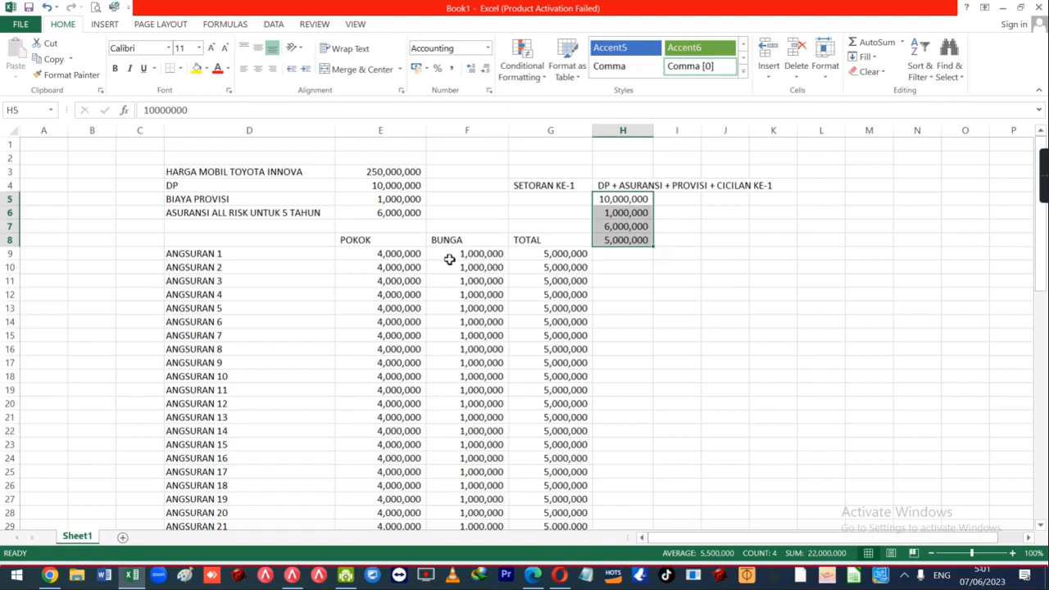
key(alt+Tab)
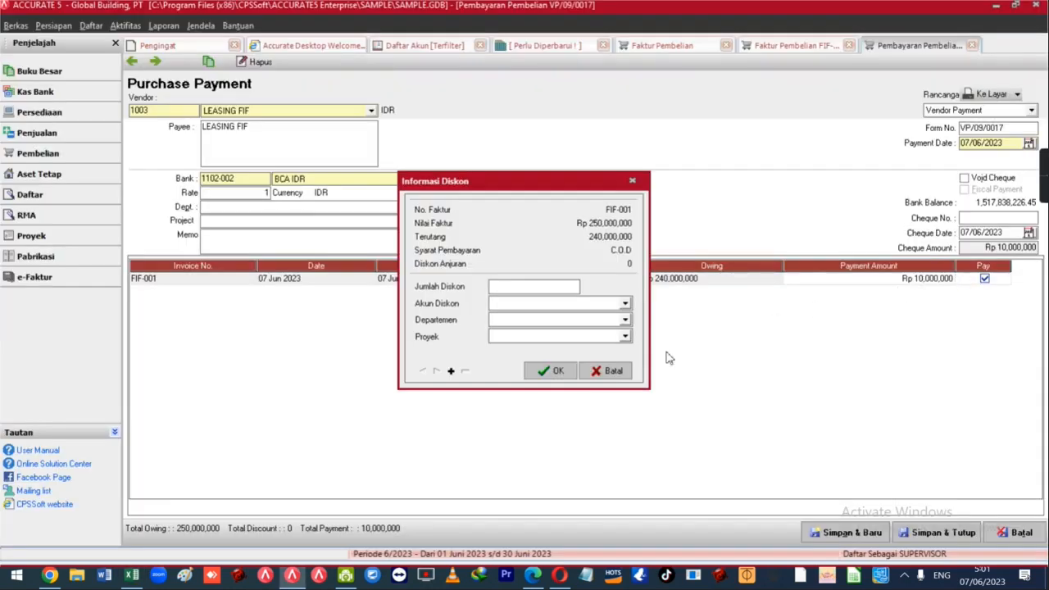
click(608, 374)
Try payment amounts of Rp 5,000,000 and then 1500000 for FIF-001.
text(5,000,000)
key(Return)
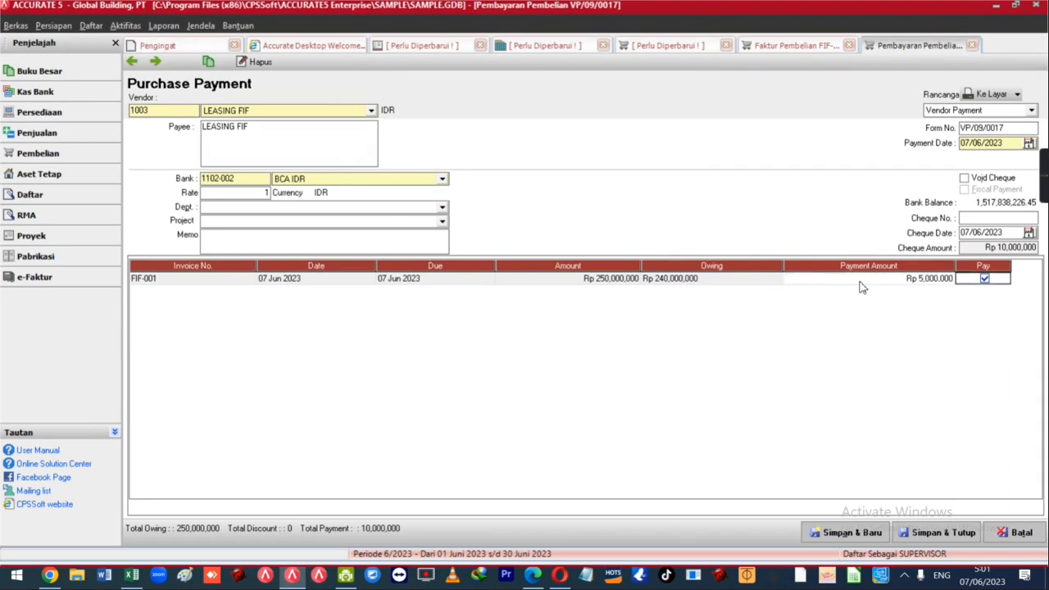
key(alt+Tab)
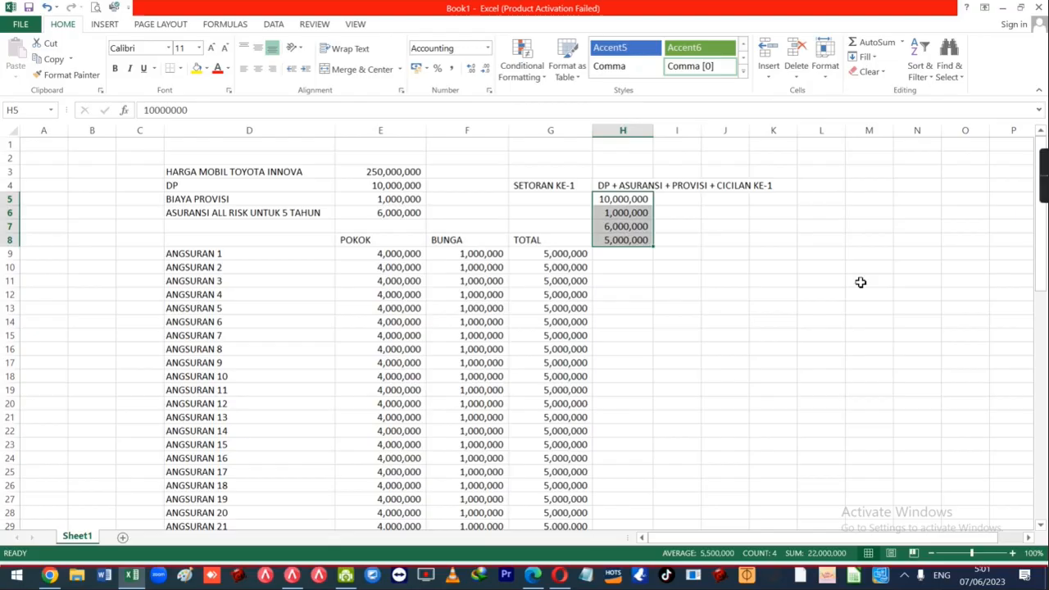
key(alt+Tab)
text(1500000)
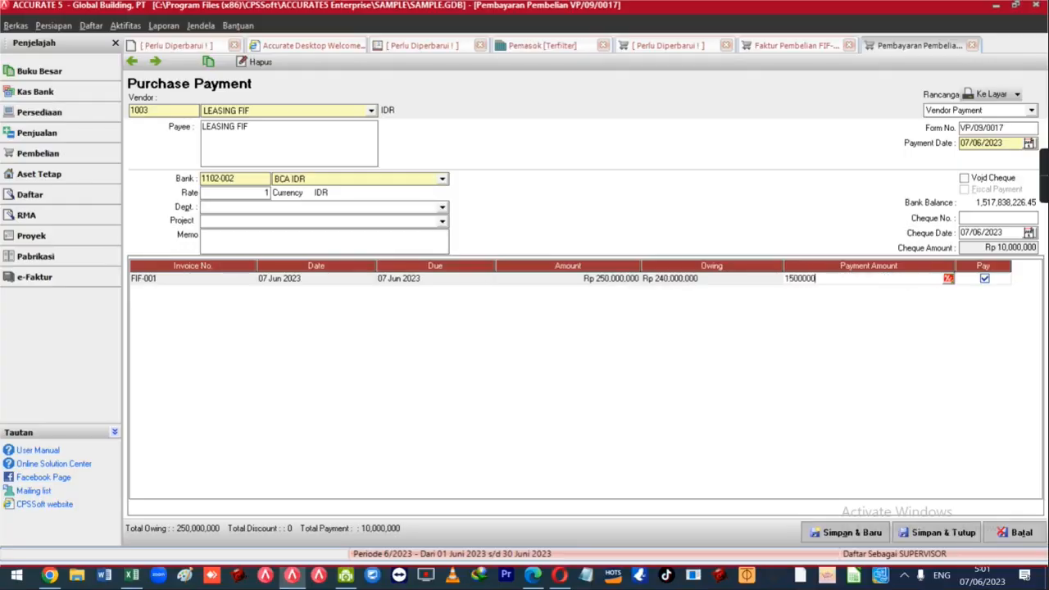
key(Return)
Sum the DP in E4 and first POKOK in Excel, then set the payment to Rp 14,000,000.
key(alt+Tab)
drag(623, 199, 623, 239)
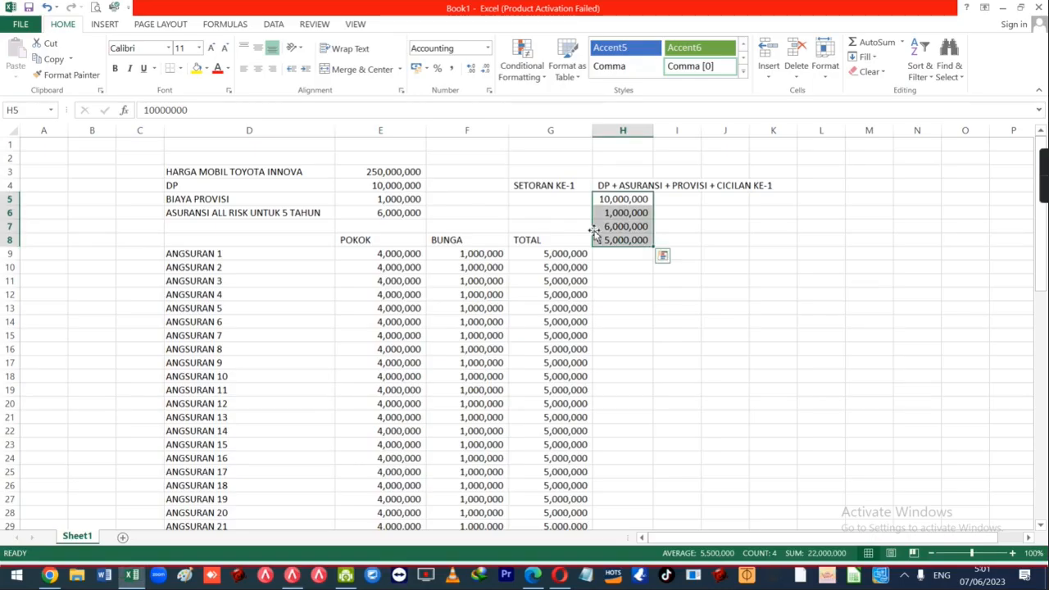
click(401, 187)
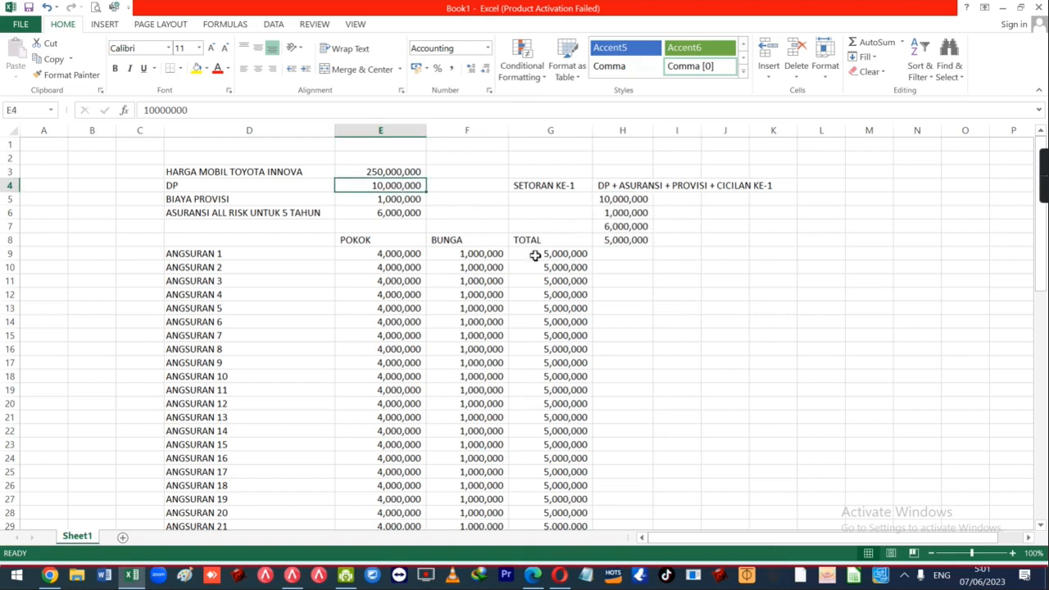
ctrl+click(396, 255)
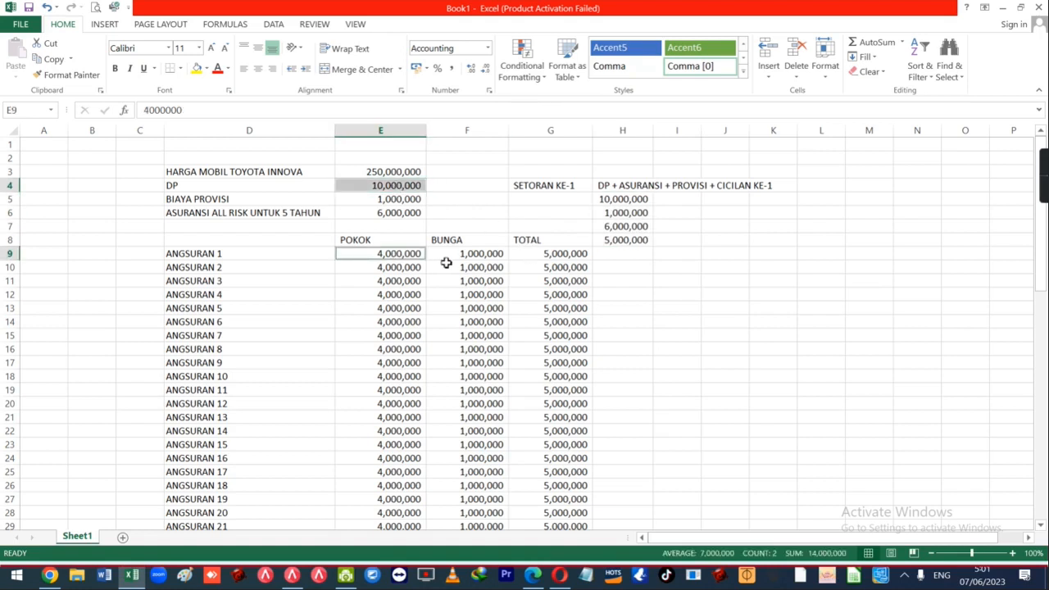
key(alt+Tab)
text(14,000,000)
key(Return)
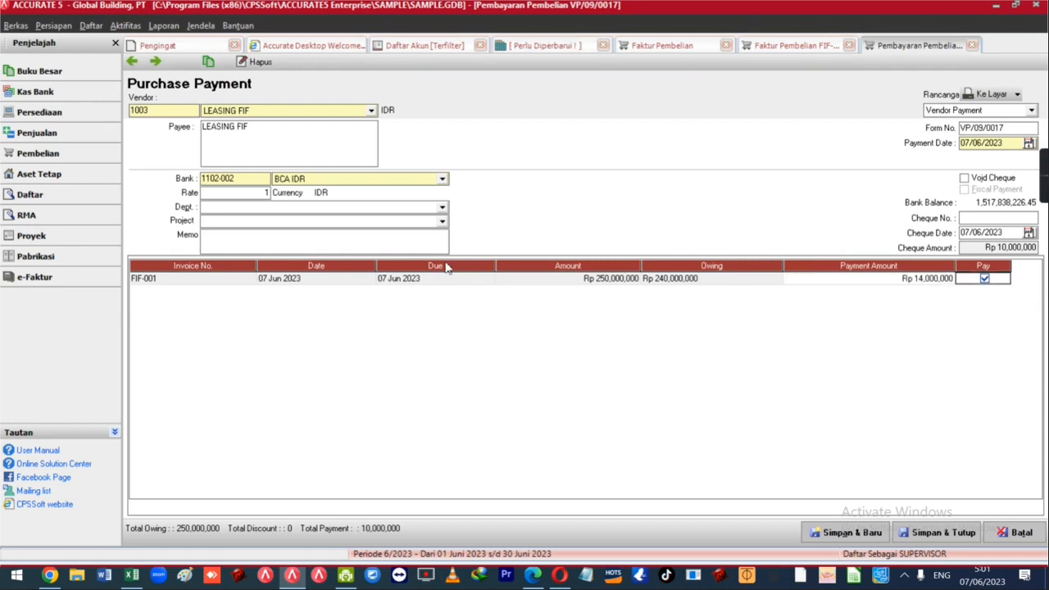
Add a 1,000,000 FIF-001 payment discount to Biaya Administrasi Bank.
click(854, 286)
right_click(854, 286)
click(861, 291)
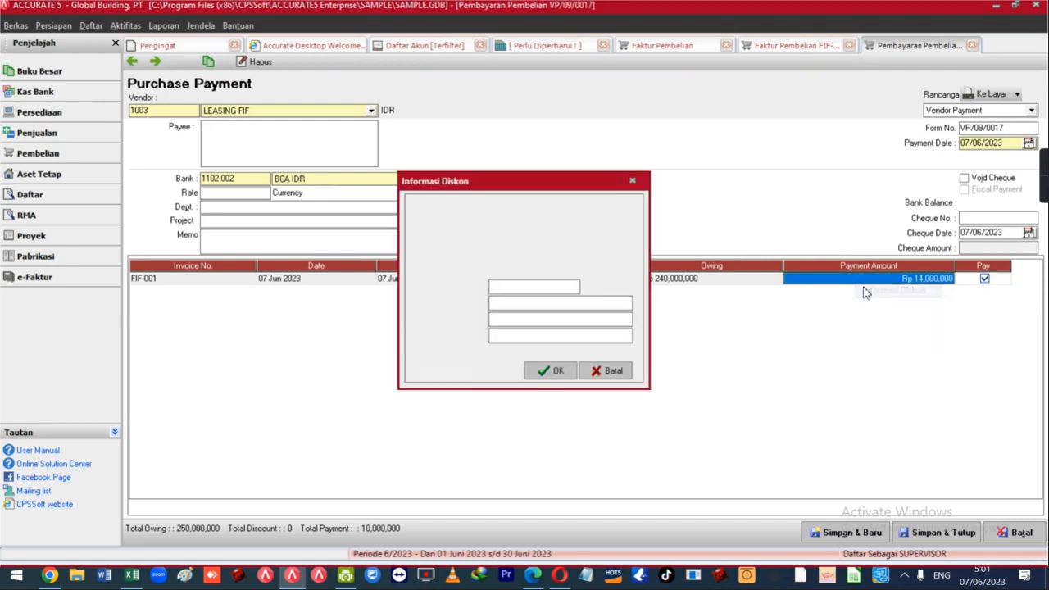
key(alt+Tab)
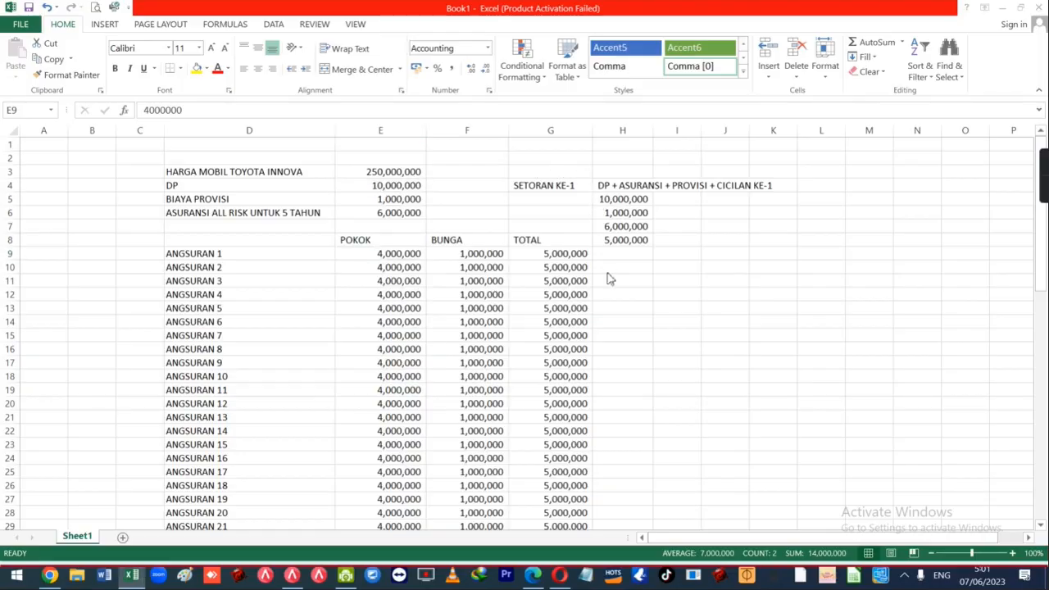
key(alt+Tab)
text(1)
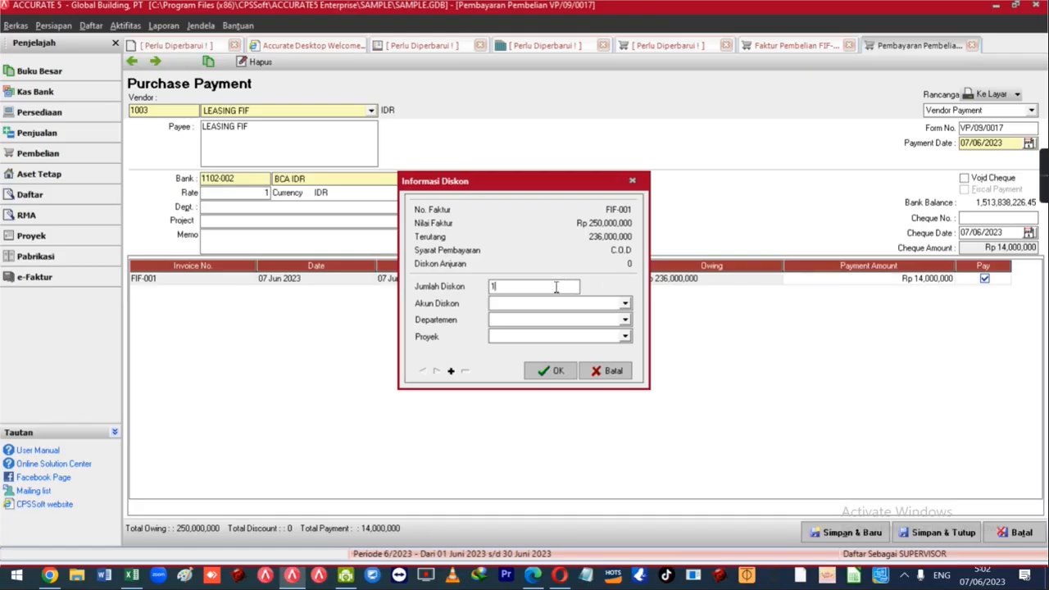
text(,000,000)
key(Tab)
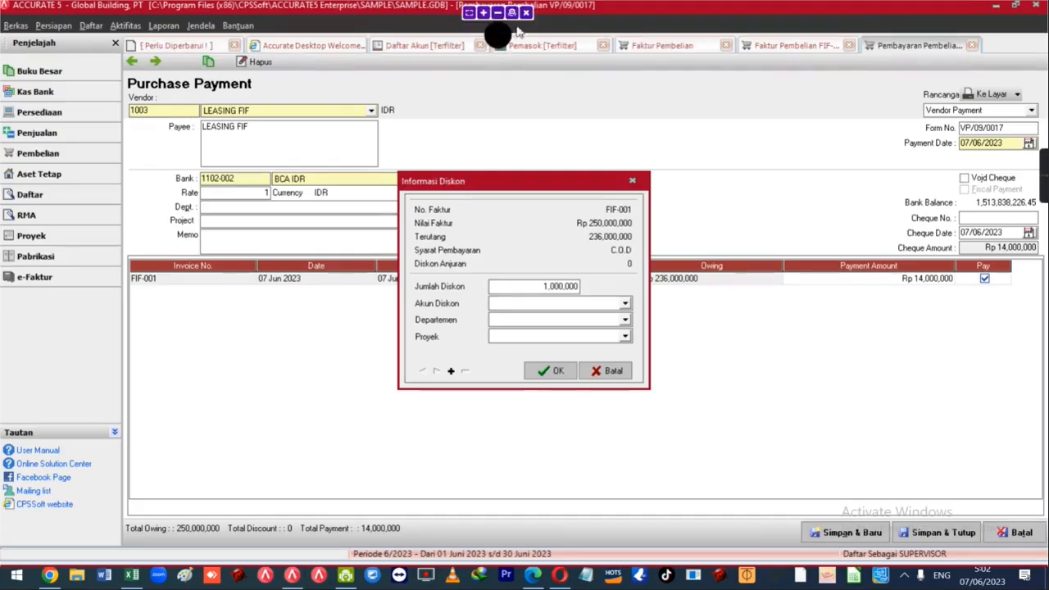
click(559, 304)
text(Biaya Administrasi Bank)
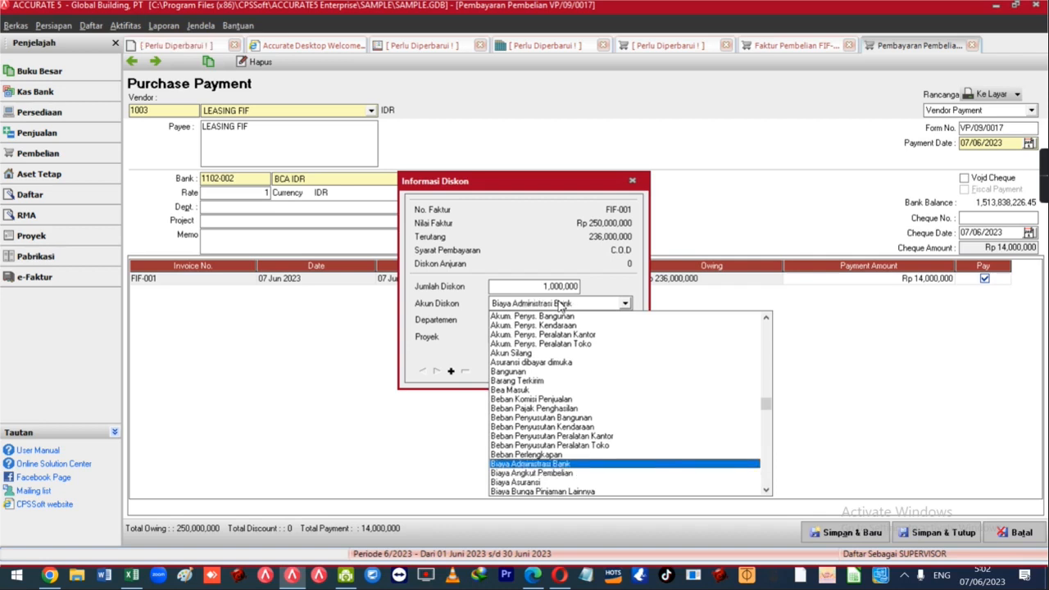
key(Return)
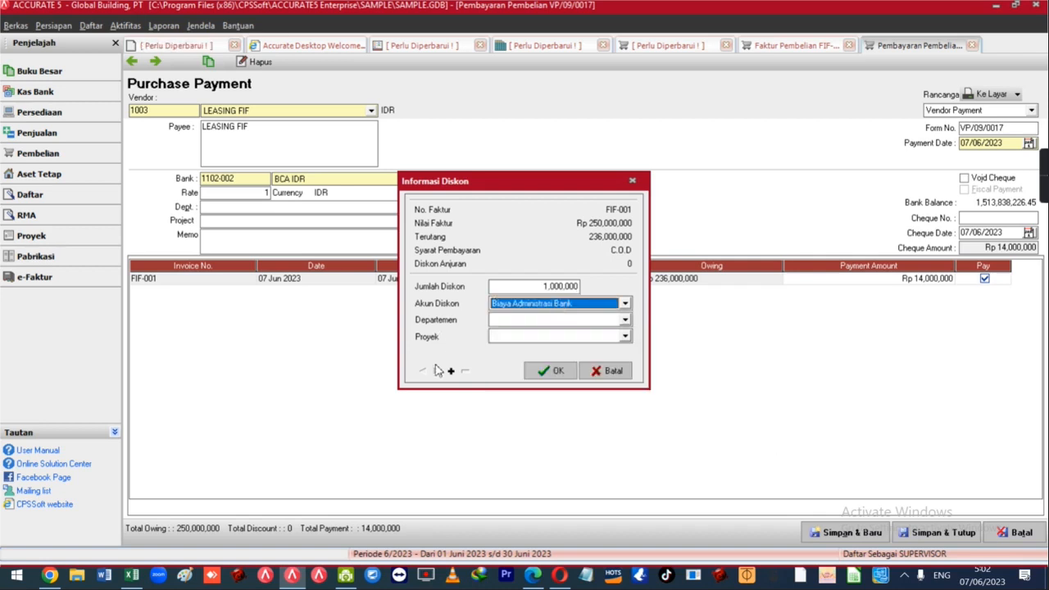
Add a second 6,000,000 discount to Asuransi dibayar dimuka and confirm the discounts.
click(451, 370)
click(548, 286)
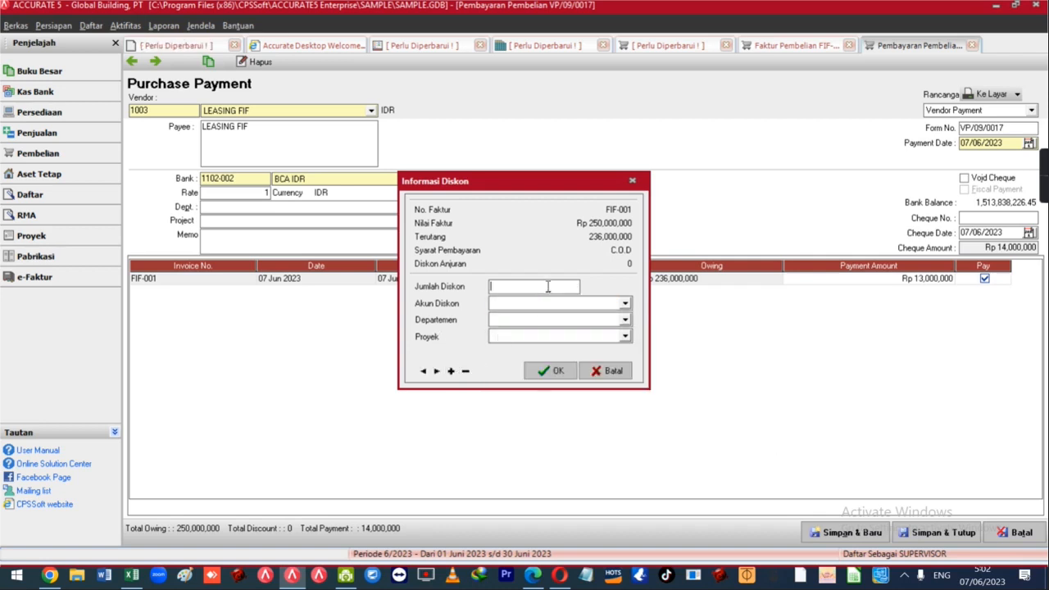
text(6,000,00)
key(Tab)
key(alt+Tab)
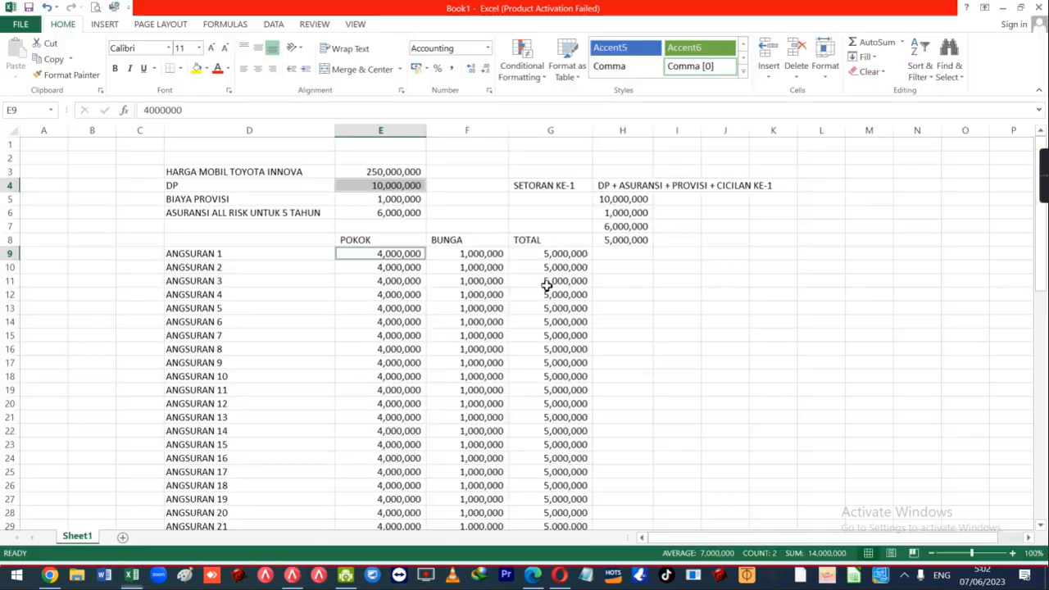
key(alt+Tab)
key(alt+Tab)
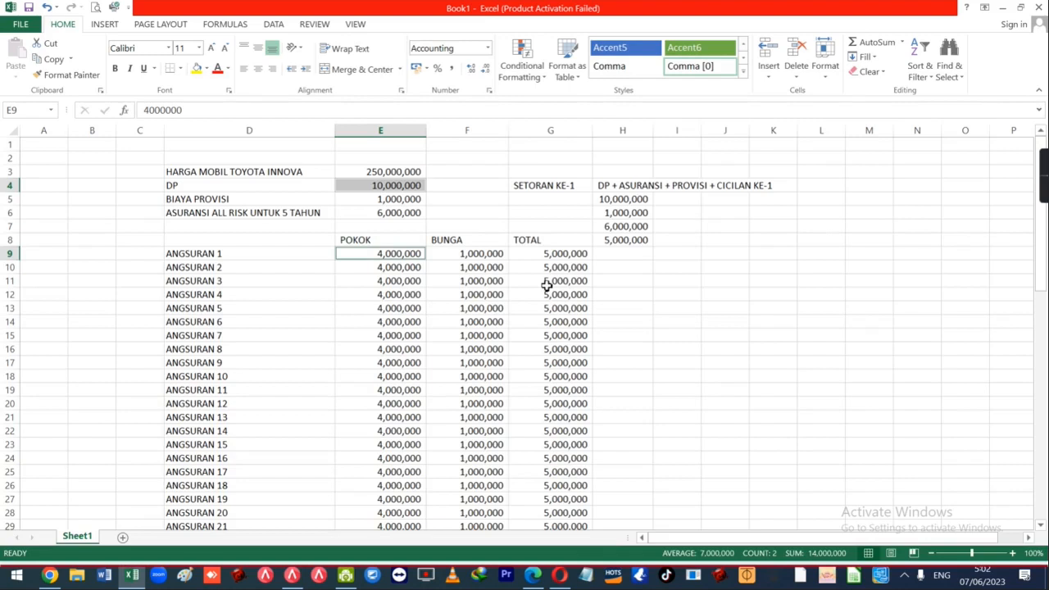
key(alt+Tab)
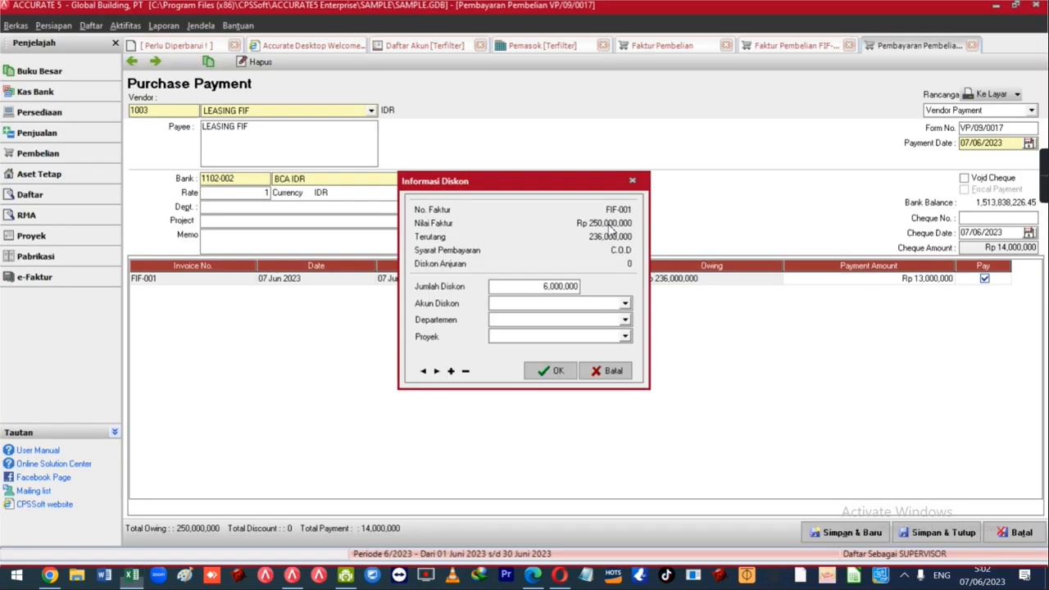
text(Biaya)
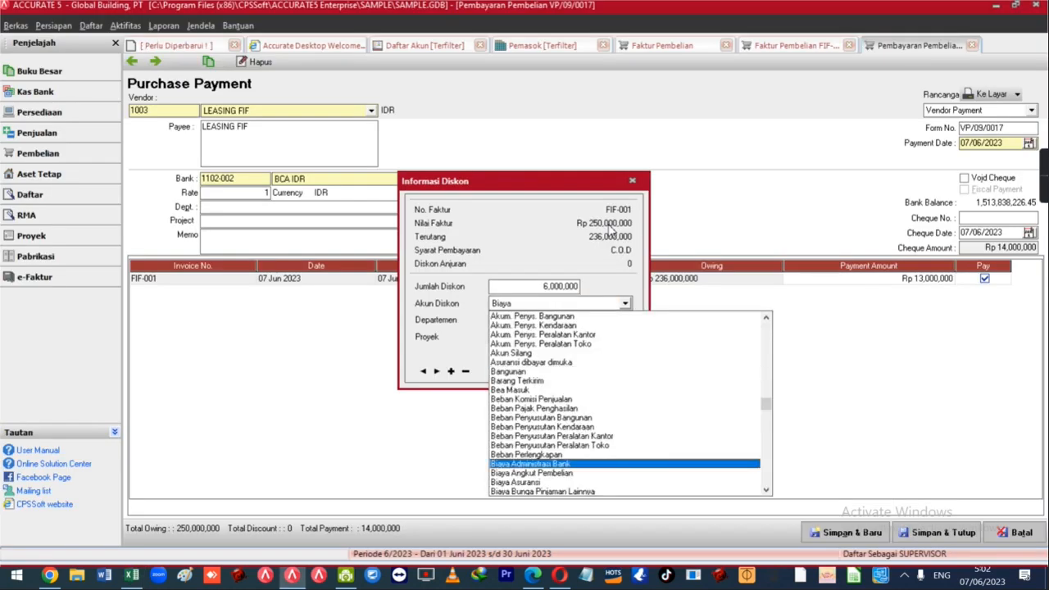
text( Asuran)
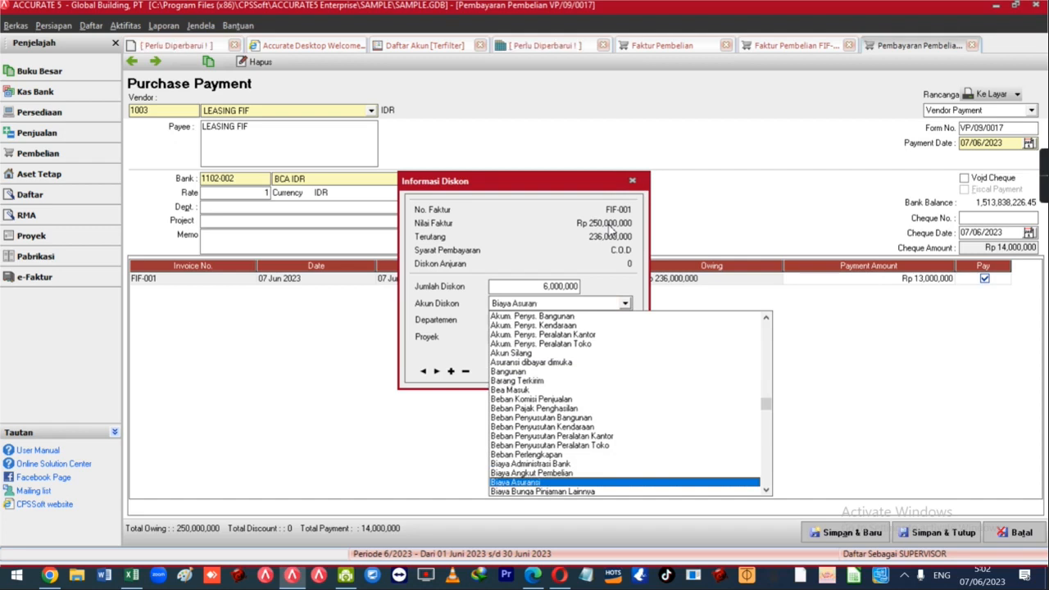
key(Down)
key(Down)
key(Down)
key(Down)
key(Down)
key(Down)
key(Down)
key(Down)
key(Down)
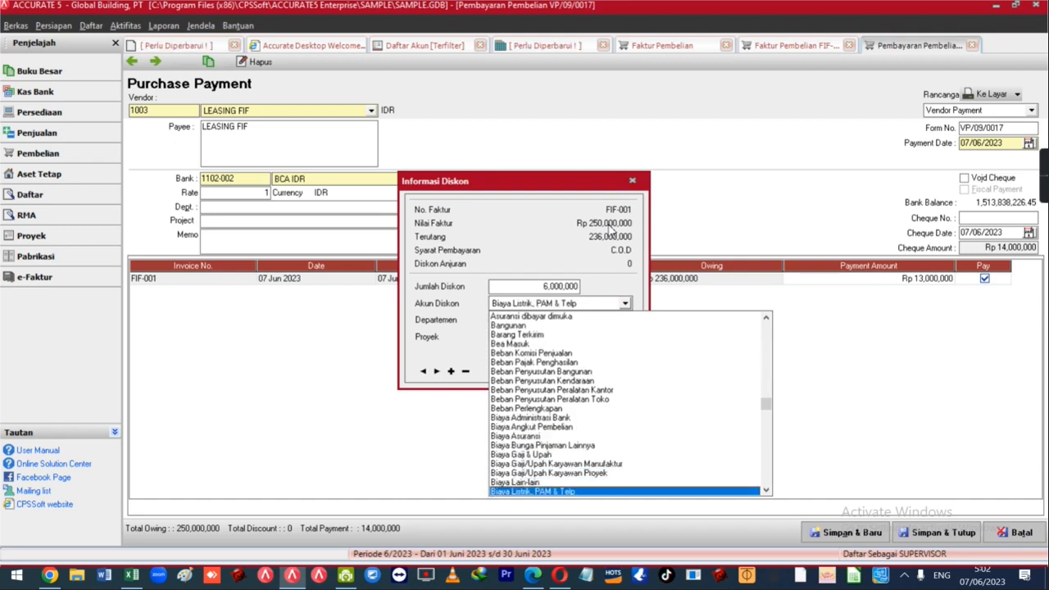
text(As)
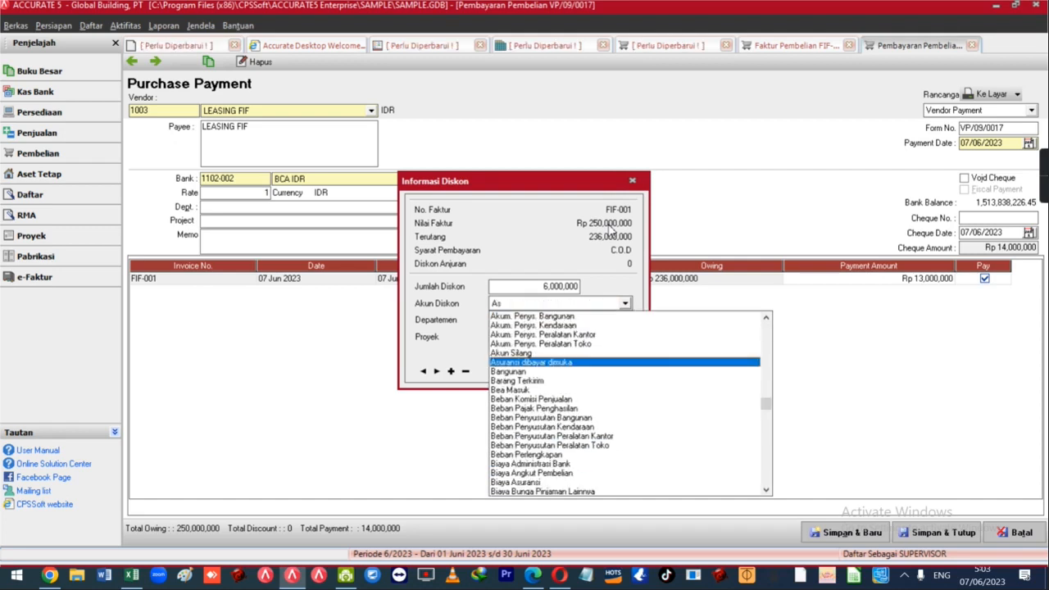
key(Return)
key(Tab)
key(Tab)
key(Tab)
key(Return)
Add a 1,000,000 Biaya Bunga Pinjaman Lainnya discount, bringing the FIF-001 payment to 6,000,000.
key(alt+Tab)
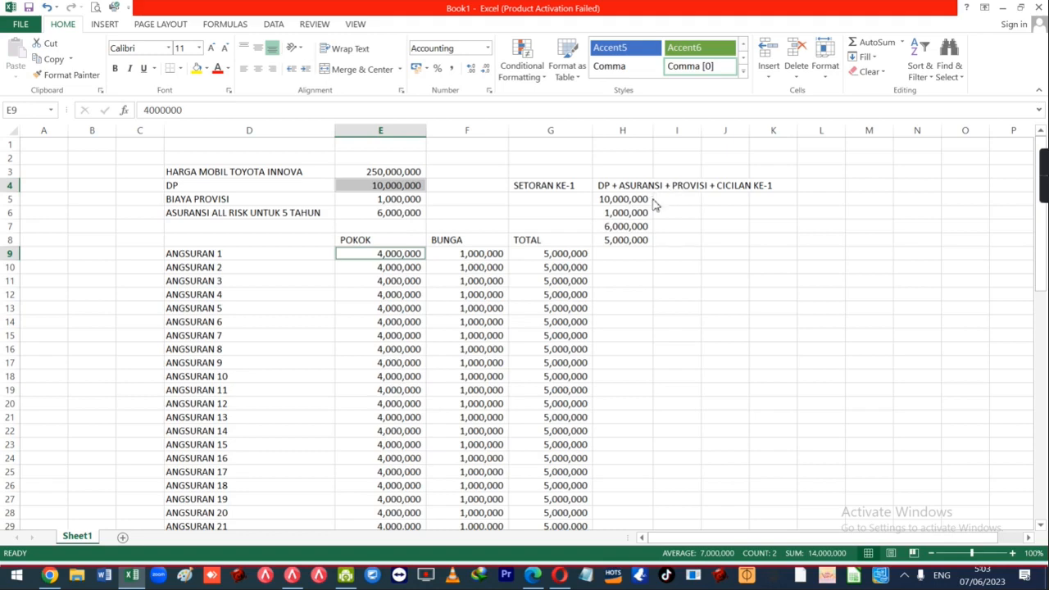
key(alt+Tab)
right_click(819, 281)
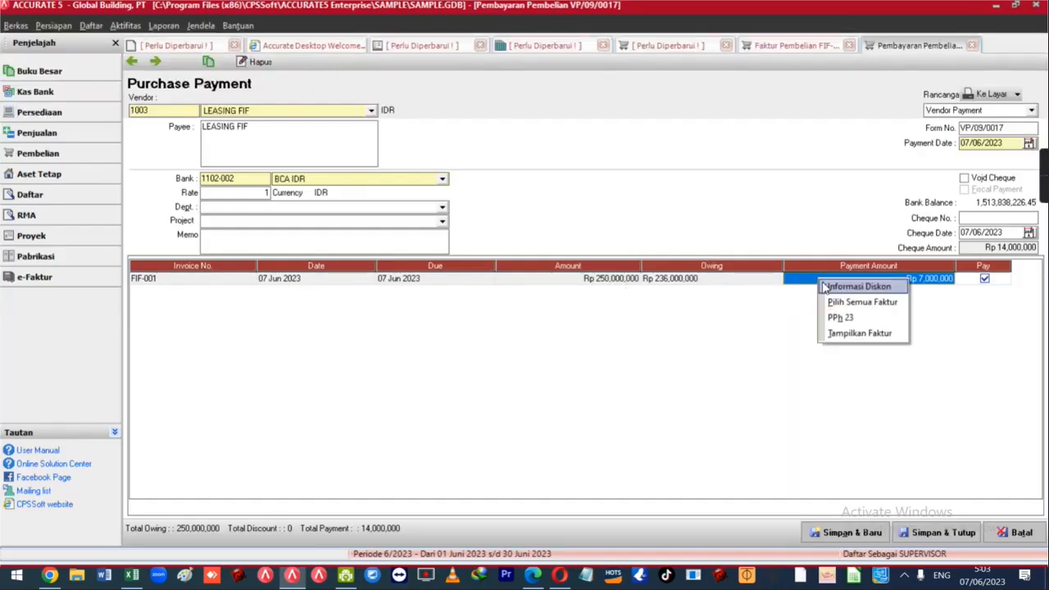
click(852, 285)
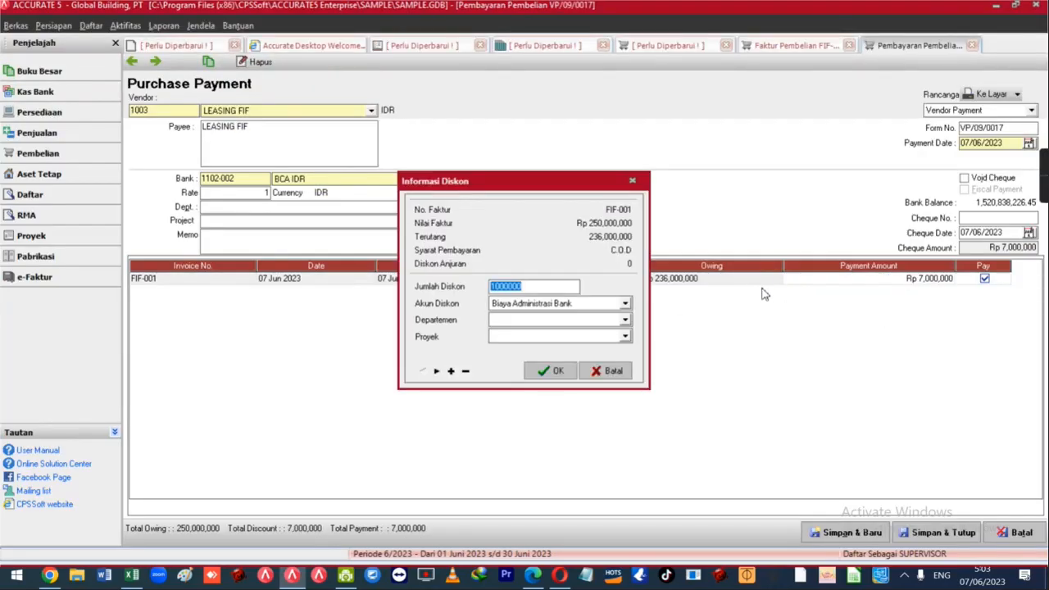
click(466, 371)
text(1000000)
key(Tab)
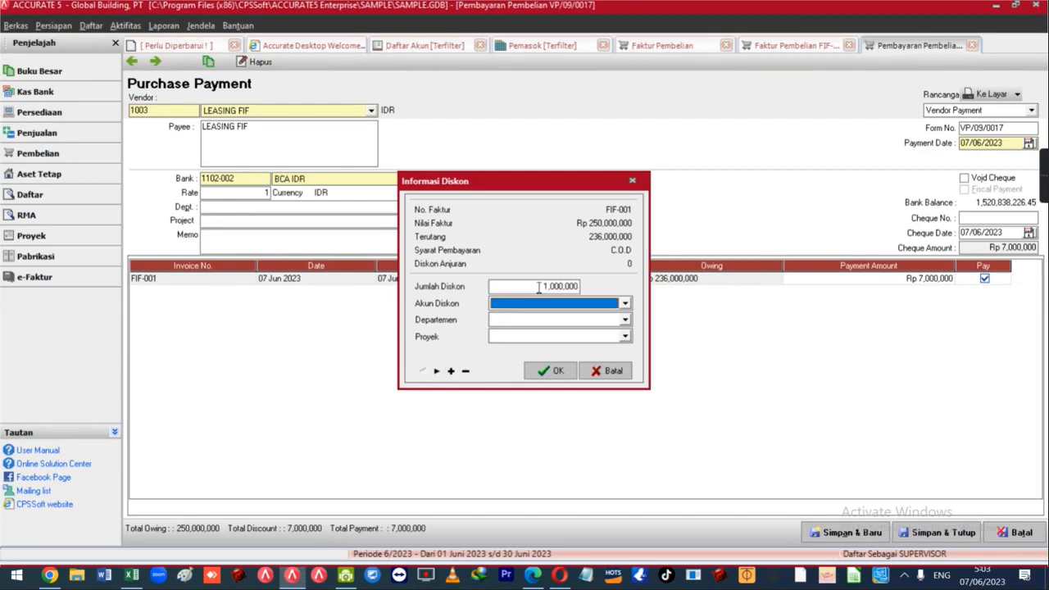
text(Biaya Bunga)
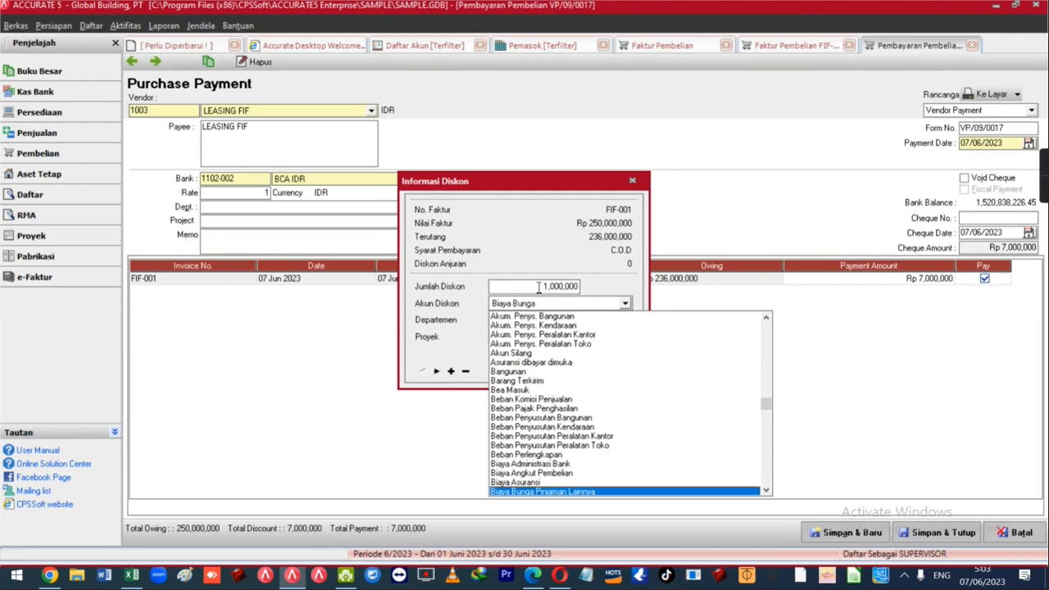
key(Return)
key(Tab)
key(Tab)
key(Tab)
key(Return)
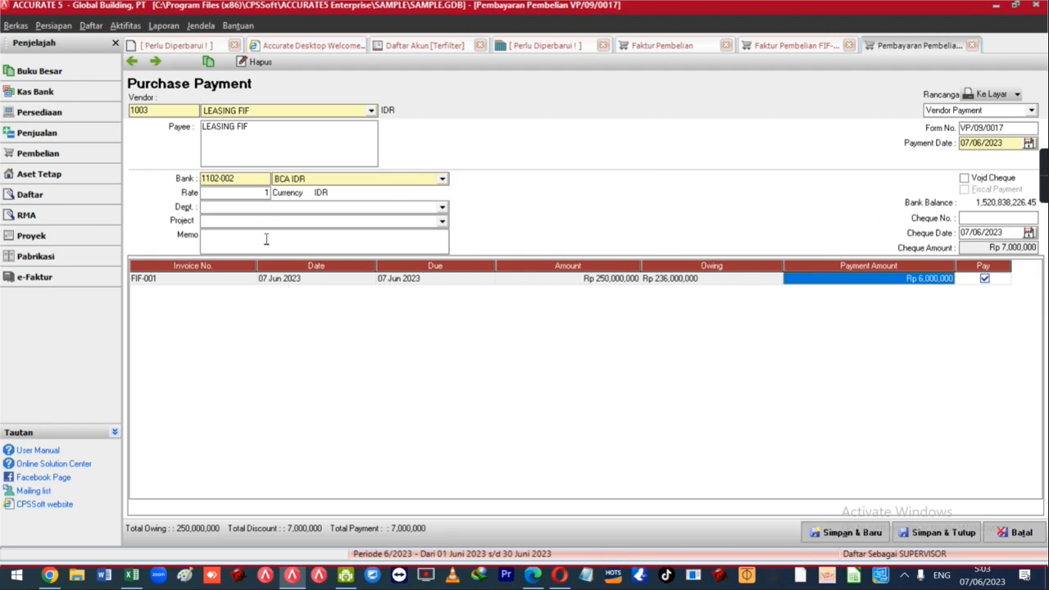
click(358, 248)
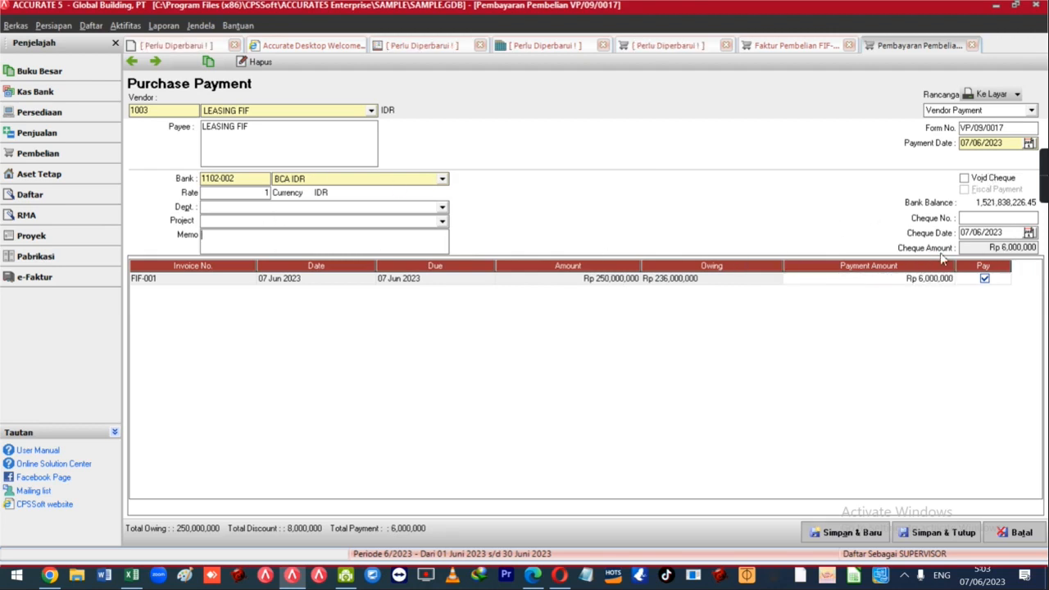
Total the first deposit components H5:H8 in the Excel schedule.
key(alt+Tab)
drag(627, 199, 622, 241)
key(alt+Tab)
Make all three FIF-001 discount amounts negative, raising the payment to Rp 22,000,000.
click(911, 280)
right_click(903, 278)
click(924, 284)
click(508, 290)
text(-1000000)
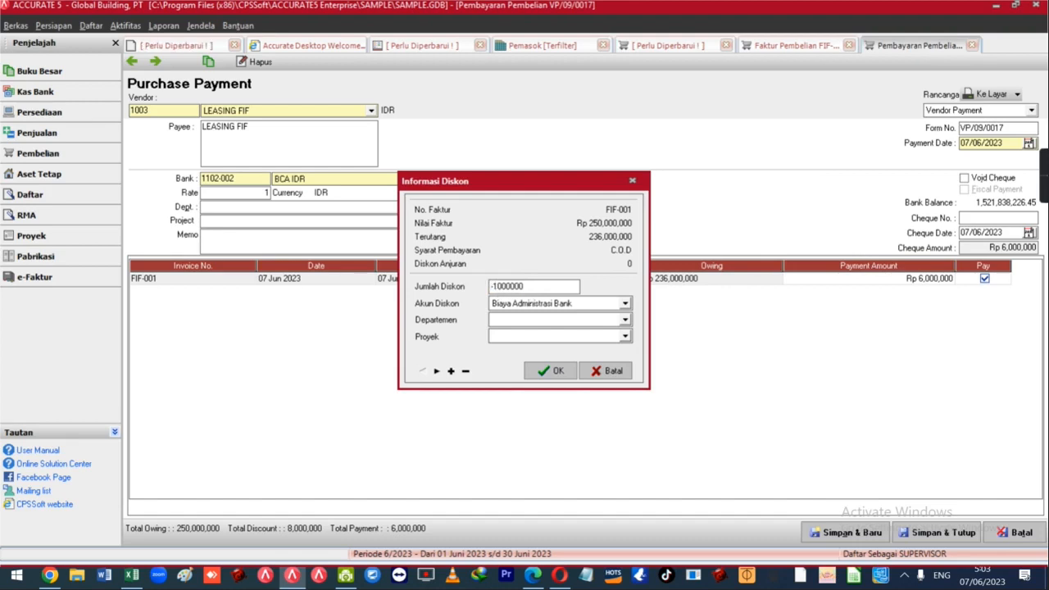
click(437, 371)
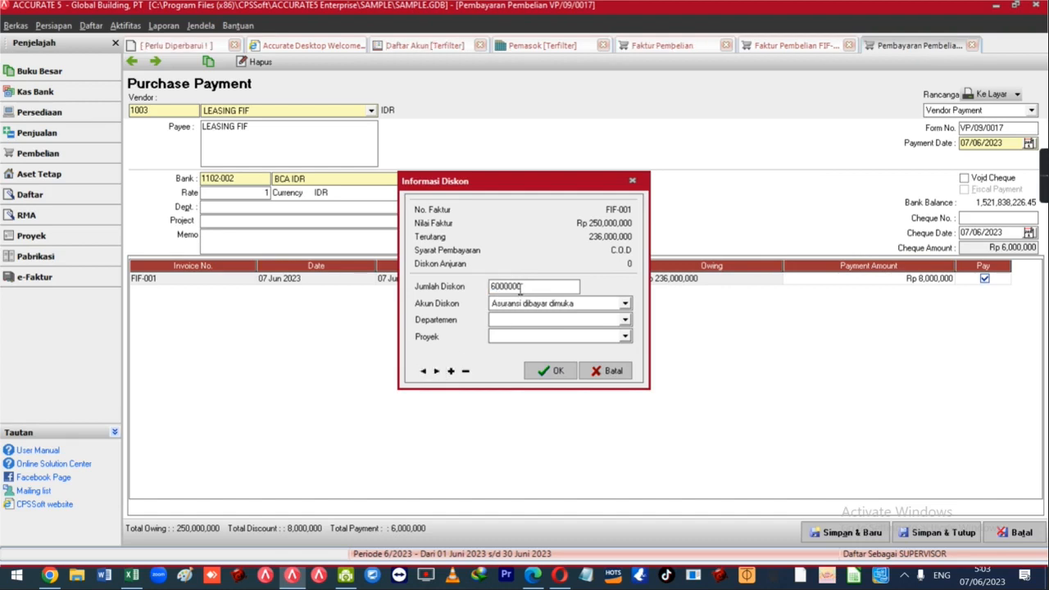
text(-)
click(426, 371)
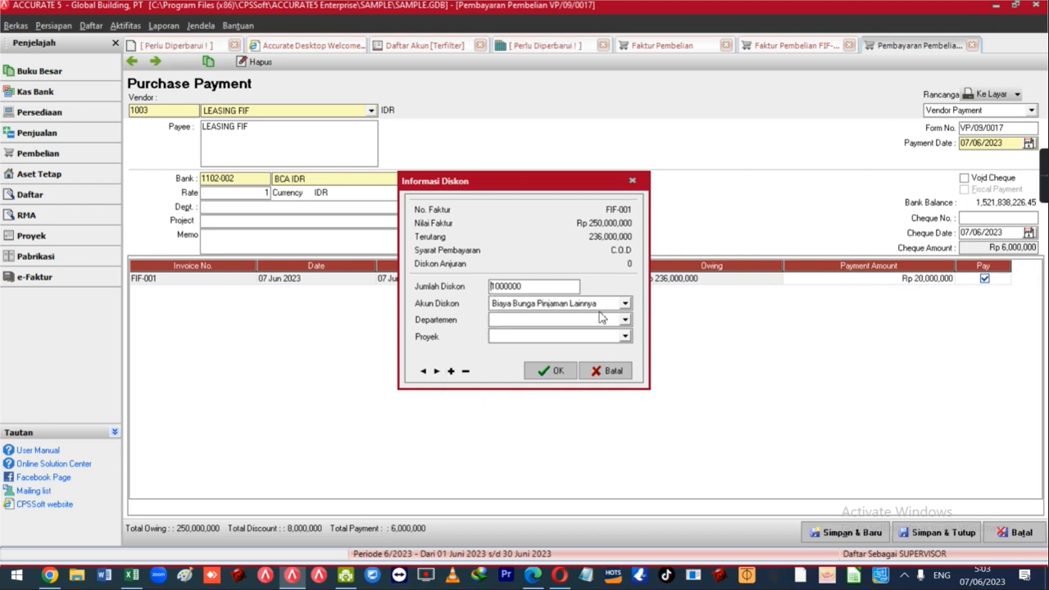
click(438, 372)
click(553, 371)
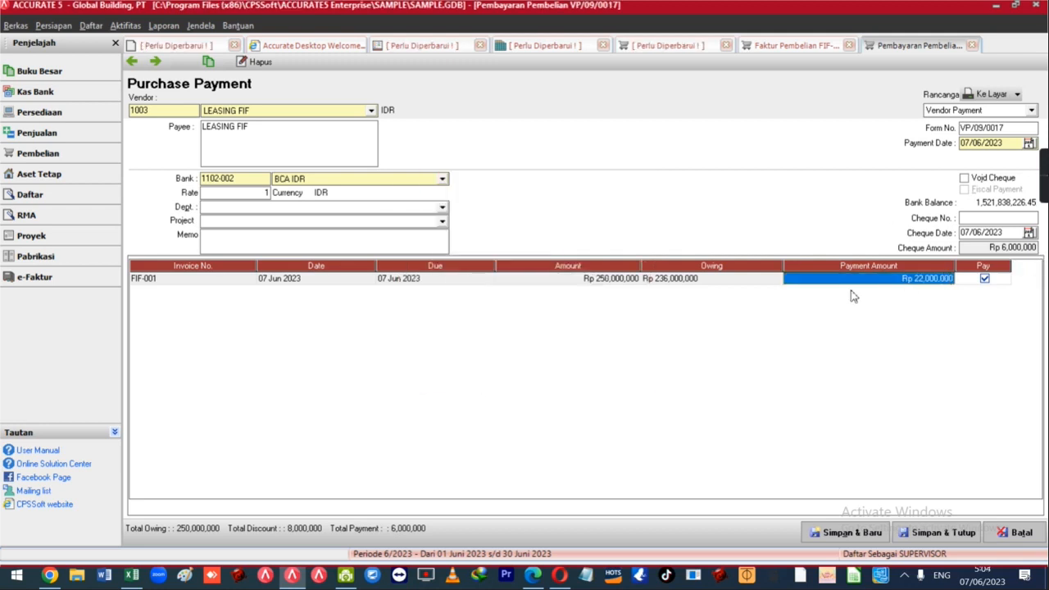
click(391, 243)
key(alt+Tab)
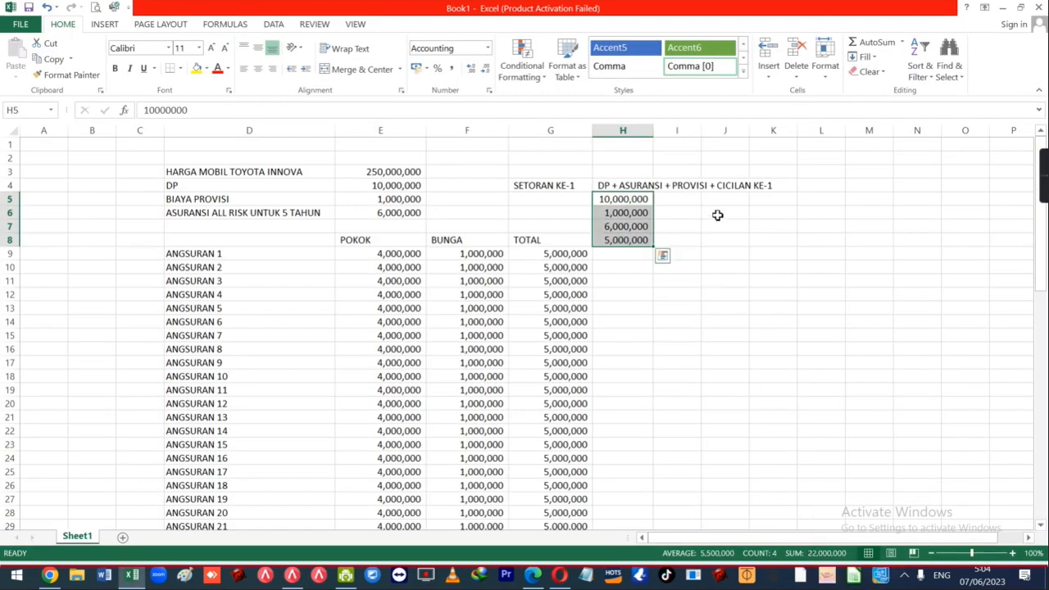
Match FIF-001's Rp 236,000,000 owing against the Excel principal sum for instalments 2–60 (E10:E68).
key(alt+Tab)
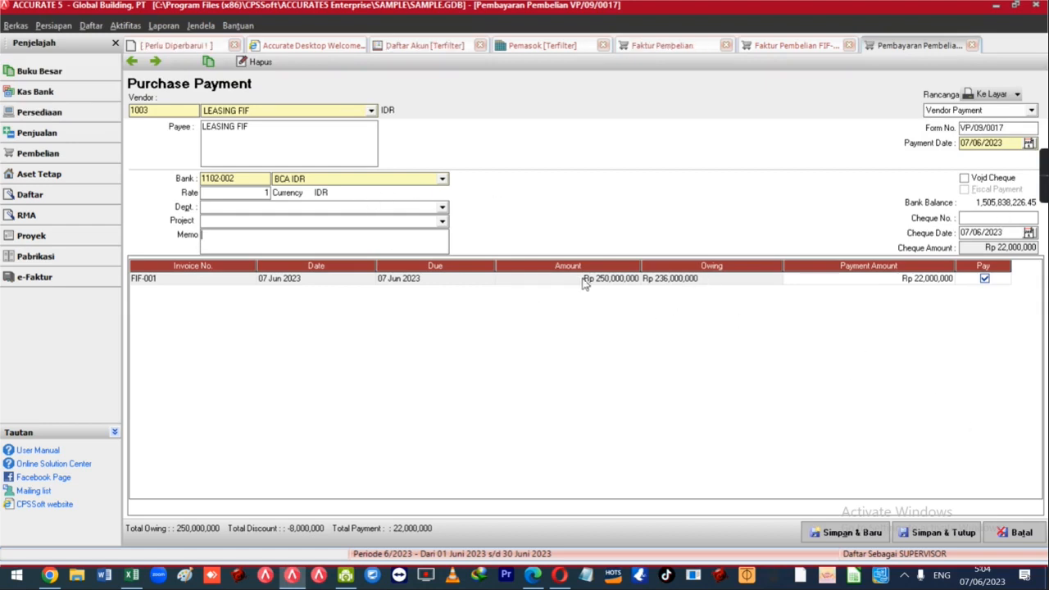
click(585, 281)
click(692, 284)
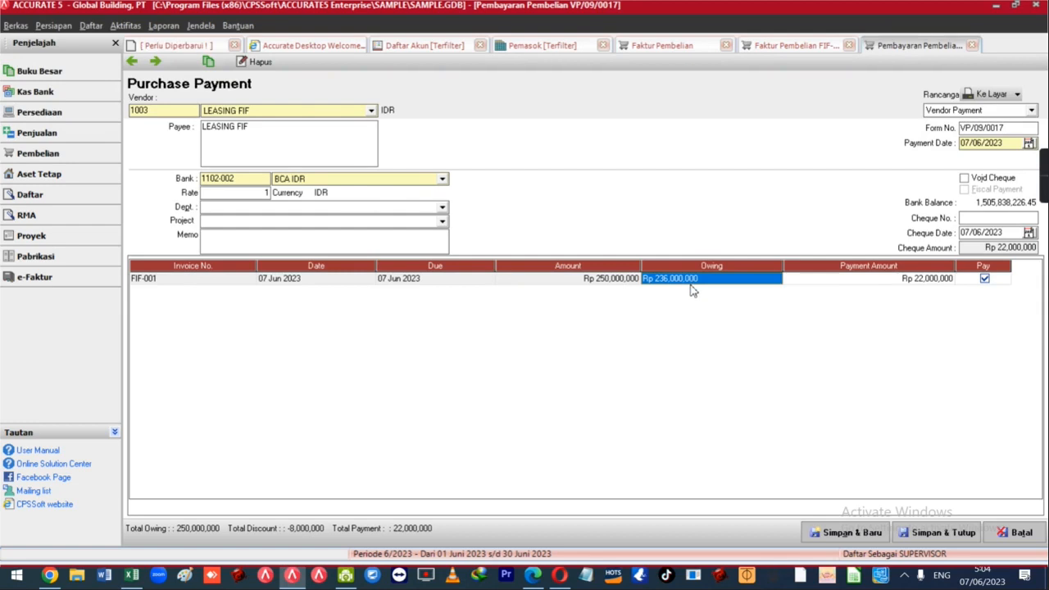
key(alt+Tab)
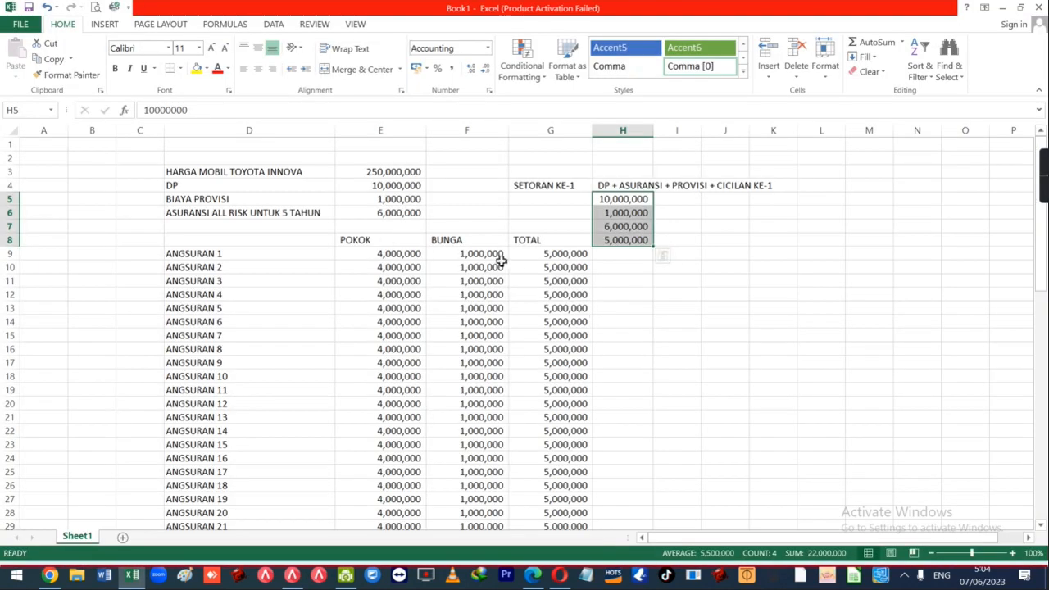
drag(397, 267, 399, 574)
drag(401, 565, 398, 489)
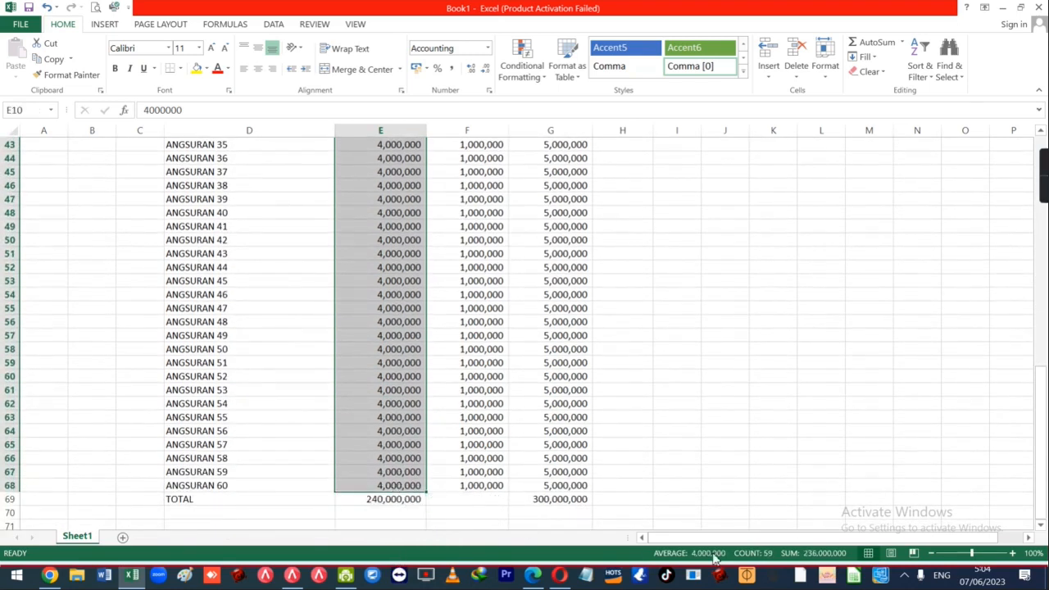
click(561, 296)
key(alt+Tab)
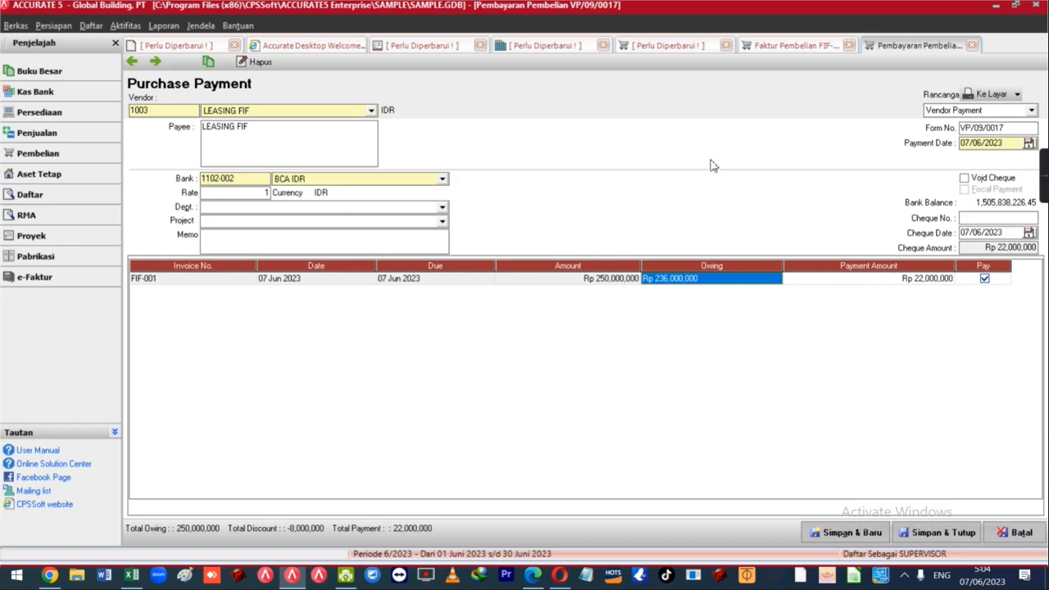
Save the purchase payment and start a new fixed asset record.
click(943, 532)
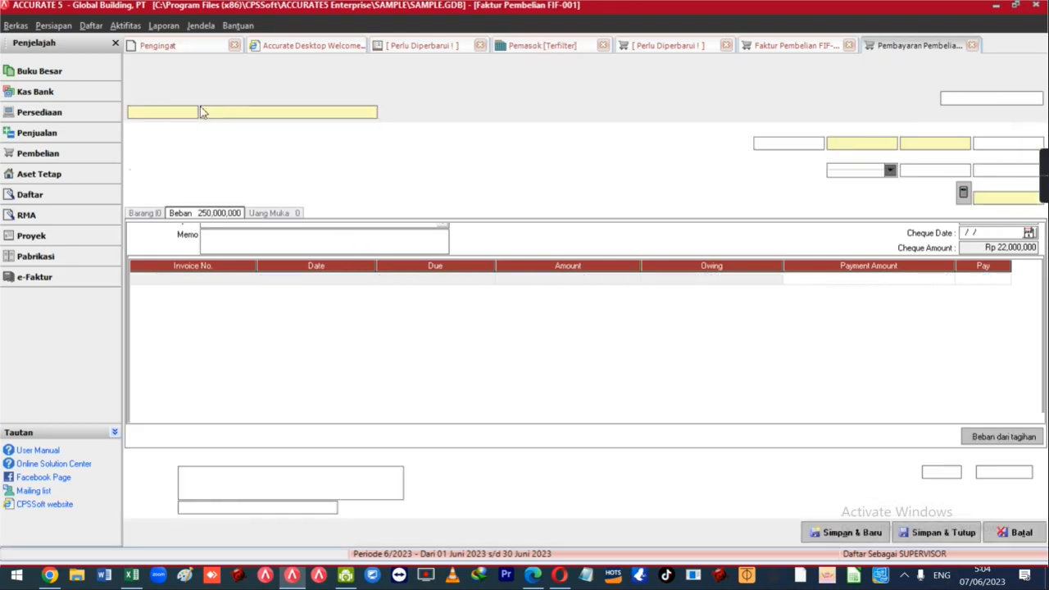
click(125, 25)
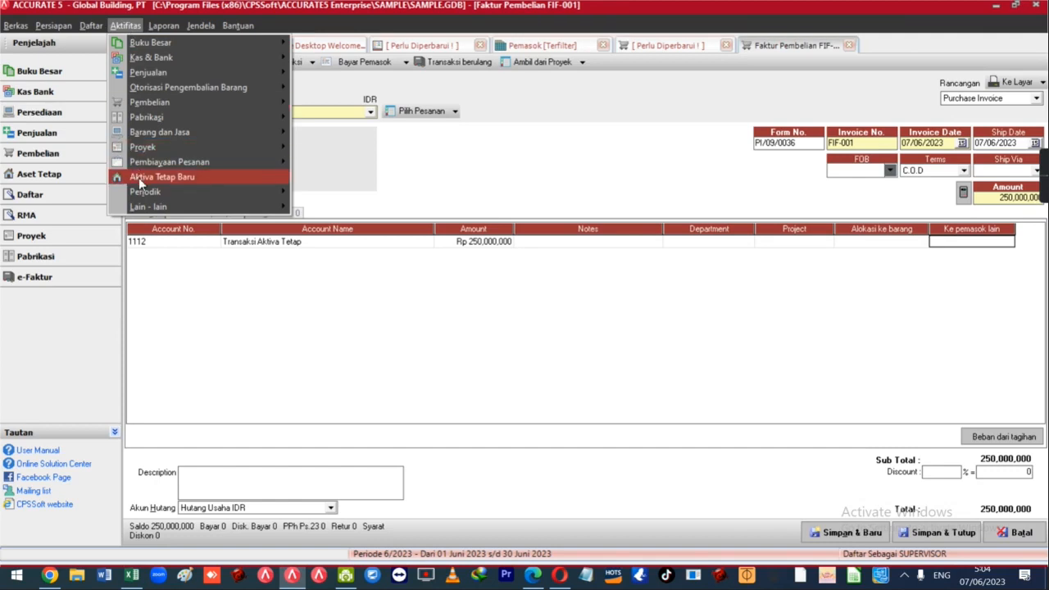
click(141, 179)
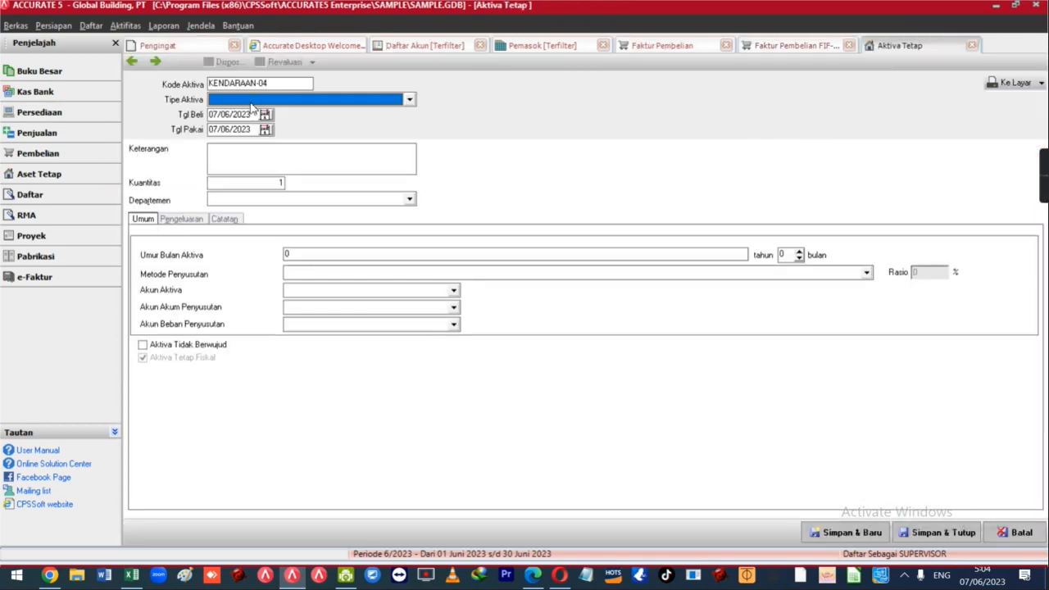
Set the asset type to Kendaraan 2 and the description to TOYOTA INNOVA.
click(251, 101)
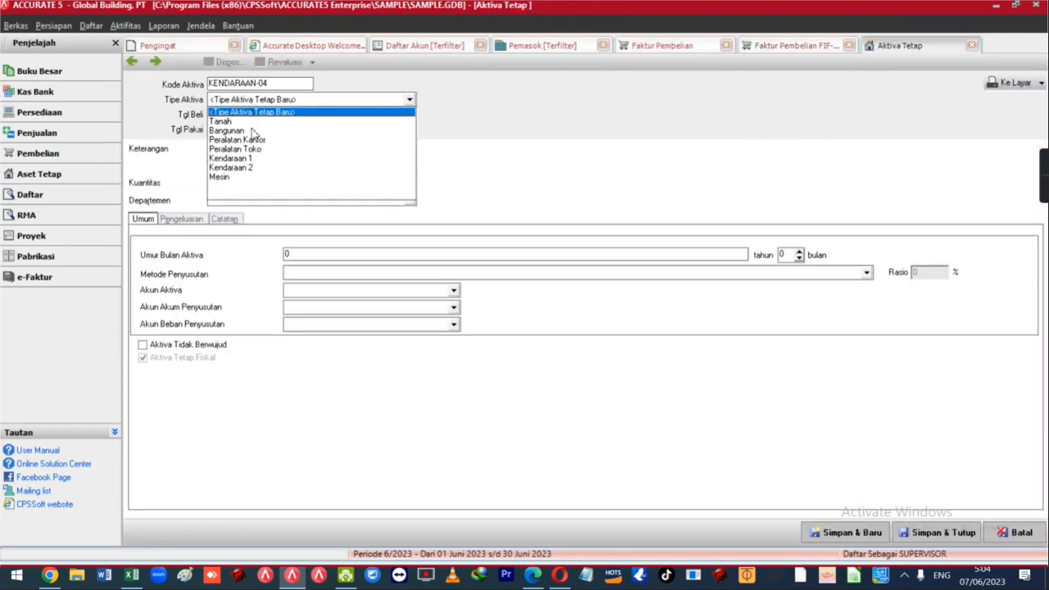
click(246, 167)
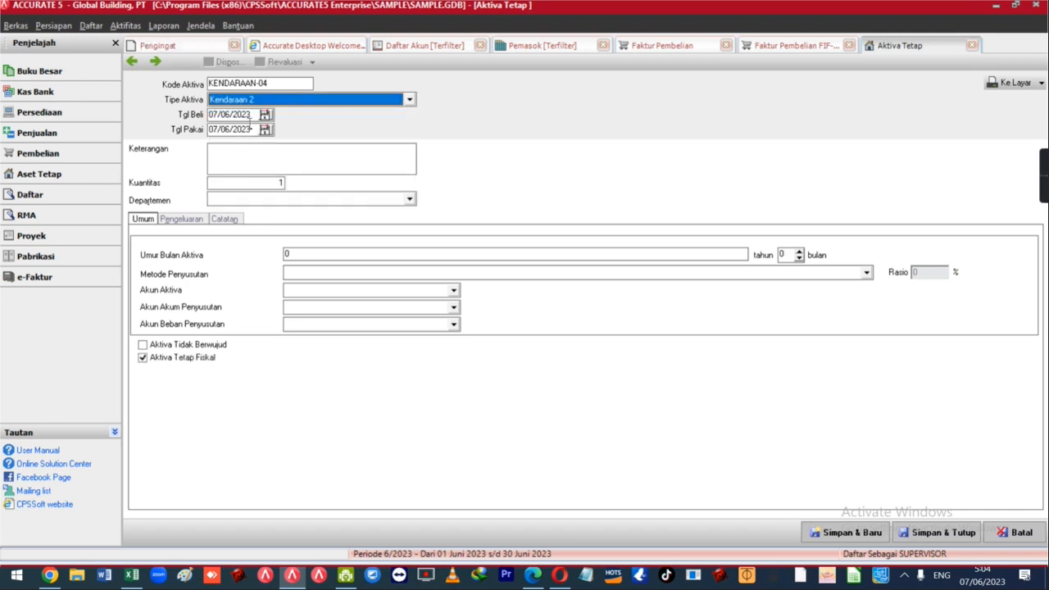
key(Tab)
click(243, 158)
text(TOYOTA INNOVA)
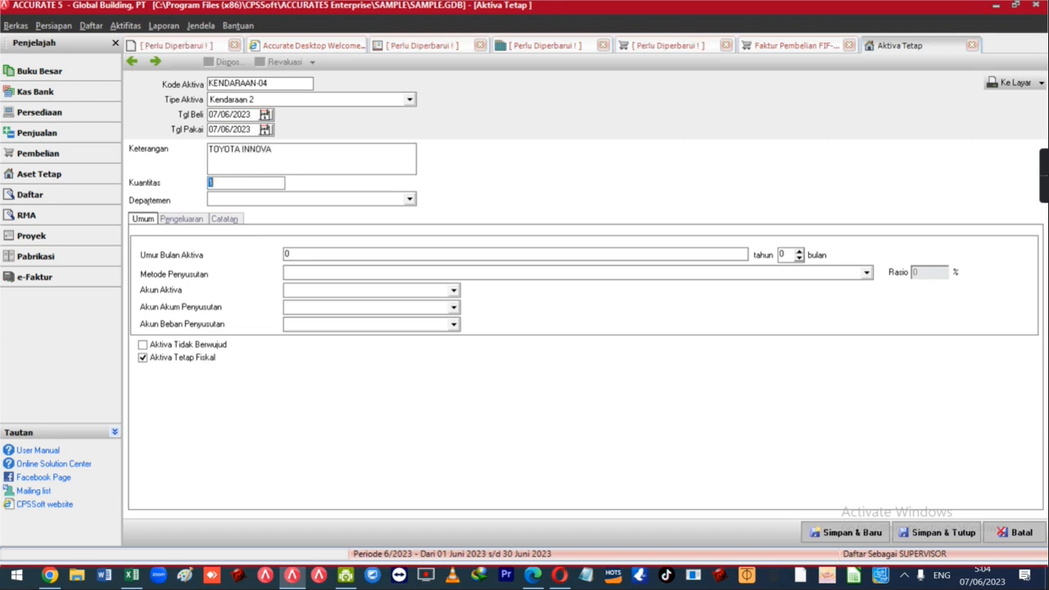
key(Tab)
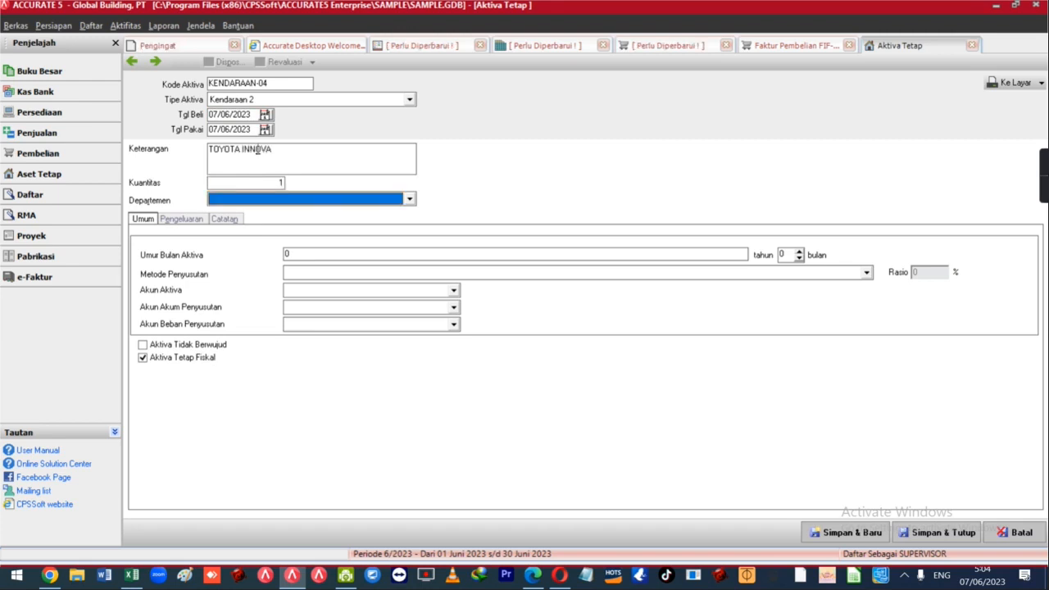
Give the asset an 8-year useful life with straight-line (Garis Lurus) depreciation.
click(303, 254)
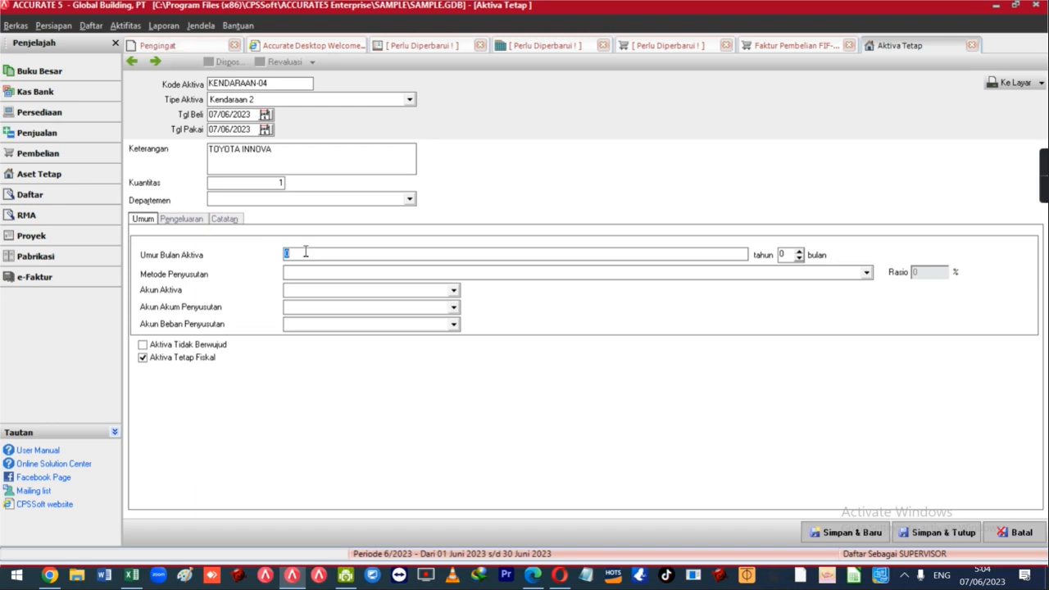
key(Tab)
key(Tab)
key(Down)
key(Down)
key(Down)
key(Tab)
Assign the Kendaraan, Akum. Penys. Kendaraan and Beban Penyusutan Kendaraan accounts.
key(Down)
key(Down)
key(Down)
key(Down)
key(Down)
key(Down)
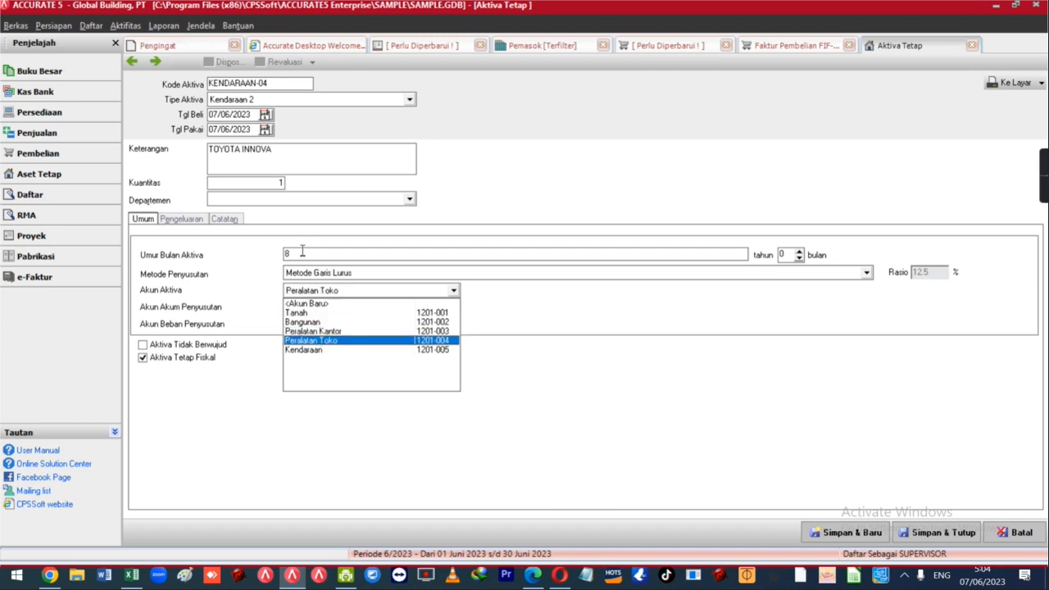
key(Tab)
key(Down)
key(Down)
key(Down)
key(Down)
key(Down)
key(Return)
key(Tab)
key(Down)
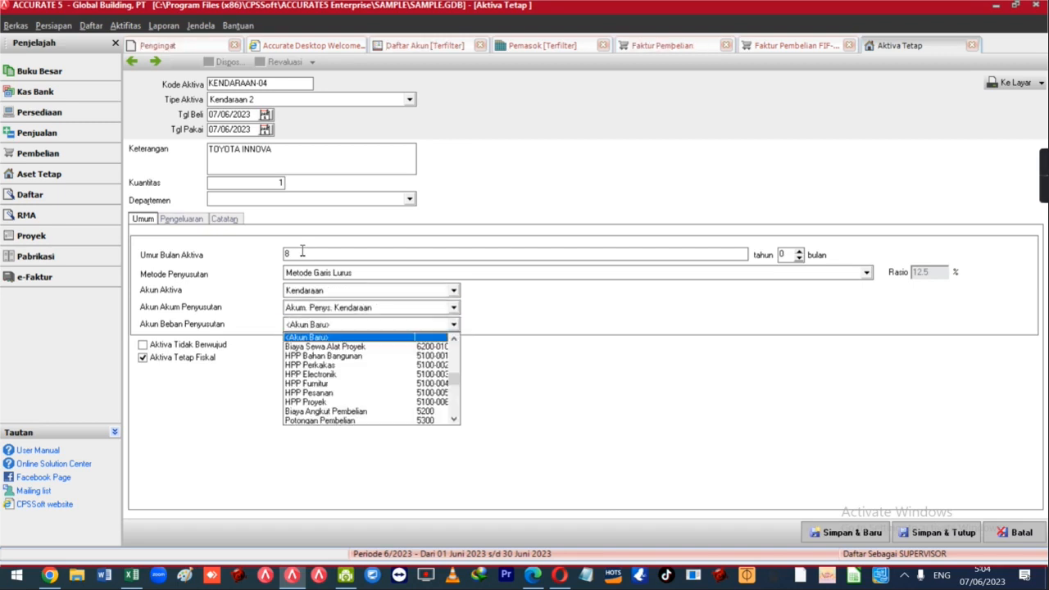
text(Biaya Pe)
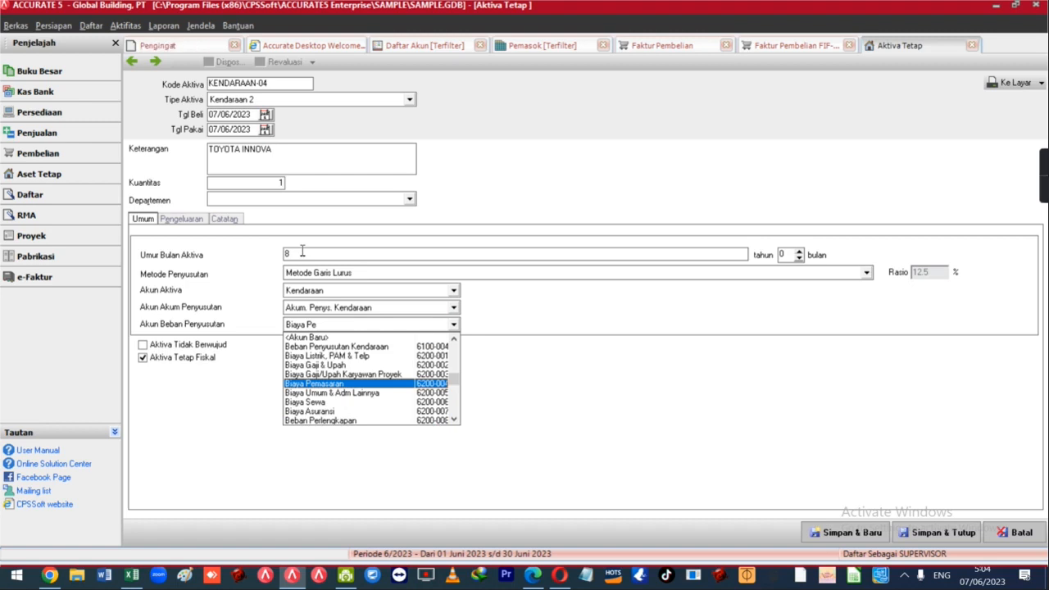
key(Down)
key(Down)
key(Down)
key(Down)
key(Down)
key(Down)
key(Down)
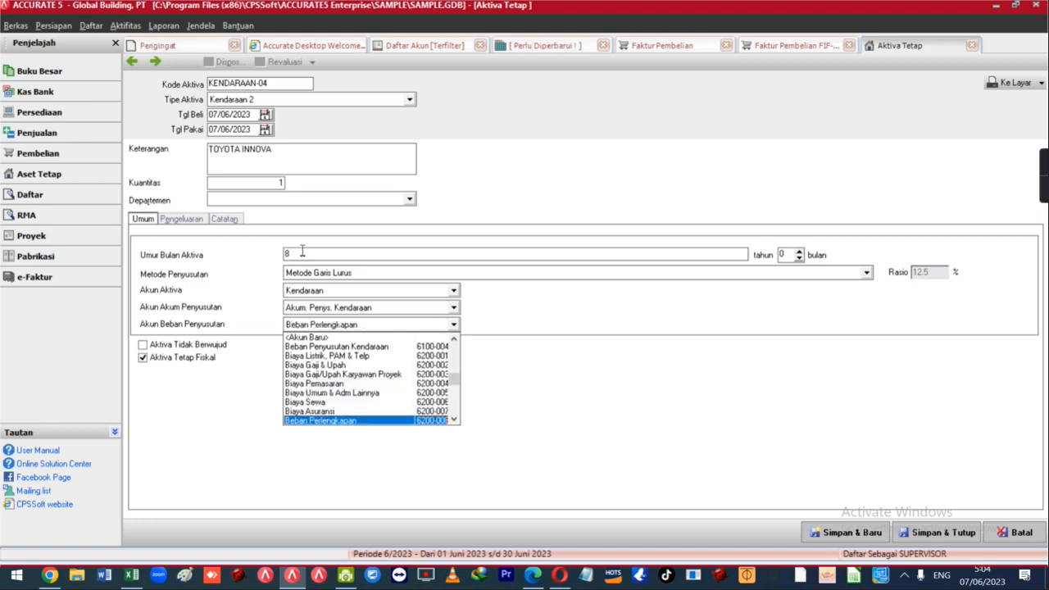
key(Down)
key(Down)
text(Be)
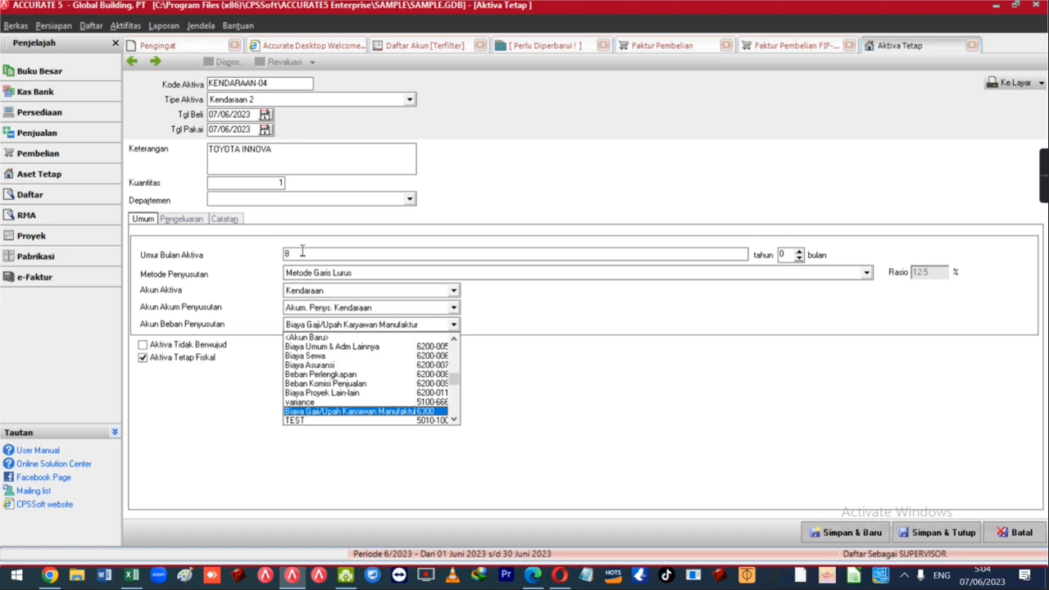
text(ban Peny)
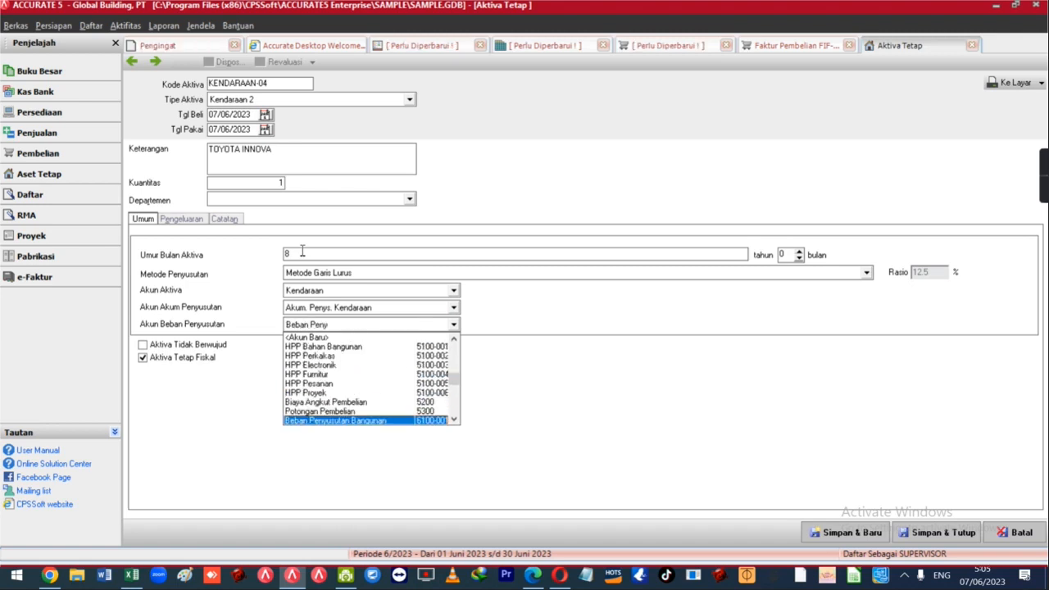
text(u)
key(Down)
key(Down)
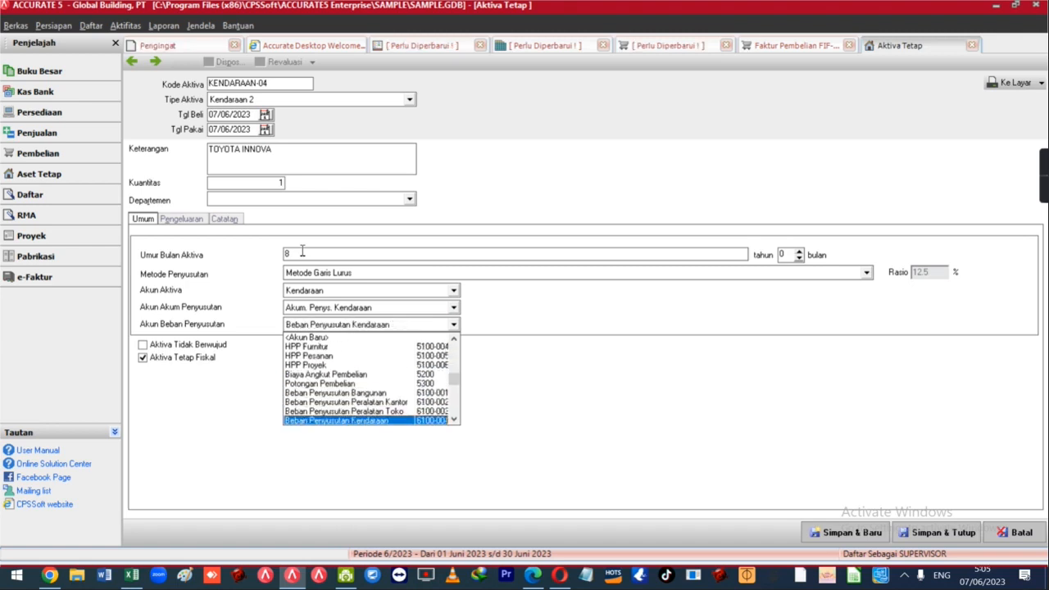
key(Return)
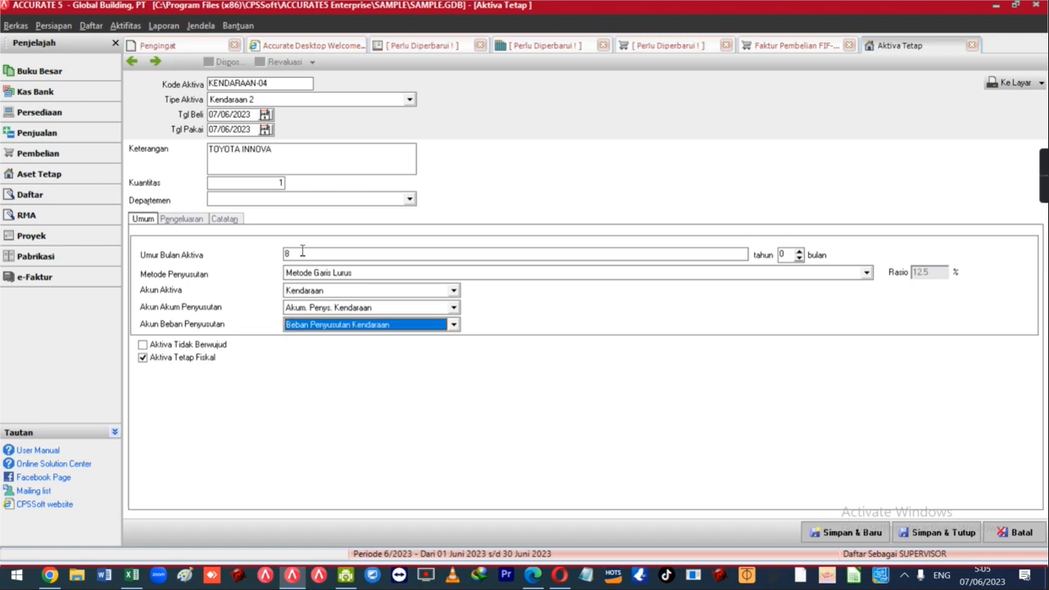
Add a 250,000,000 acquisition cost line from account 1112 Transaksi Aktiva Tetap.
click(193, 219)
click(237, 247)
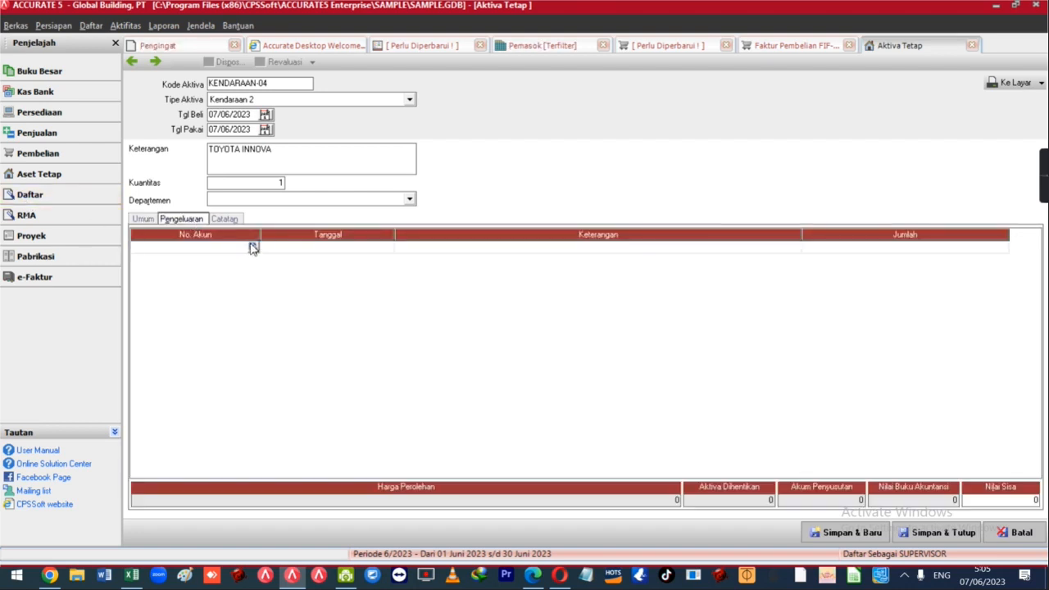
click(253, 246)
text(TRAN)
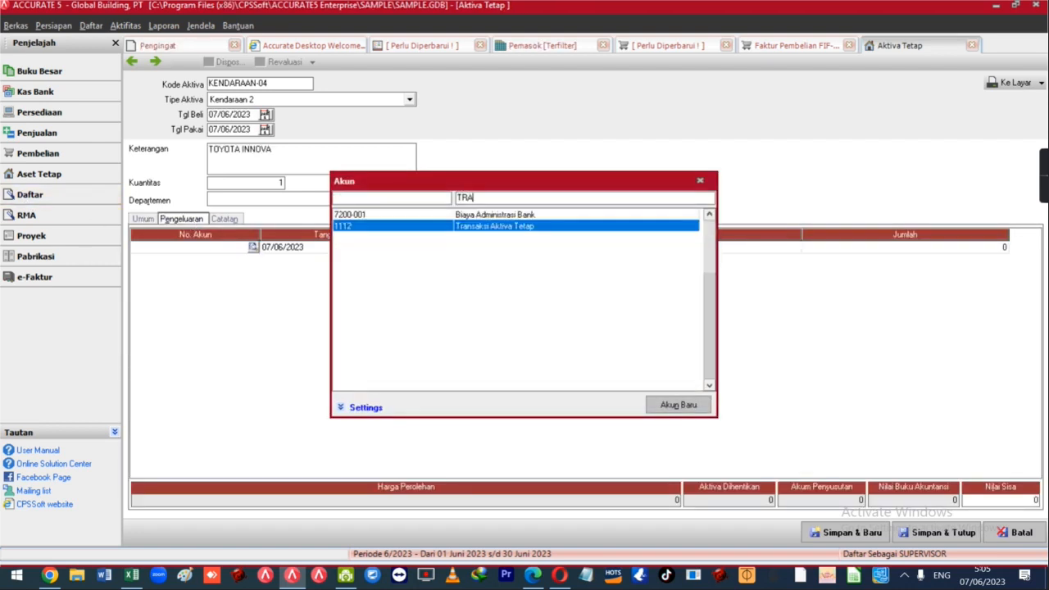
key(Return)
key(Tab)
text(250,000,000)
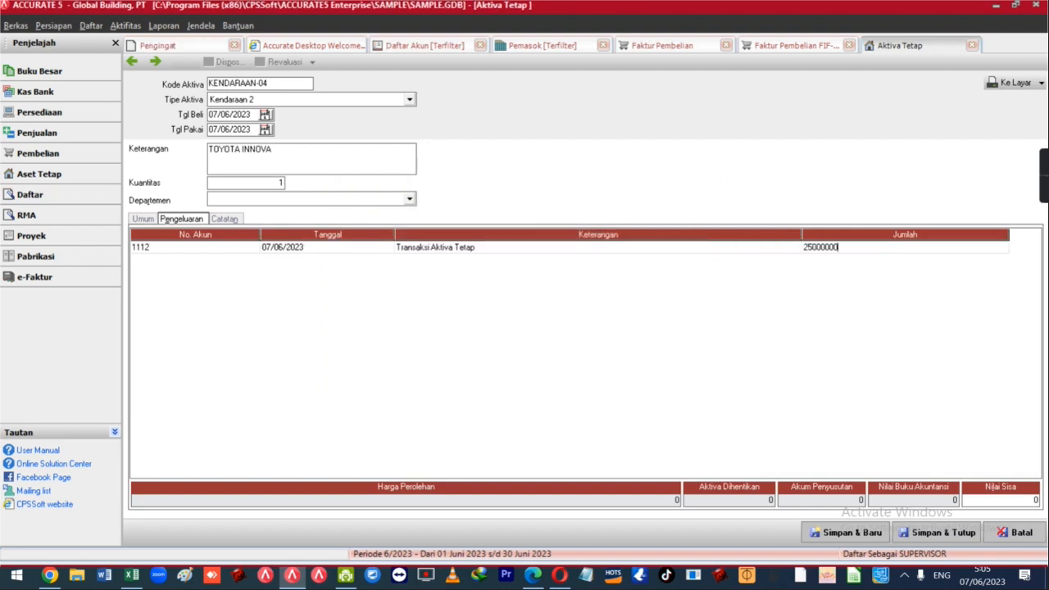
key(Return)
Check Excel's installment totals, car price (E3) and down payment (E4), then save the asset.
key(alt+Tab)
scroll(449, 246, up, 14)
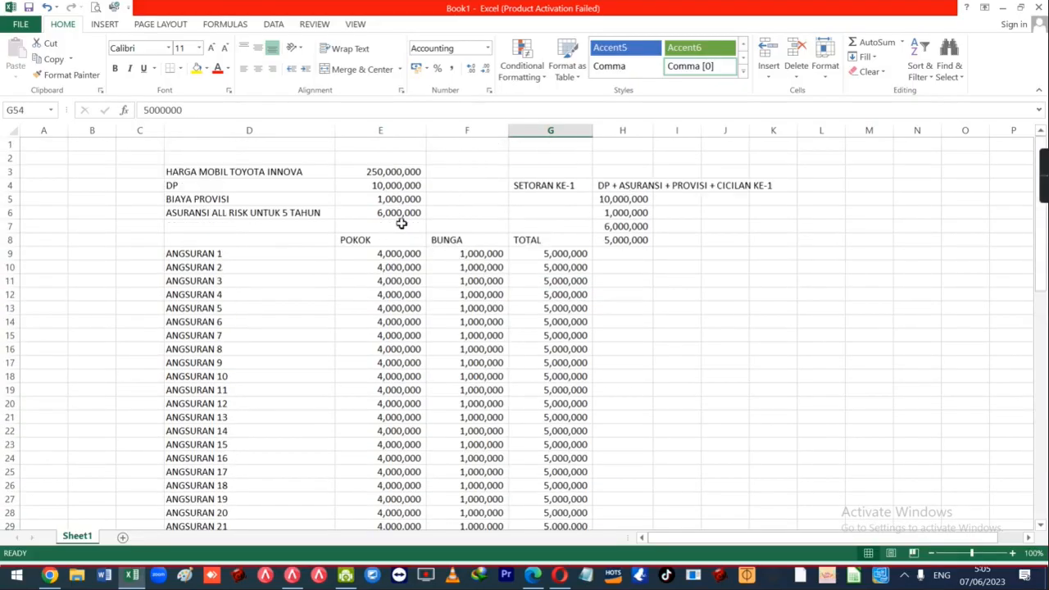
drag(543, 255, 555, 486)
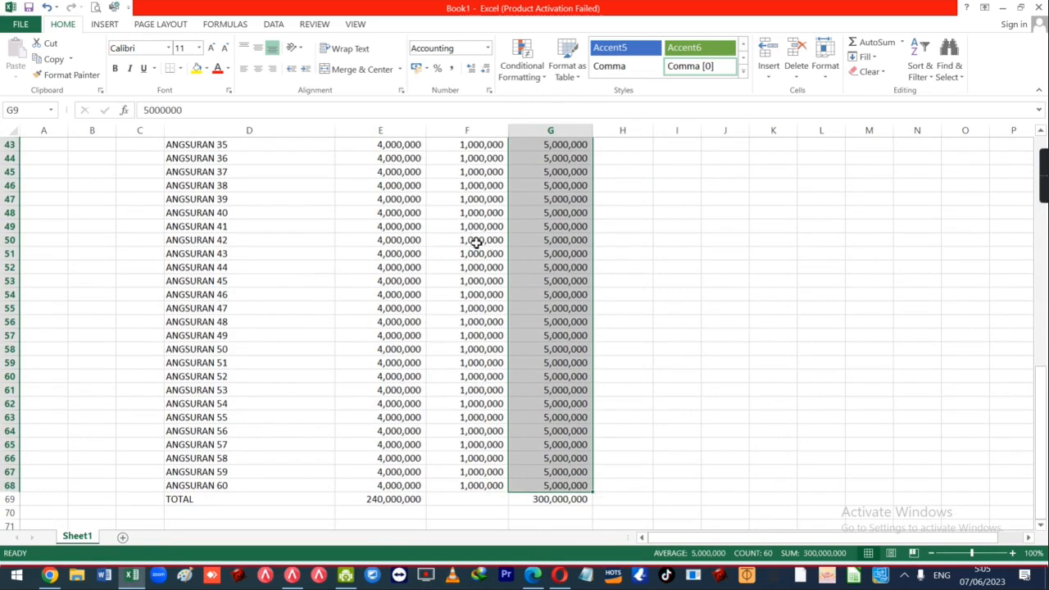
drag(479, 228, 475, 390)
scroll(388, 498, up, 14)
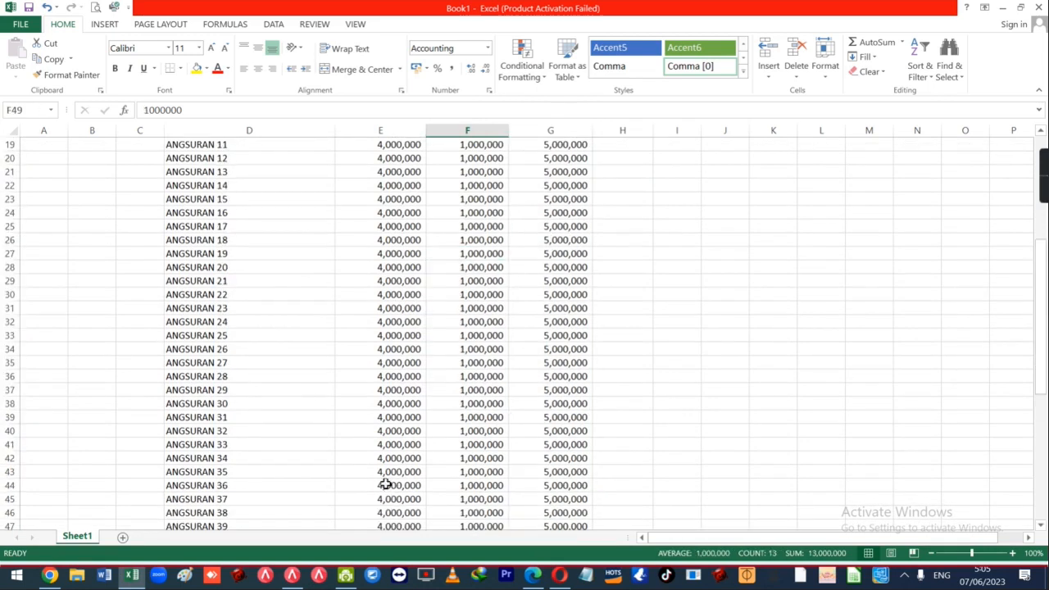
drag(403, 172, 406, 186)
click(403, 171)
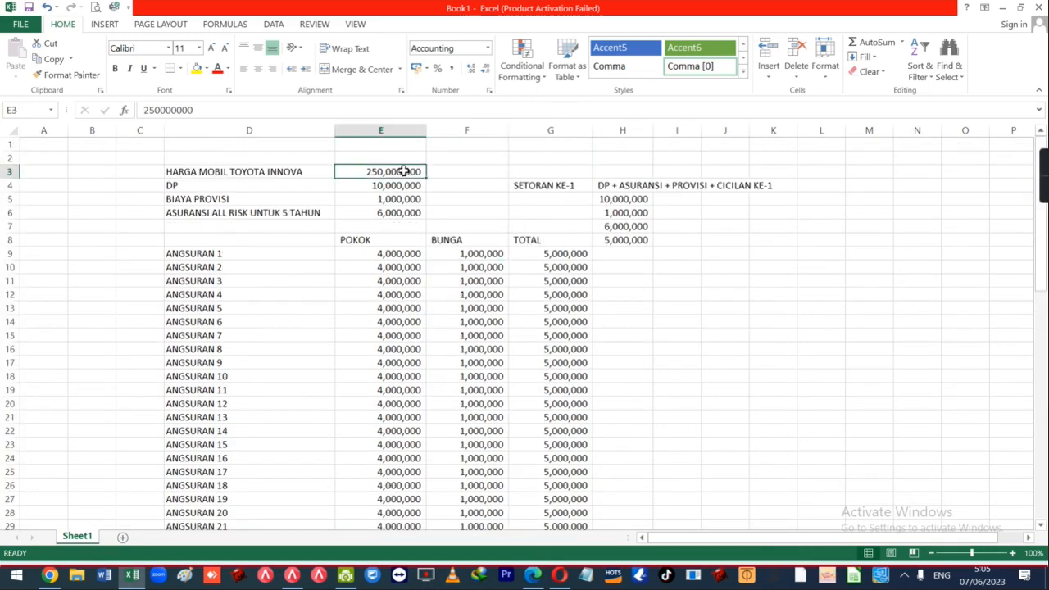
click(366, 186)
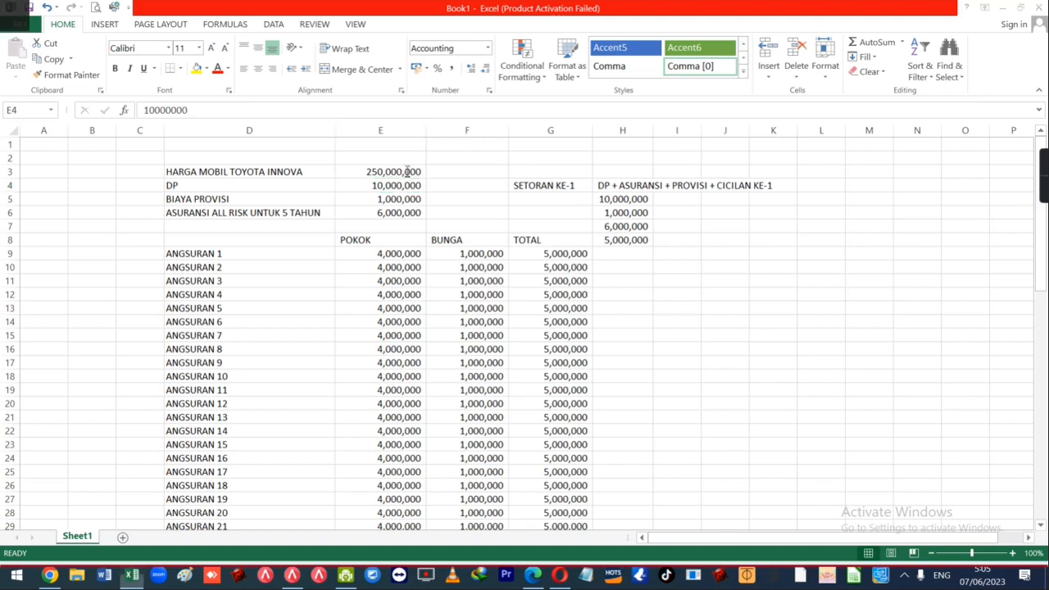
key(alt+Tab)
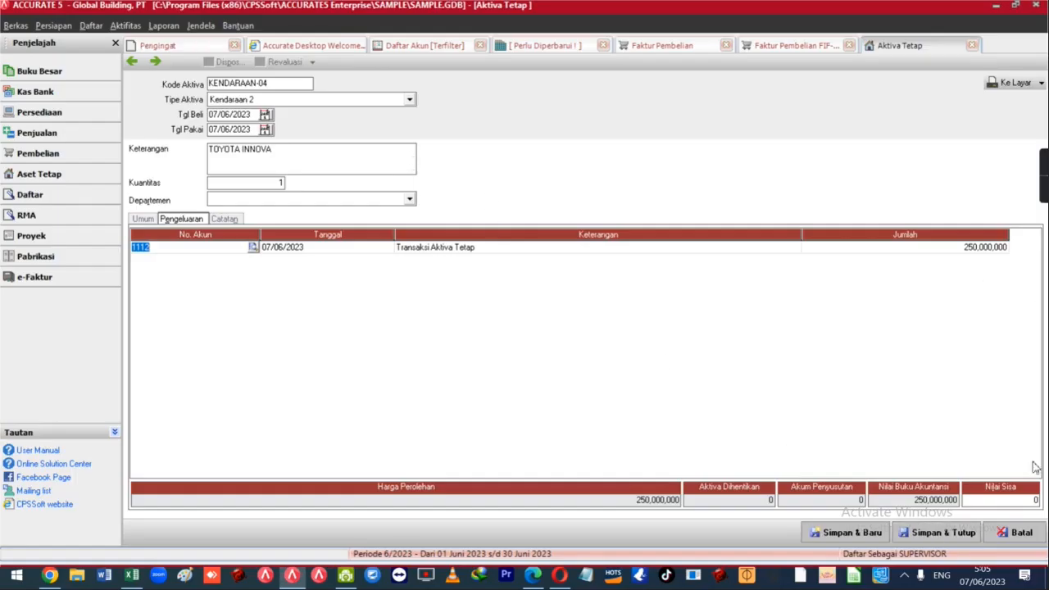
click(934, 532)
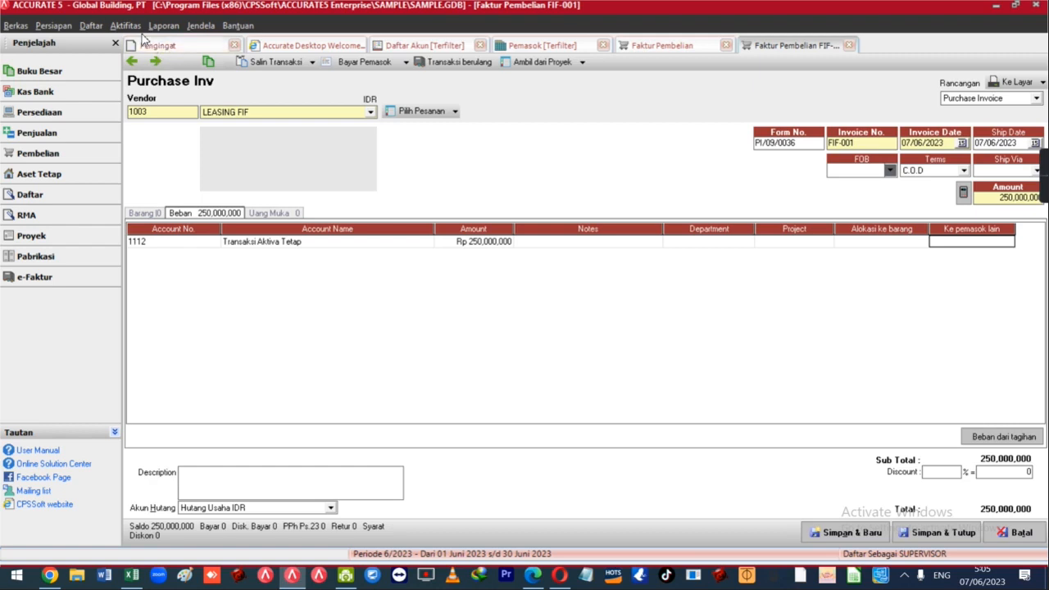
Start a new journal voucher dated 30/06/2023 described BIAYA ASURANSI TOYOTA INNOVA.
click(136, 28)
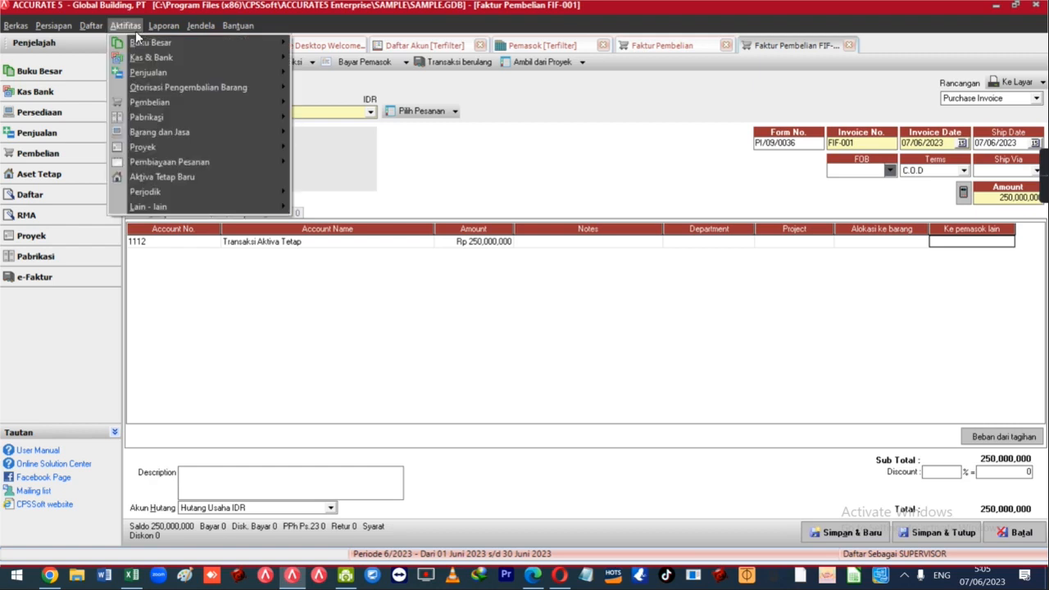
mouse_move(143, 43)
click(300, 46)
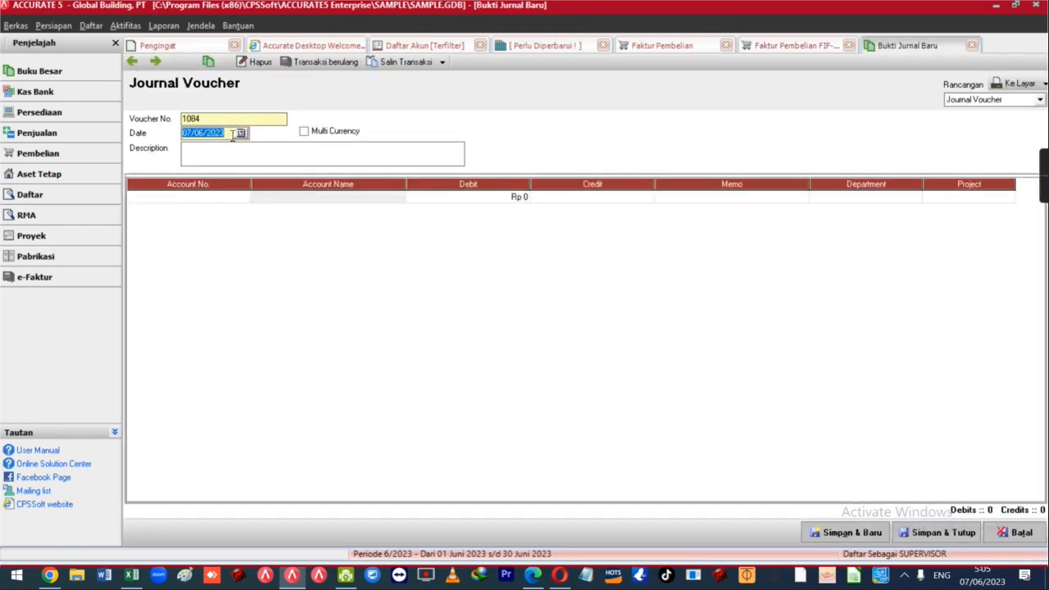
click(225, 150)
drag(231, 134, 183, 149)
text(3006)
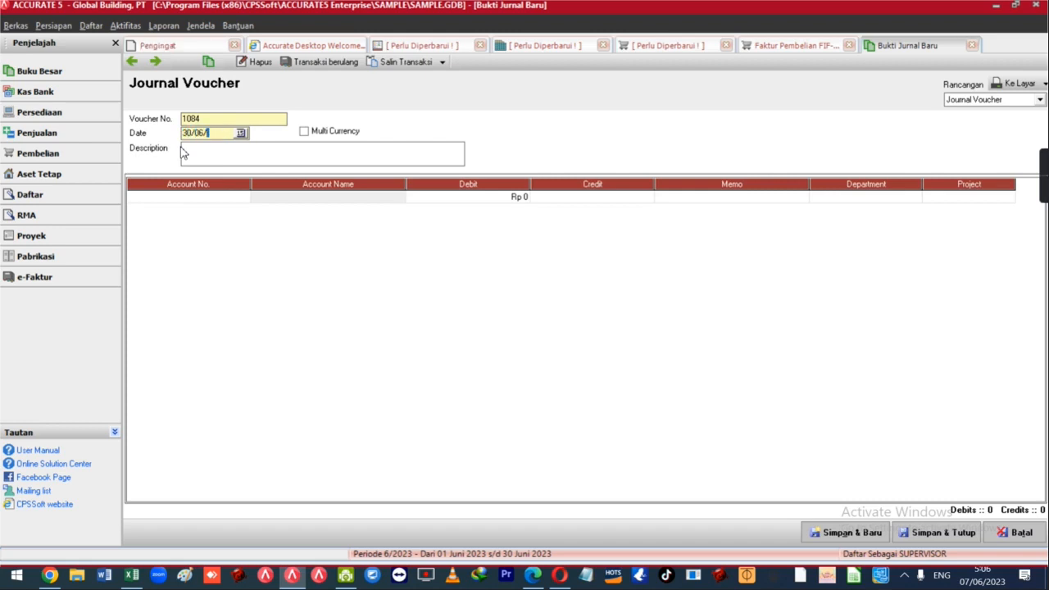
text(2023)
text(BIAYA )
text(A)
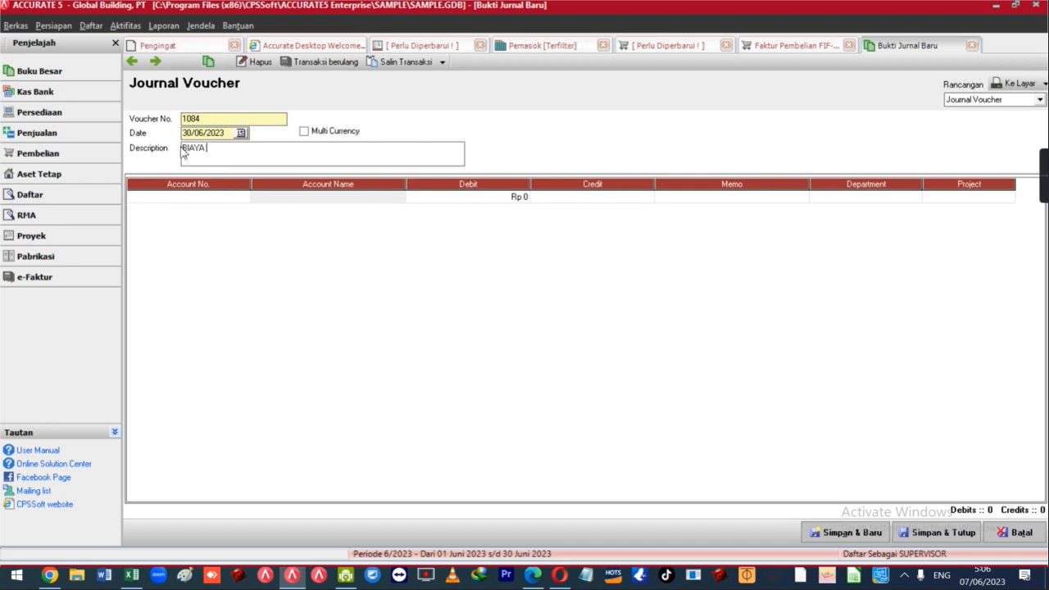
text(ASURANSI)
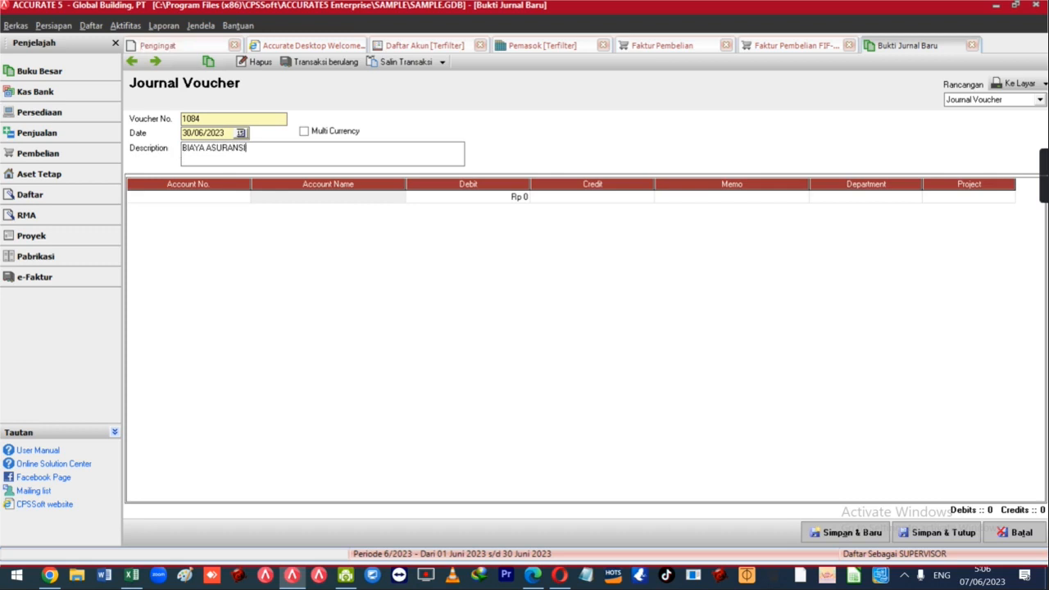
text( TOYTA INNOVA)
key(Tab)
Put 6200-007 Biaya Asuransi on the voucher's first journal line.
key(ctrl+Return)
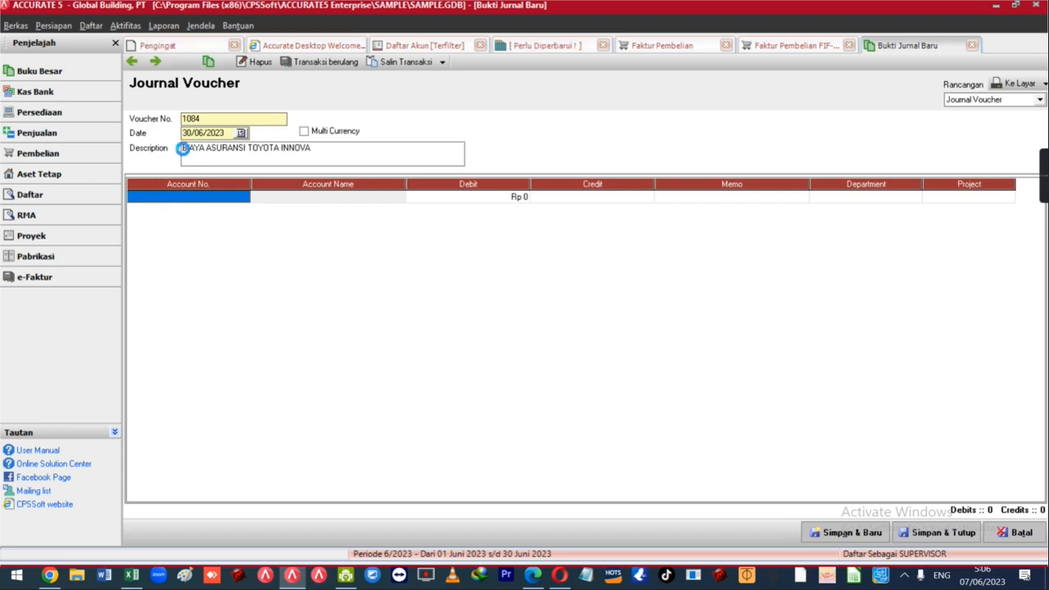
text(BIAYA AS)
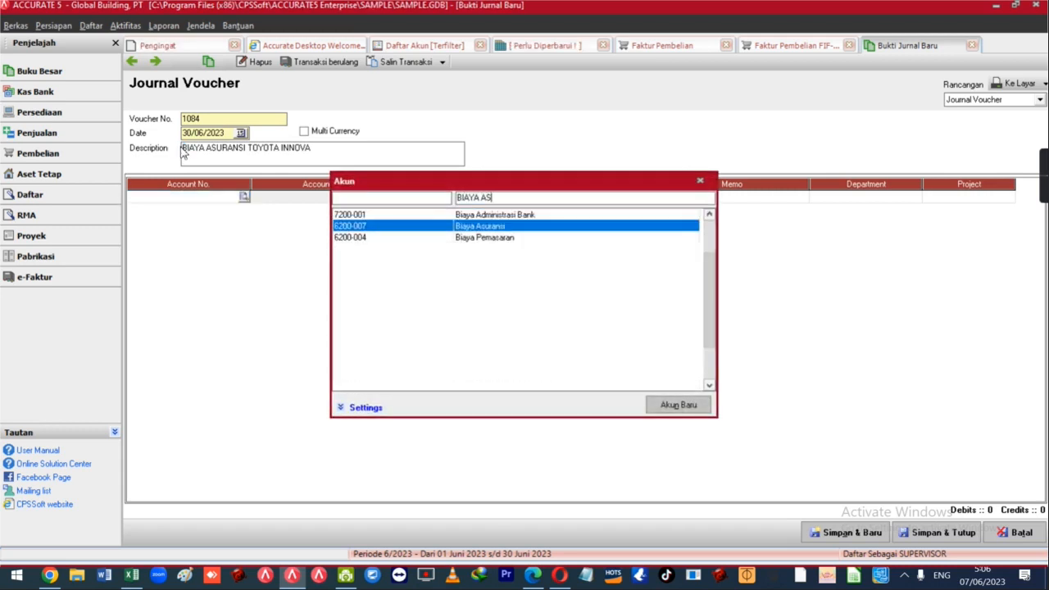
key(Return)
key(alt+Tab)
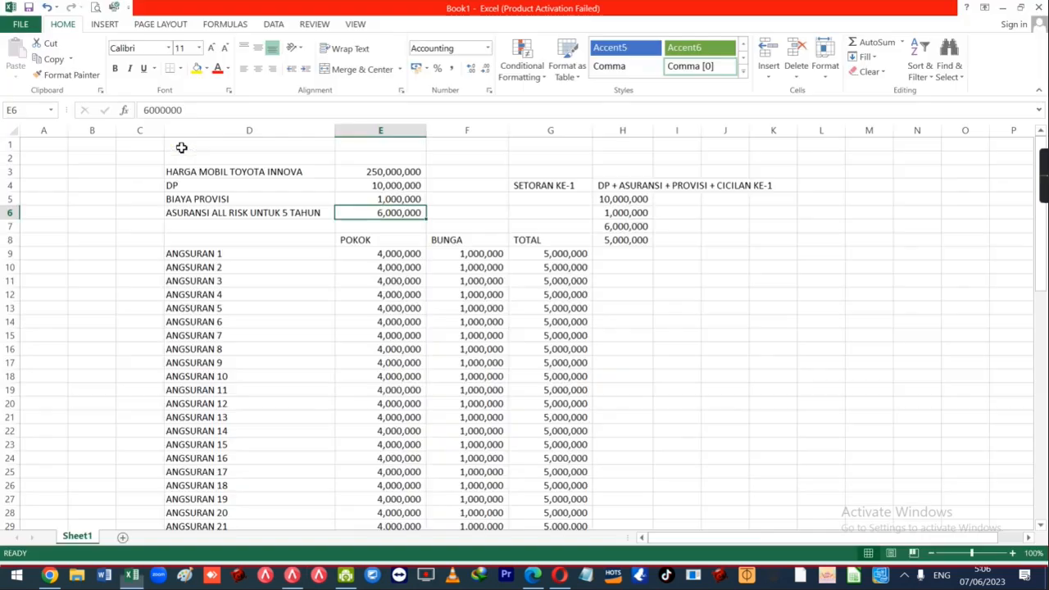
Enter 100,000 in F6 beside the 6,000,000 insurance total and scroll to TOTAL.
click(440, 217)
text(100000)
key(Return)
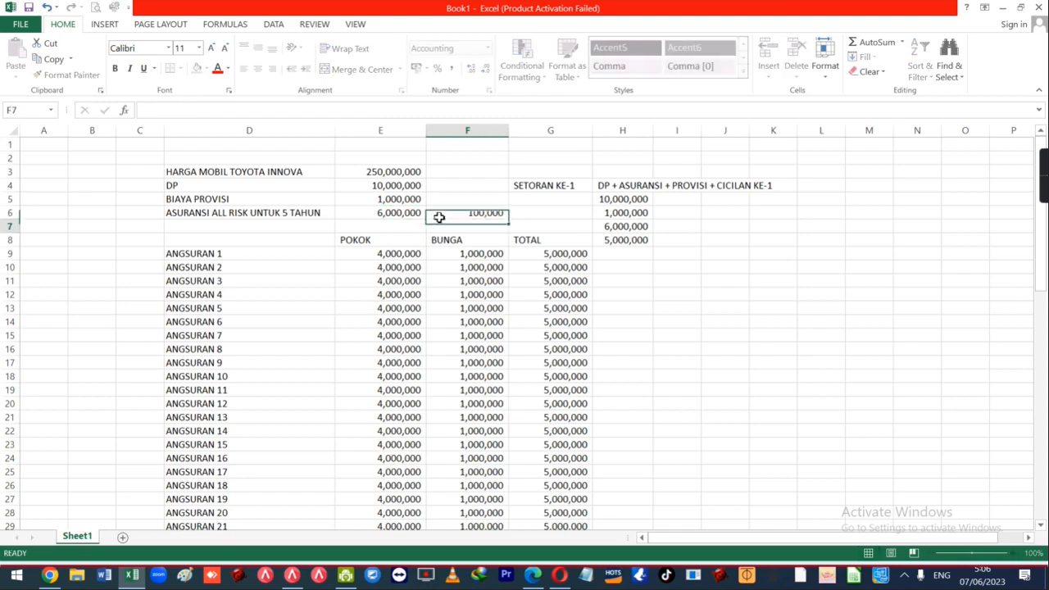
click(439, 216)
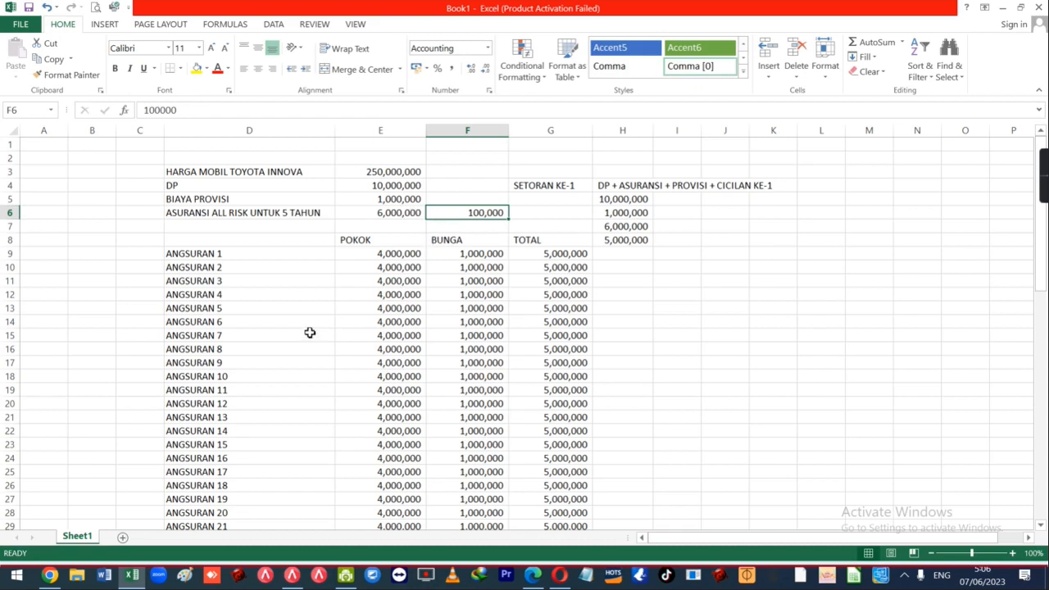
scroll(300, 370, down, 11)
scroll(363, 412, down, 4)
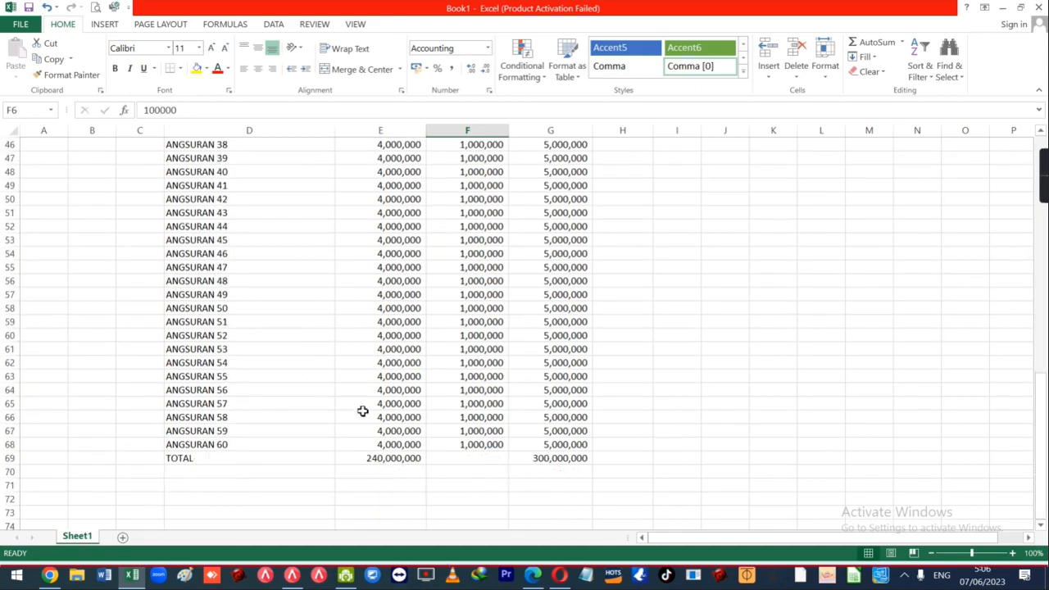
key(alt+Tab)
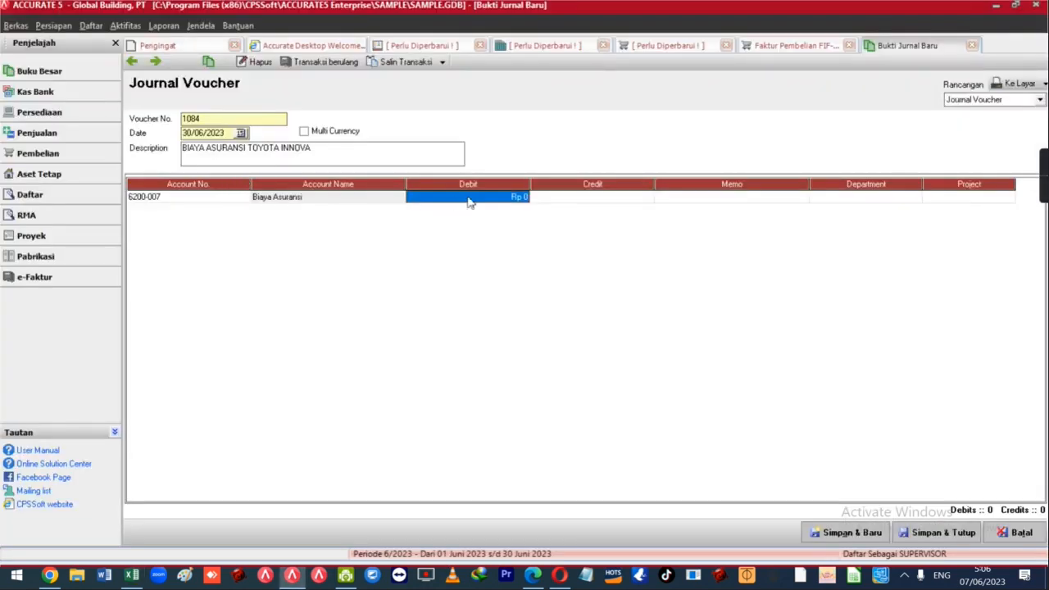
Debit Biaya Asuransi 100,000 and add Asuransi dibayar dimuka as the balancing second line.
text(100000)
key(Tab)
key(Return)
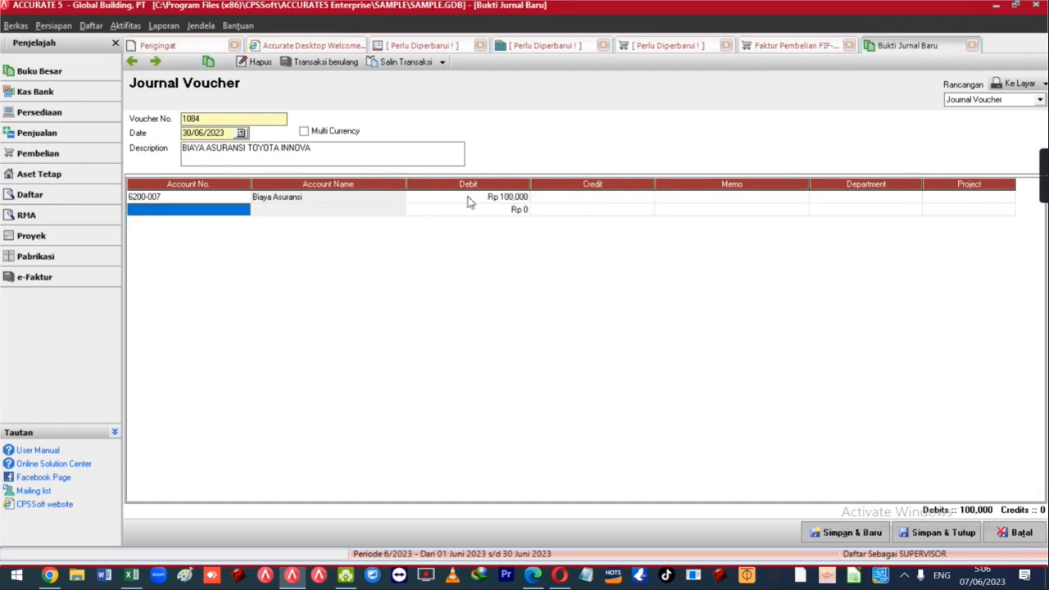
key(Return)
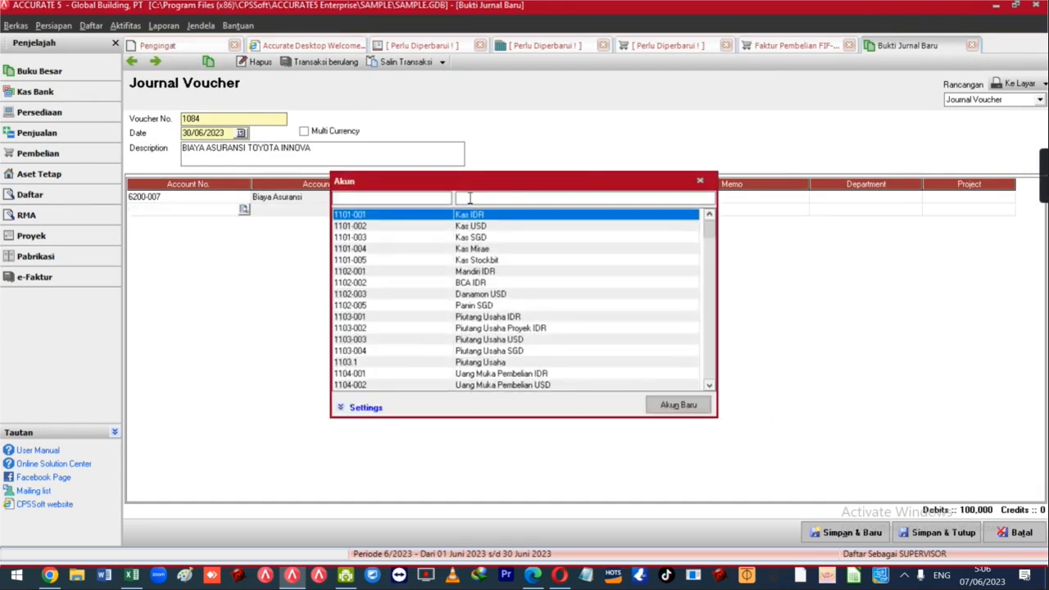
text(ASUR)
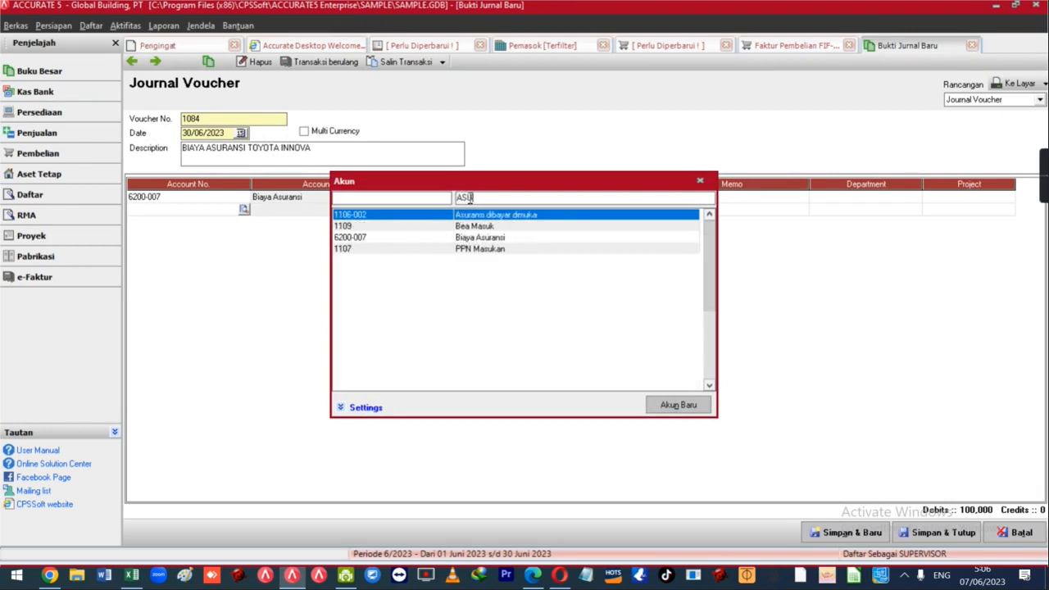
key(Return)
key(Return)
key(Return)
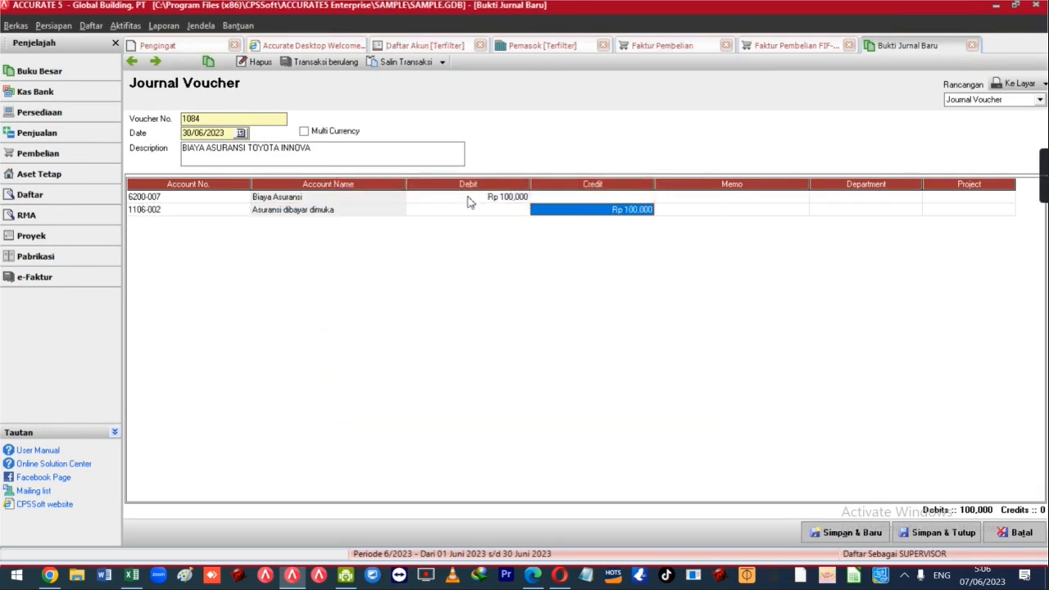
Append BULAN JUNI 2023 to the voucher description.
click(358, 156)
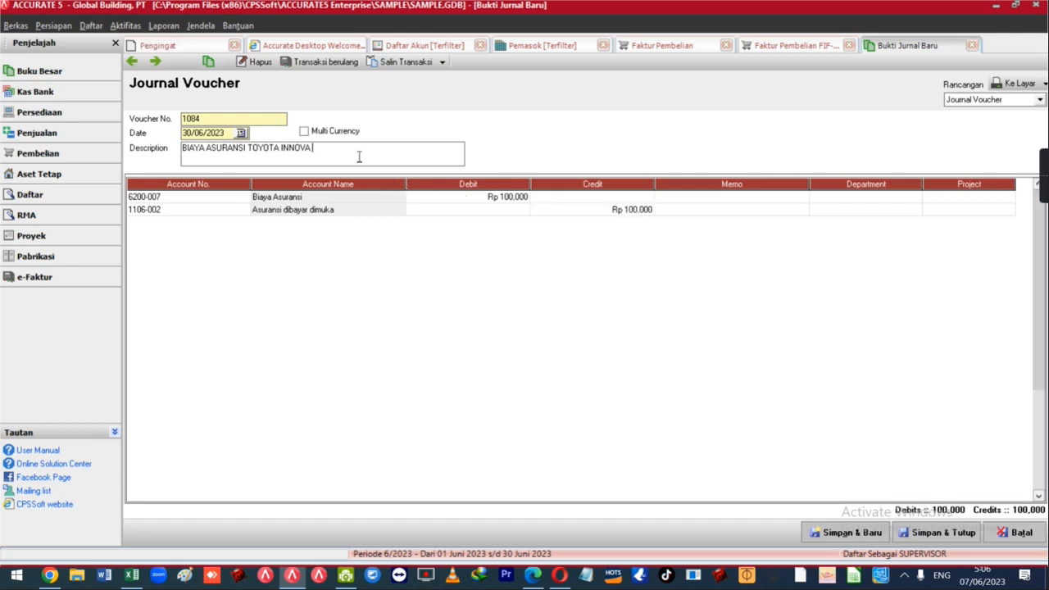
text(BU)
text(AN)
key(BackSpace)
key(BackSpace)
text(LAN JUNI 2203)
key(BackSpace)
key(BackSpace)
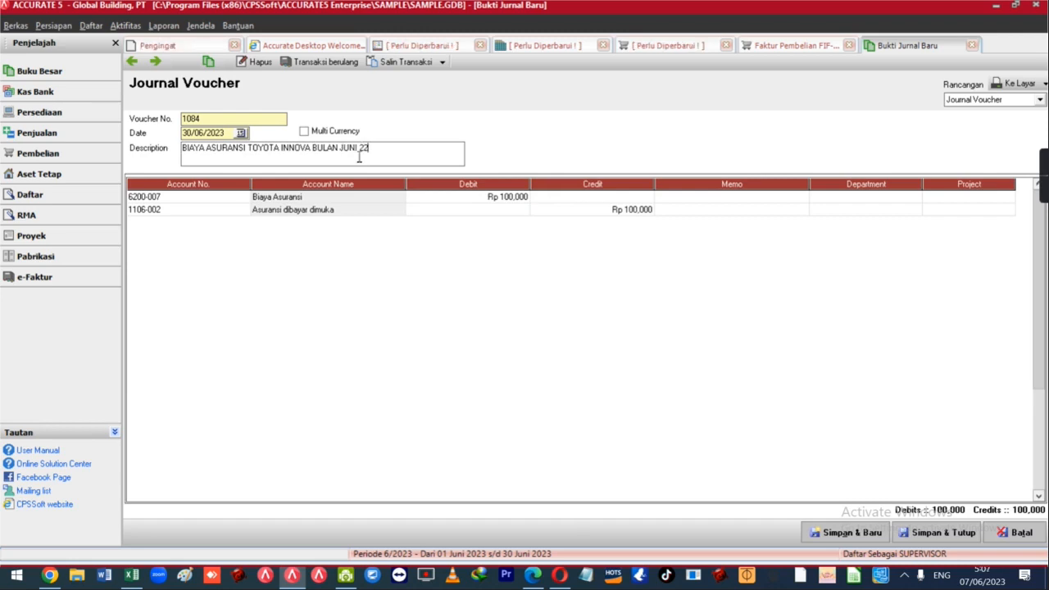
text(023)
key(Tab)
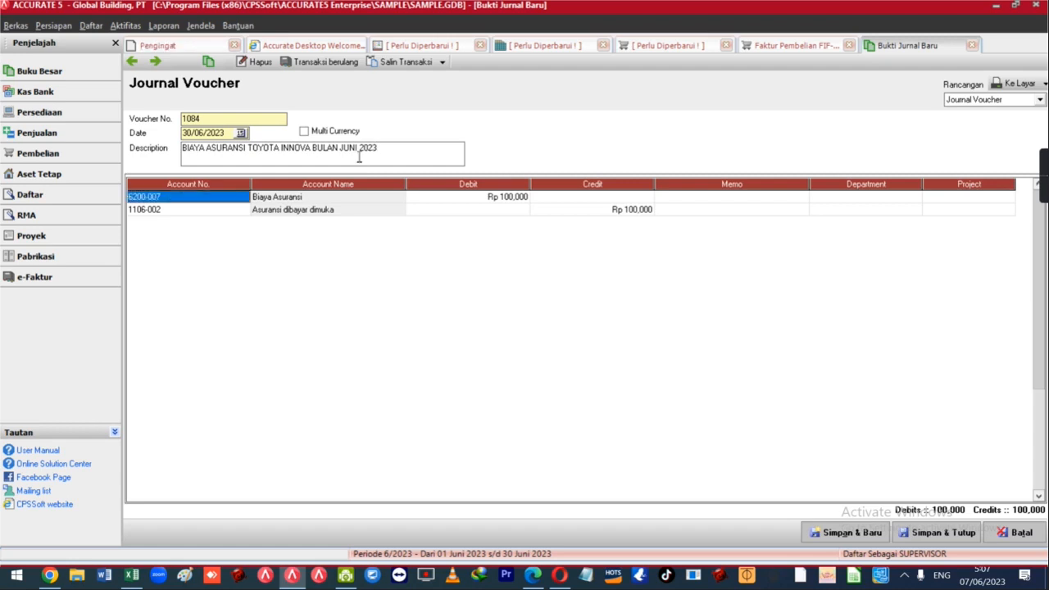
Copy the description into the memos of both journal lines.
drag(386, 150, 183, 164)
key(ctrl+c)
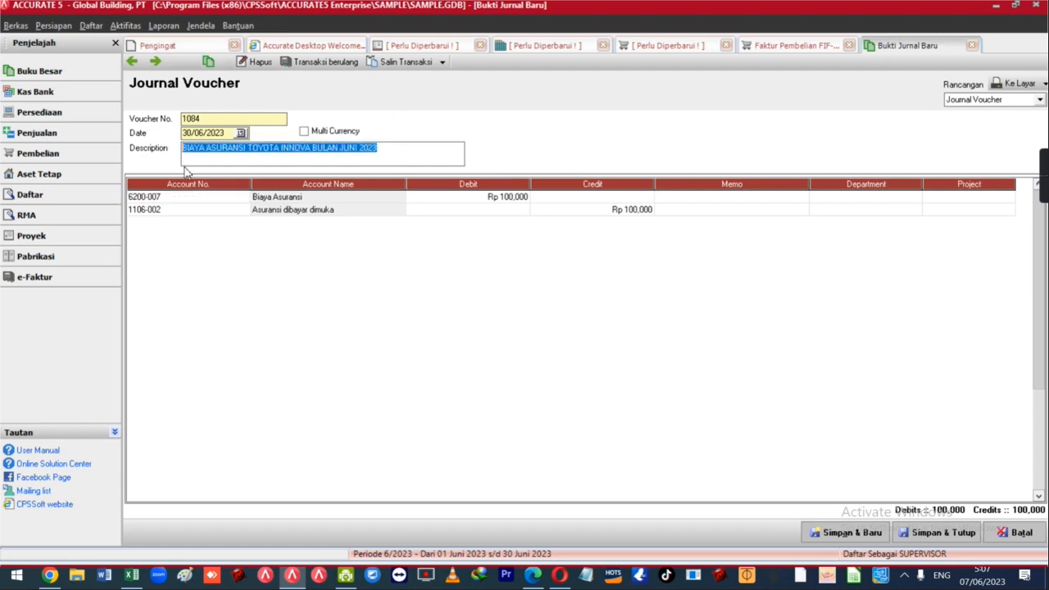
click(702, 208)
click(688, 206)
click(681, 199)
click(680, 199)
key(ctrl+v)
click(676, 211)
key(ctrl+v)
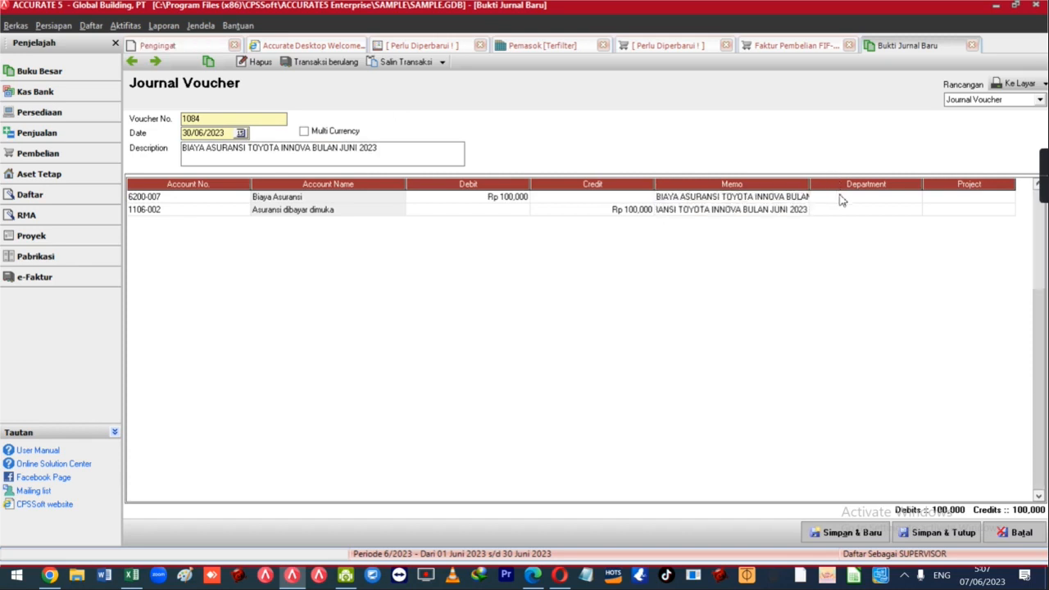
click(885, 198)
click(938, 210)
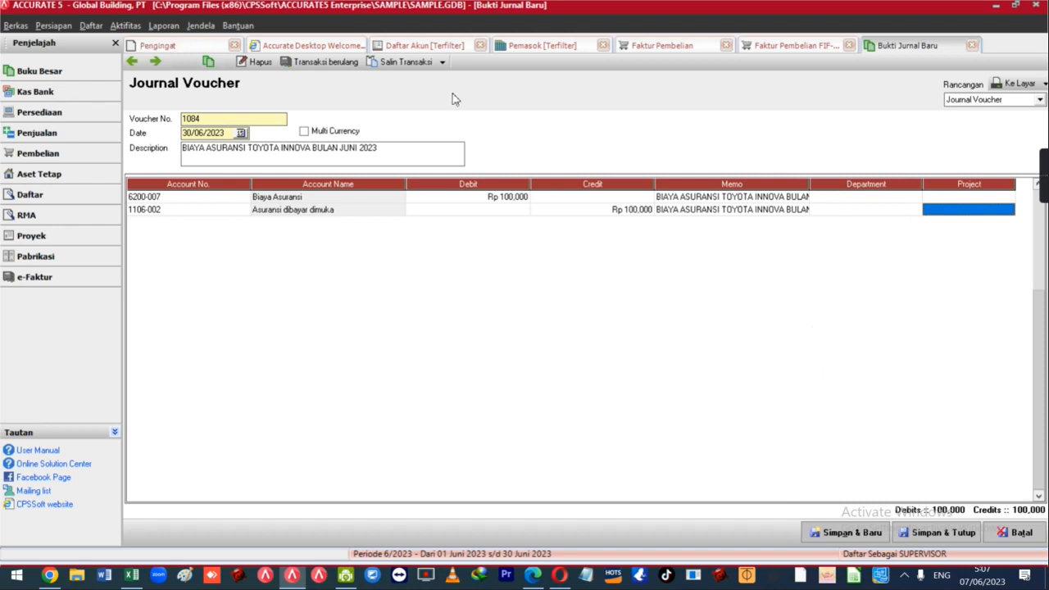
Save the voucher, accepting its renumbering to 1085.
click(442, 63)
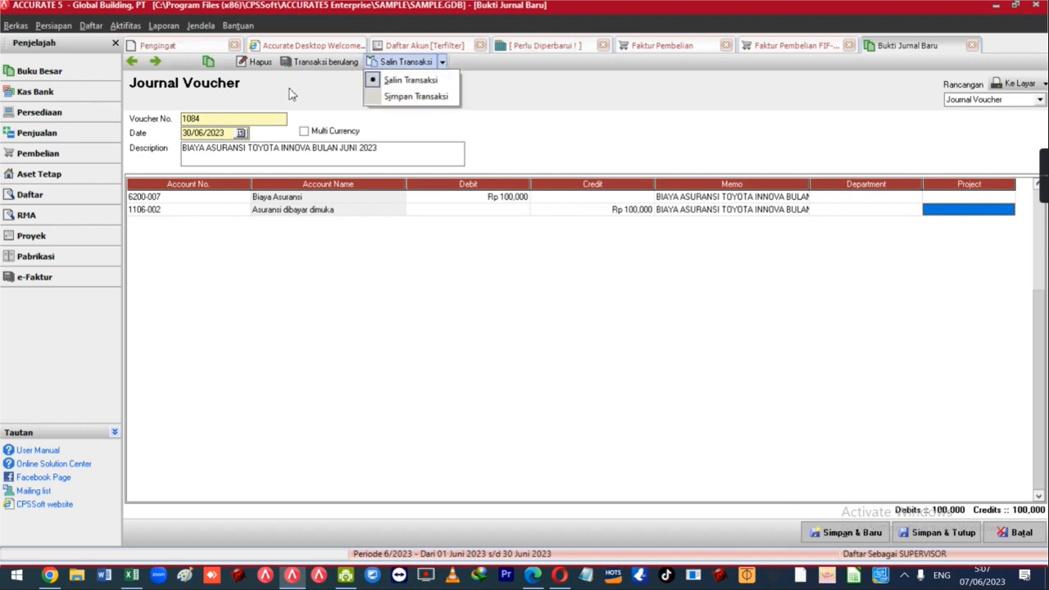
click(553, 111)
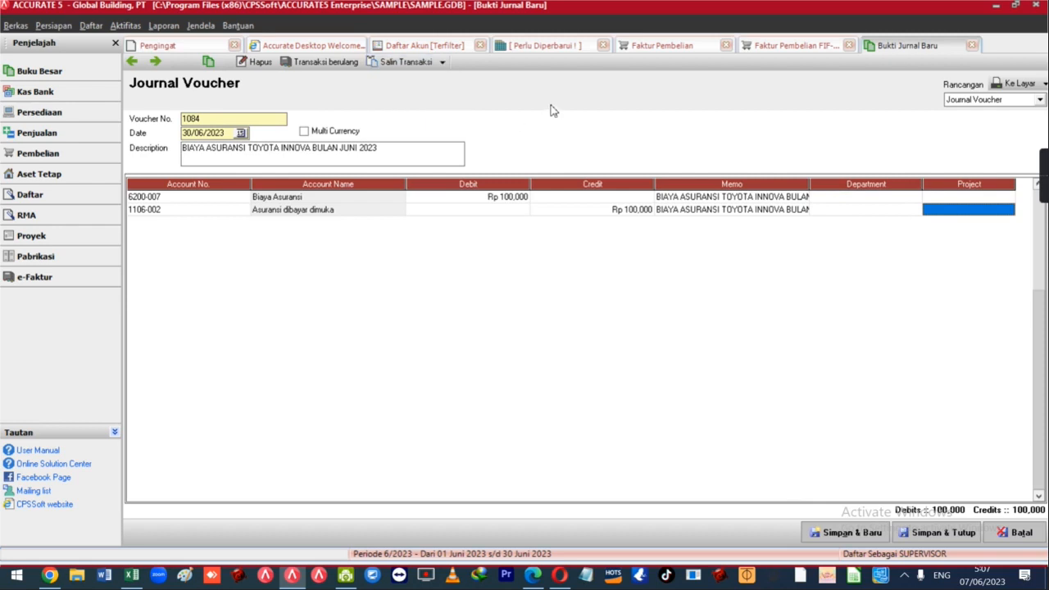
click(153, 64)
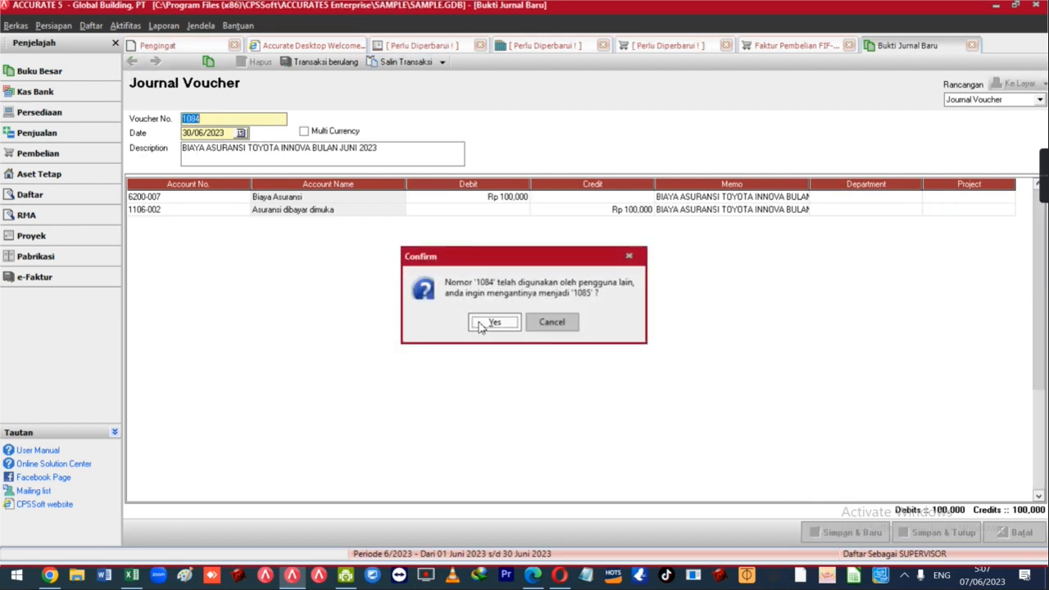
click(488, 322)
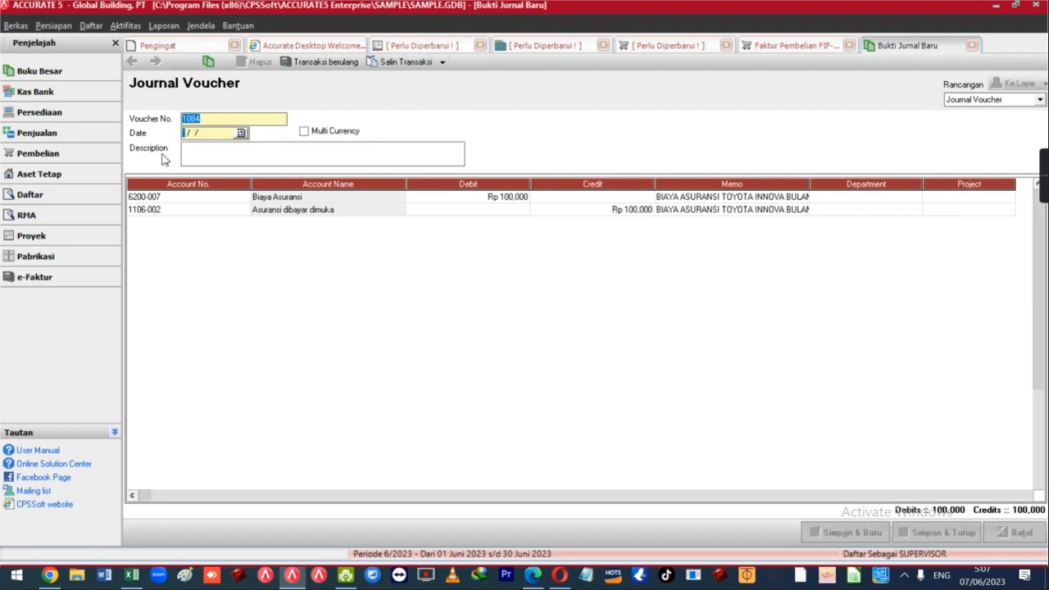
Make journal 1085 repeat 60 times with note BIAYA ASURANSI, automatic form numbering off.
click(310, 62)
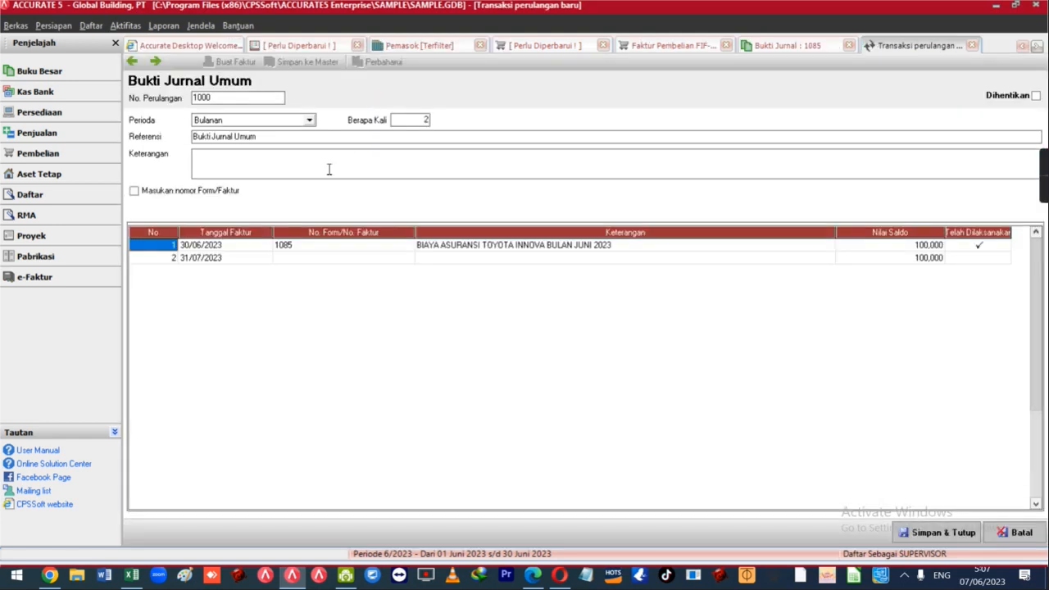
click(421, 122)
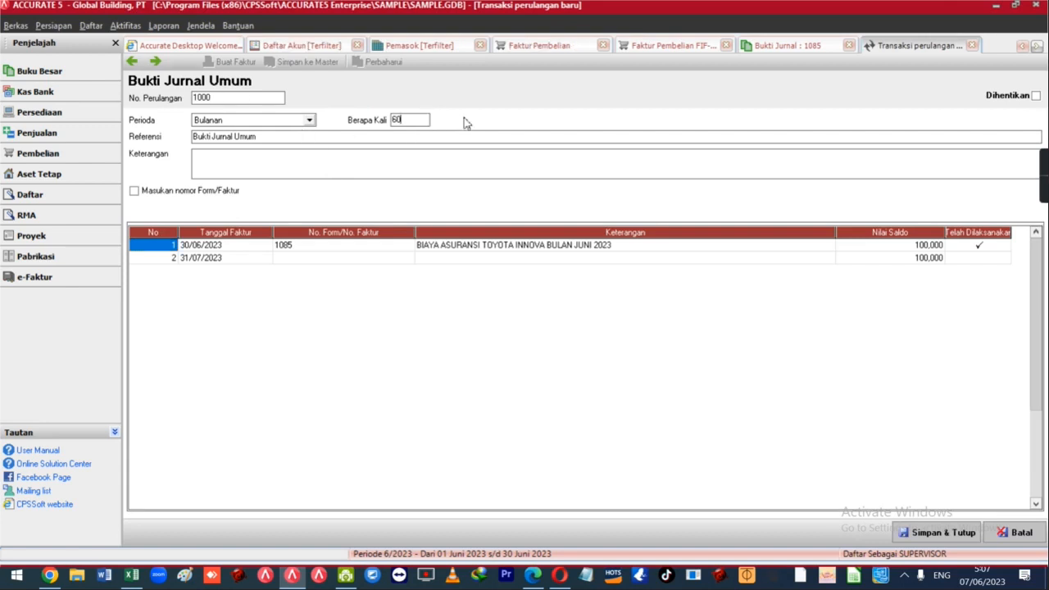
click(270, 174)
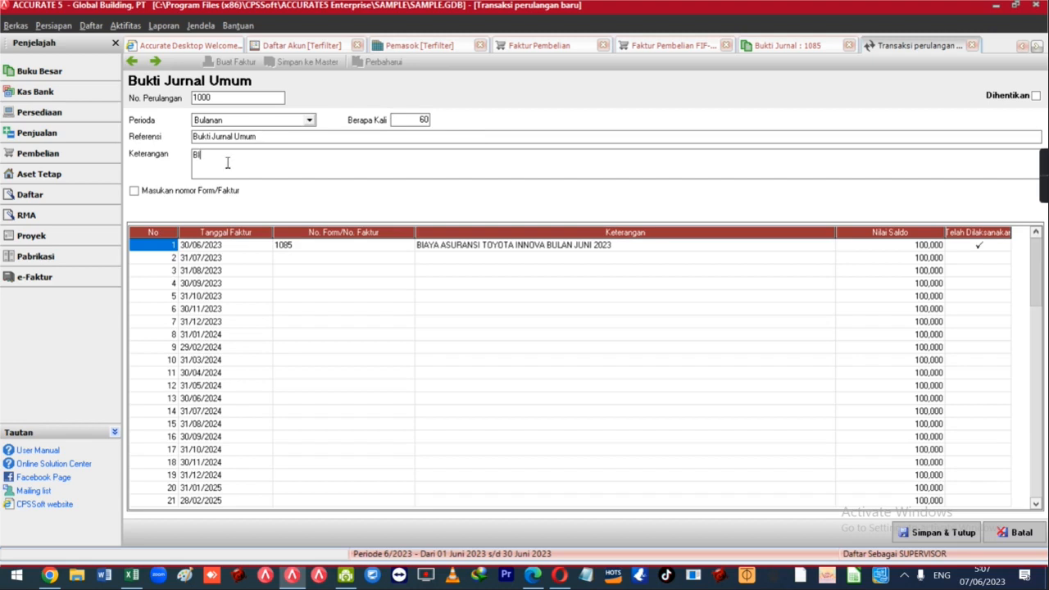
text(BIAYA ASURANSI)
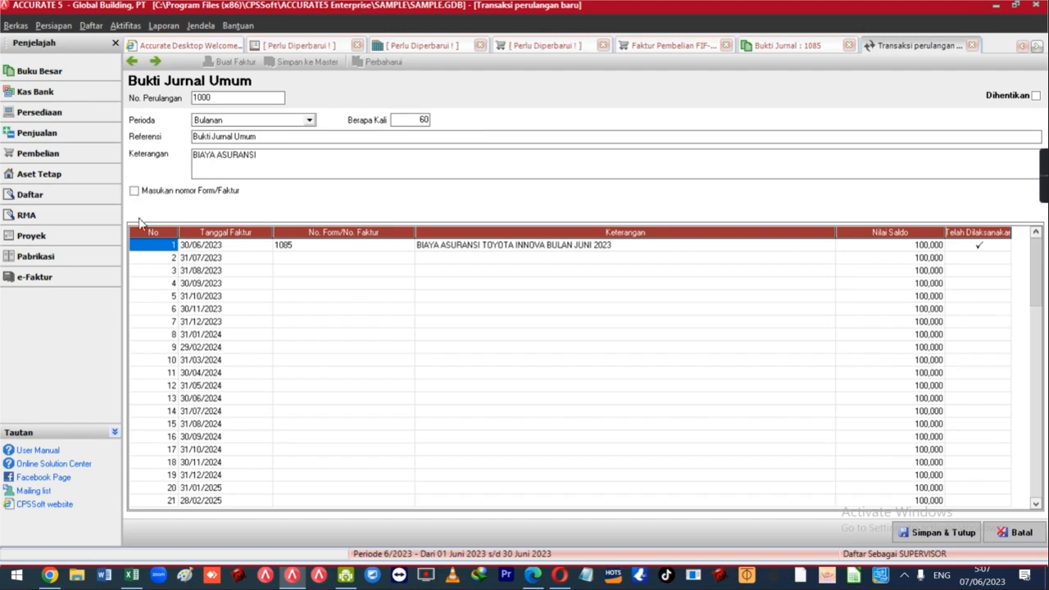
click(164, 190)
click(281, 156)
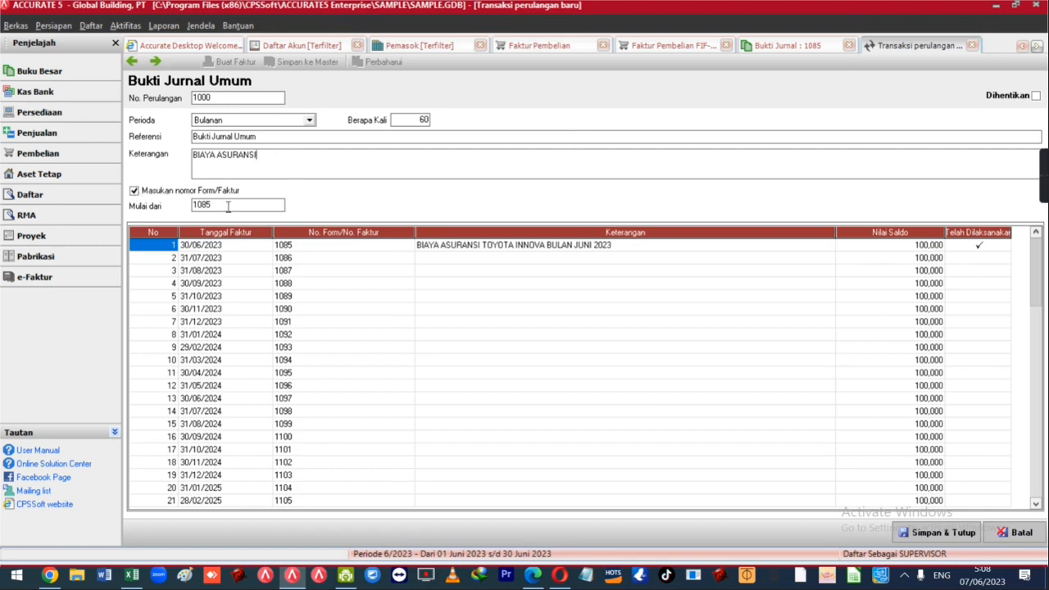
mouse_move(229, 207)
mouse_down()
mouse_move(172, 202)
mouse_move(222, 205)
mouse_up()
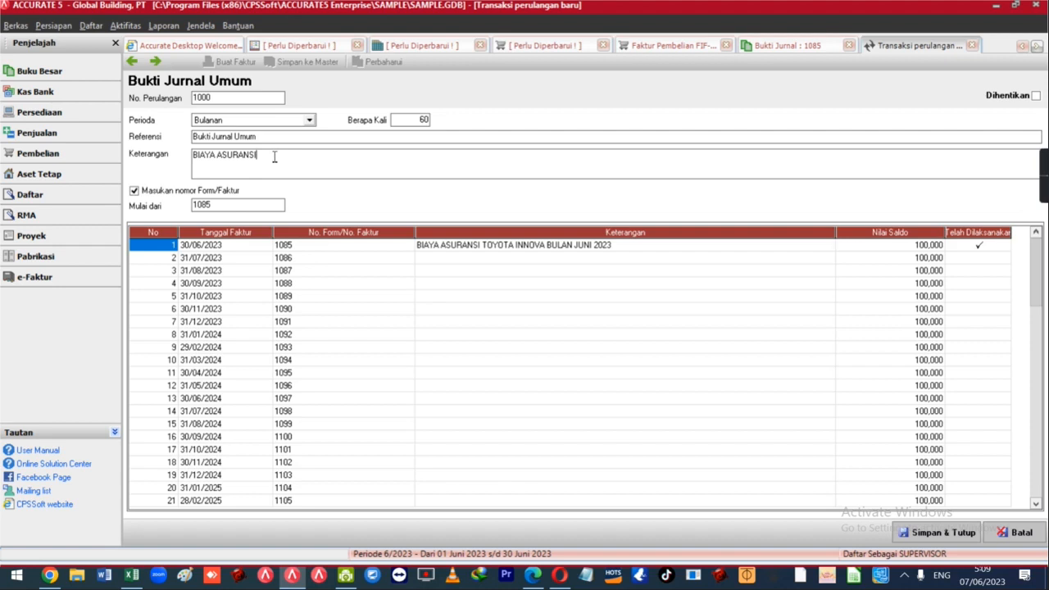
click(134, 191)
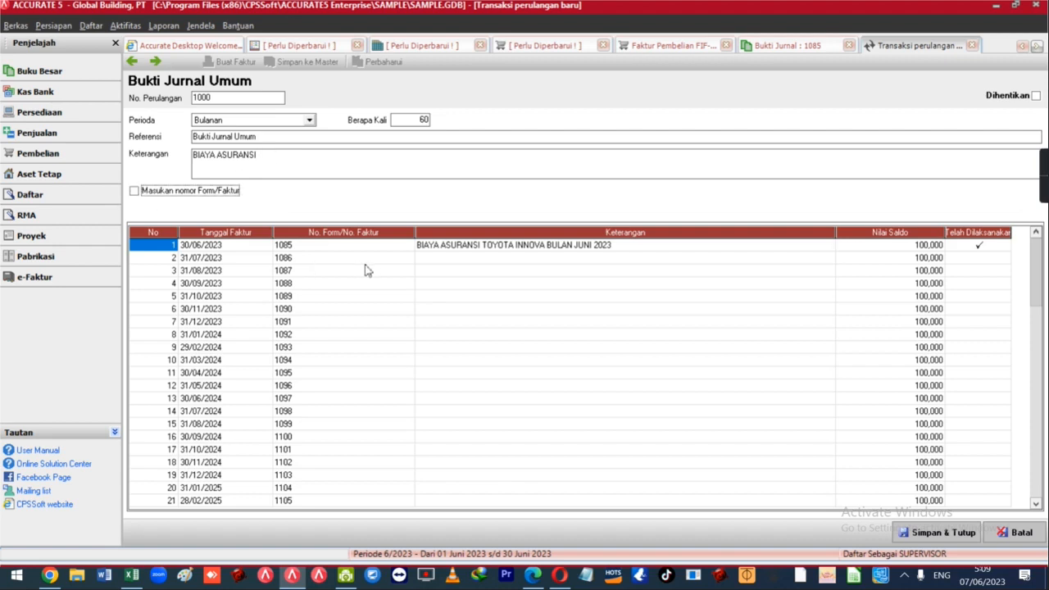
click(563, 260)
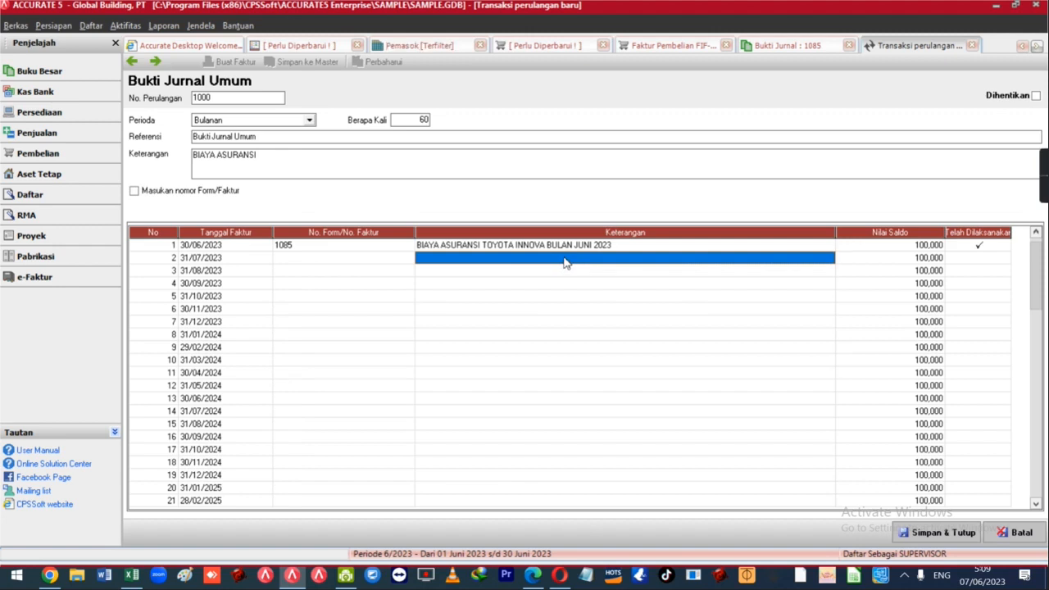
Copy the June description into the July 2023 row and change it to BIAYA ASURANSI TOYOTA INNOVA BULAN JULI 2023.
click(631, 247)
click(633, 247)
drag(633, 246, 409, 246)
key(ctrl+c)
click(463, 263)
key(ctrl+v)
key(BackSpace)
key(BackSpace)
text(LI)
key(Tab)
key(shift+Tab)
Check the July row in the schedule, then save recurring journal 1000 (Bulanan, 60 times) with Simpan & Tutup.
key(Left)
key(Left)
key(Left)
key(Up)
key(Right)
key(Down)
key(Right)
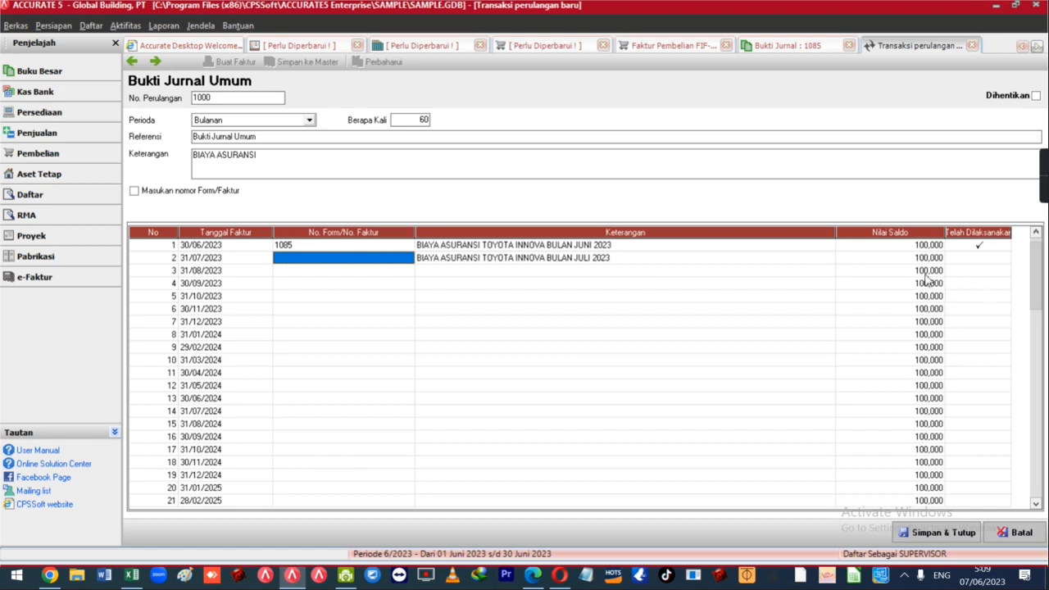
click(560, 261)
click(558, 272)
click(557, 261)
right_click(556, 261)
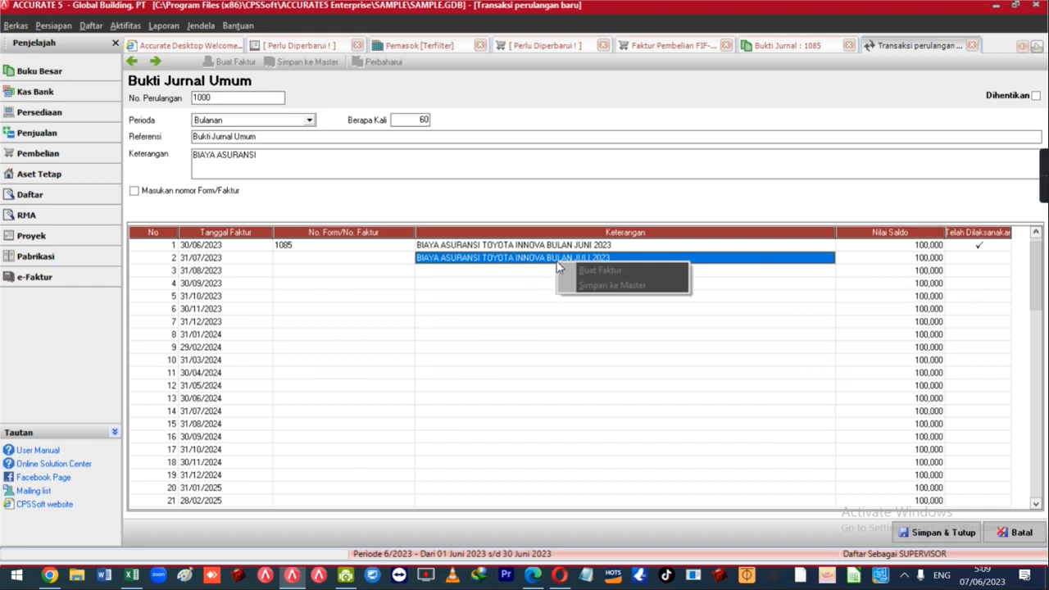
click(529, 282)
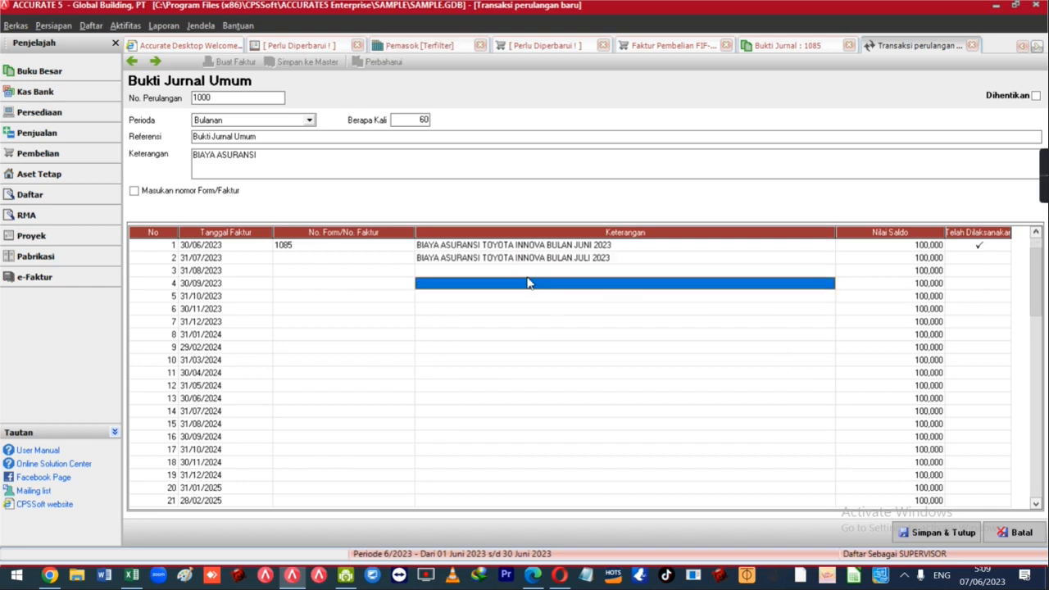
click(912, 533)
From Daftar > Transaksi berulang, open recurring entry 1000 and generate the July 2023 journal with Buat Faktur.
click(91, 26)
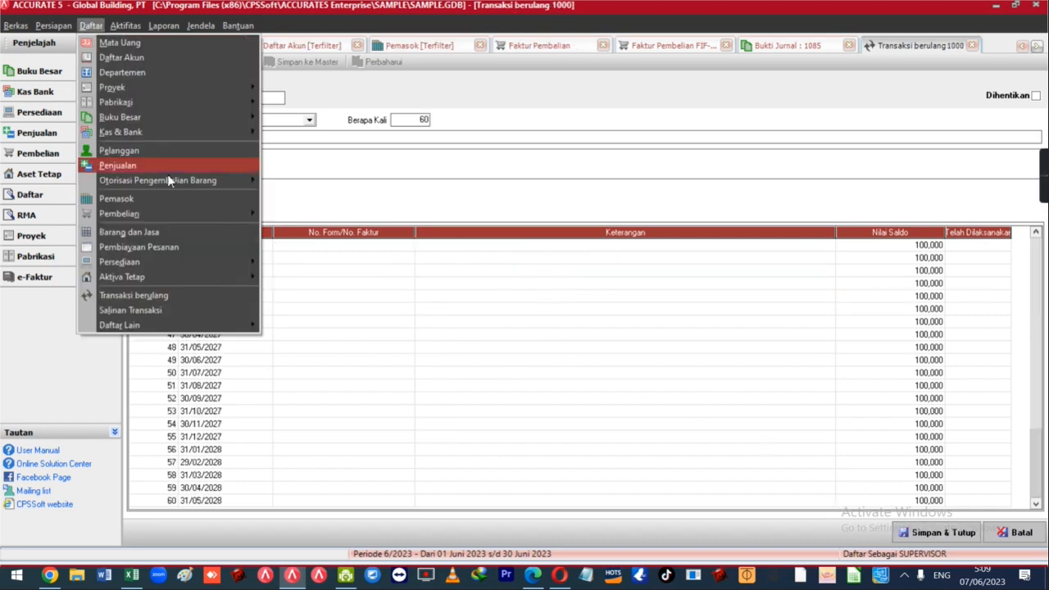
click(191, 296)
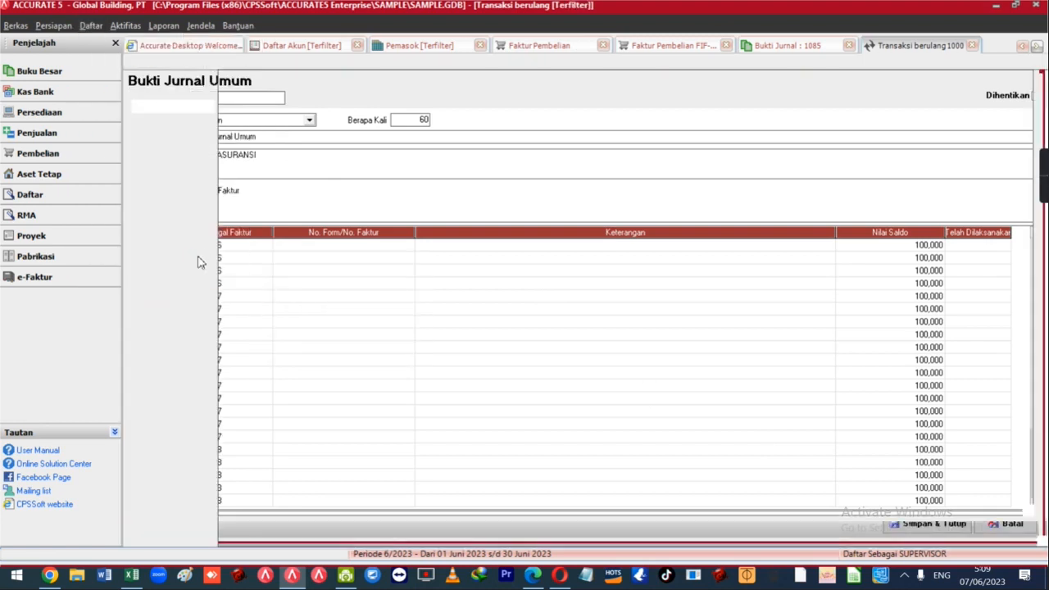
double_click(328, 87)
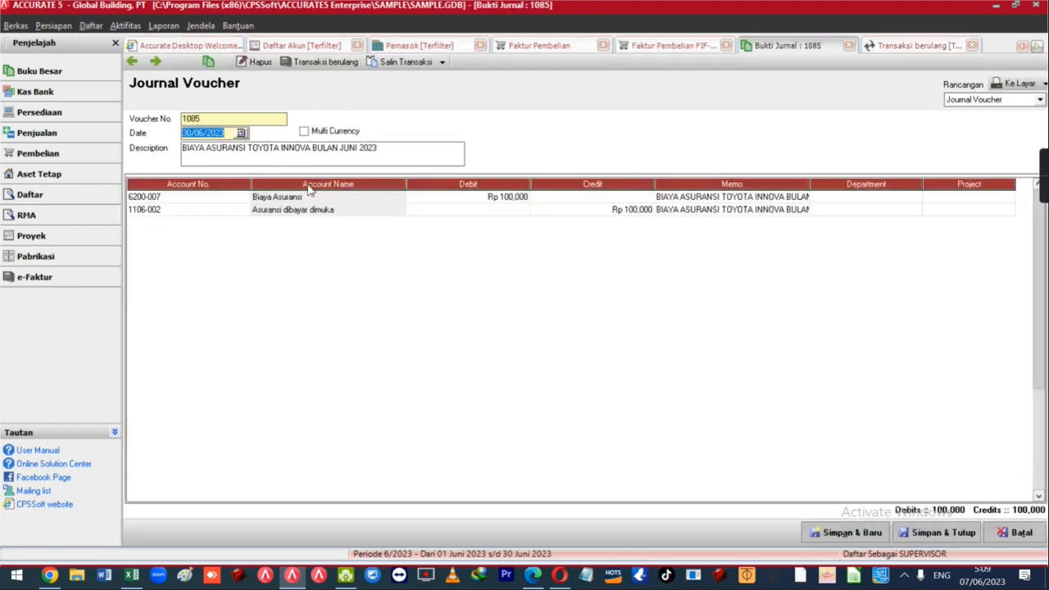
click(849, 46)
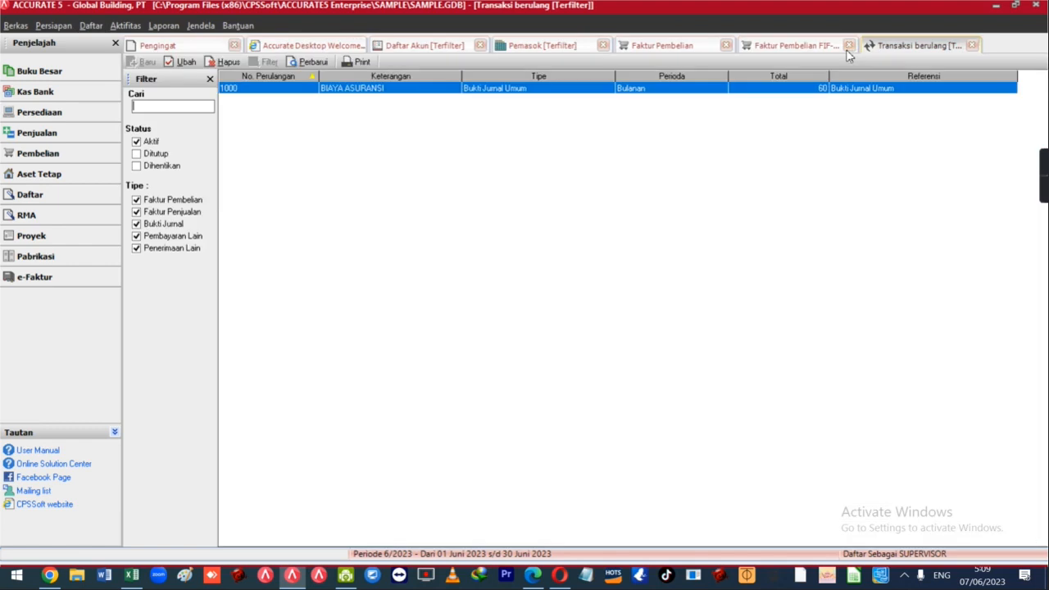
double_click(377, 93)
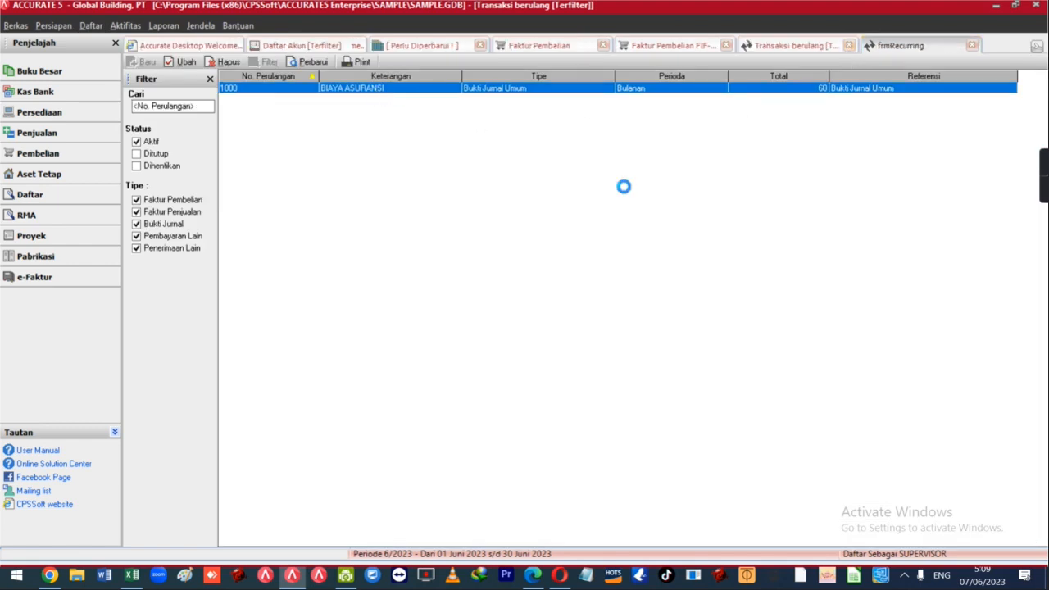
click(691, 259)
right_click(692, 260)
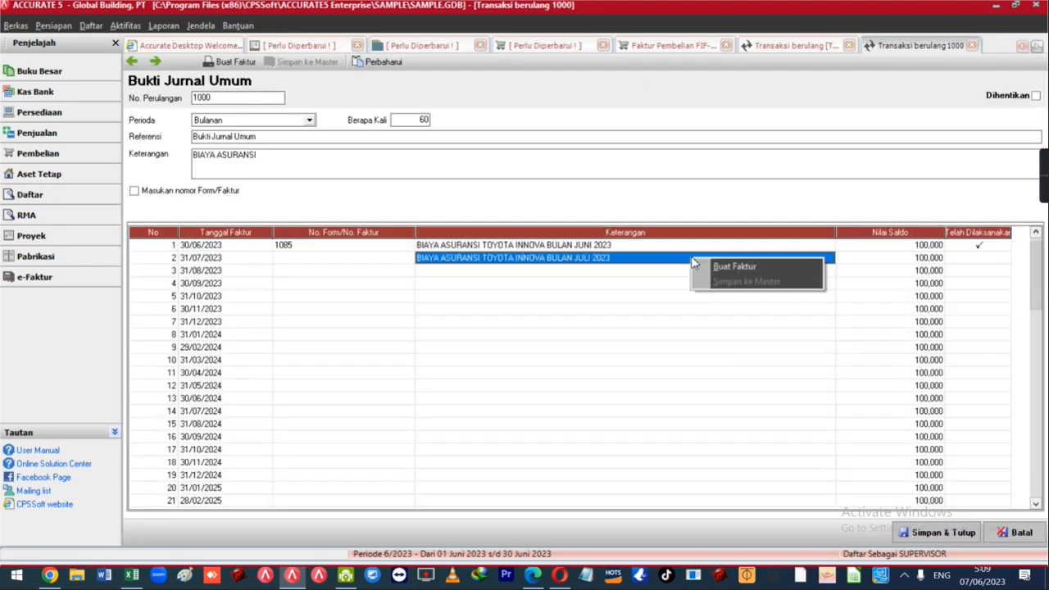
click(710, 267)
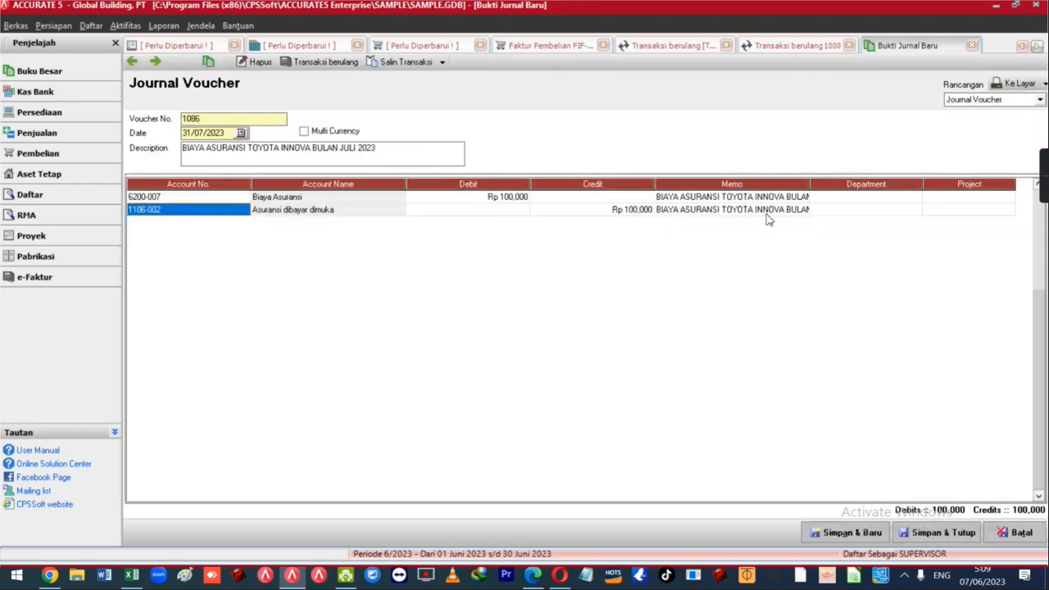
Replace both JUNI line memos with the JULI 2023 text, check the 07/2023 date, and save journal 1086.
drag(808, 184, 881, 190)
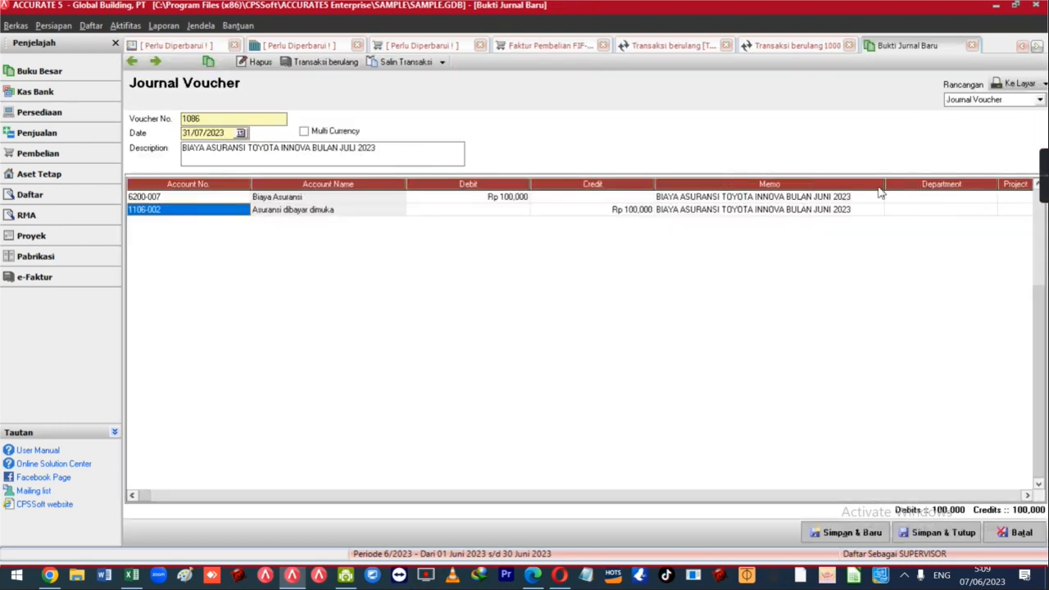
click(825, 198)
drag(379, 151, 187, 148)
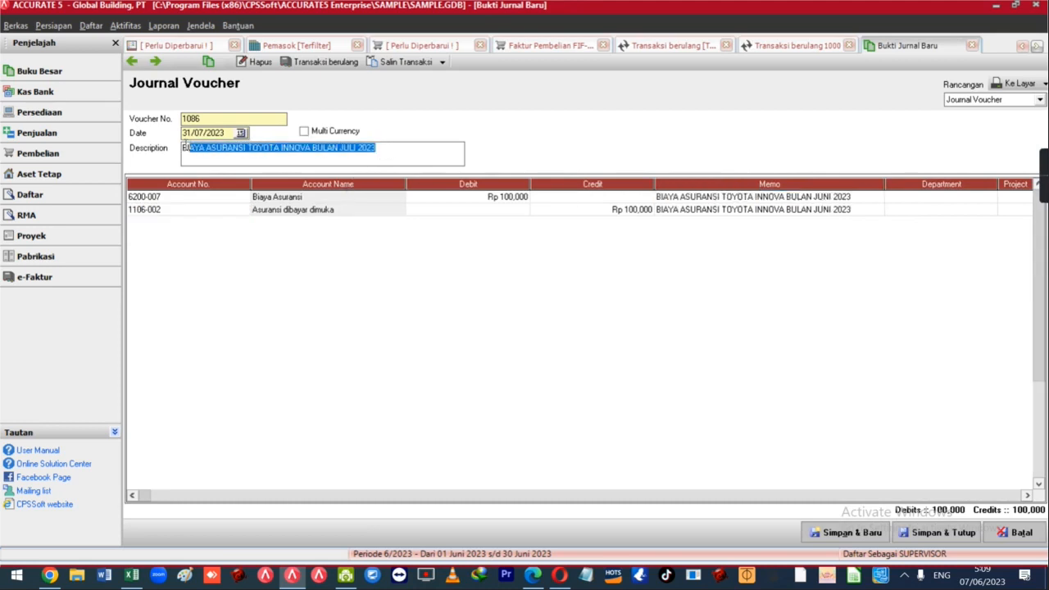
click(702, 197)
click(702, 196)
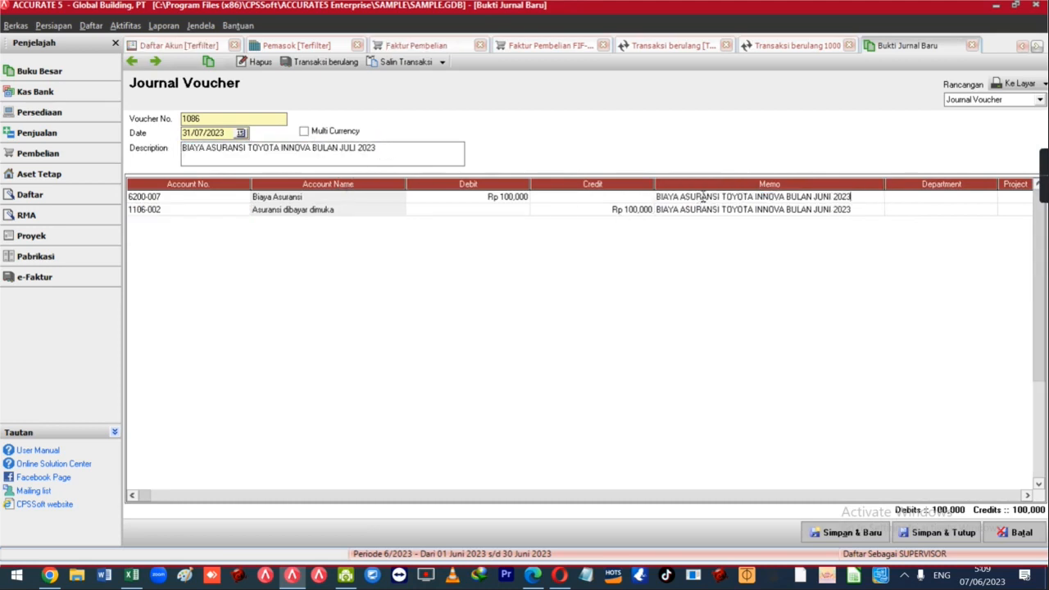
drag(857, 197, 641, 199)
text(BIAYA ASURANSI TOYOTA INNOVA BULAN JULI 2023)
click(691, 211)
click(709, 213)
drag(857, 212, 635, 212)
text(BIAYA ASURANSI TOYOTA INNOVA BULAN JULI 2023)
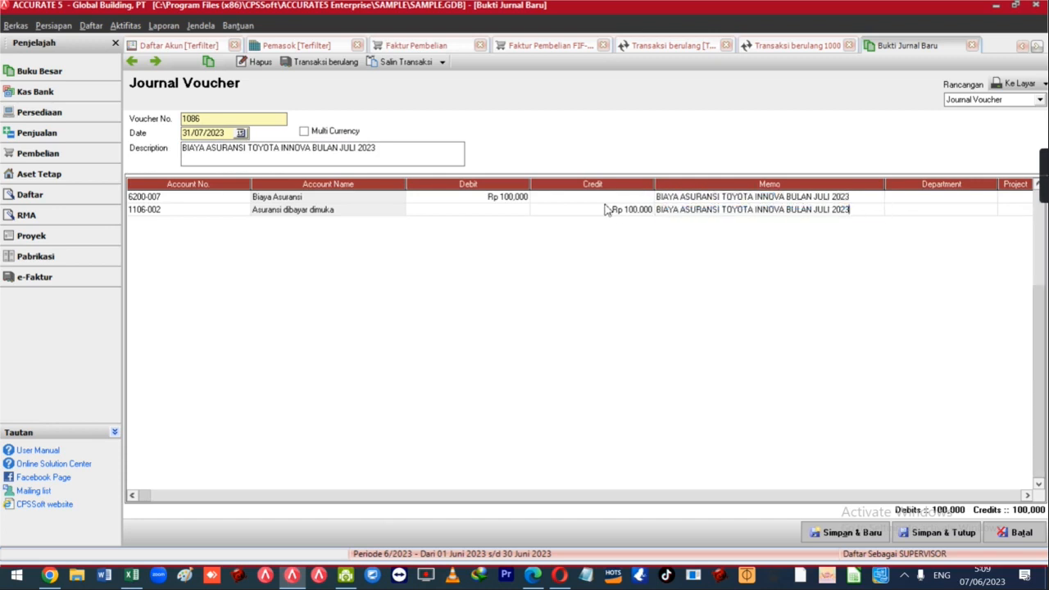
click(596, 199)
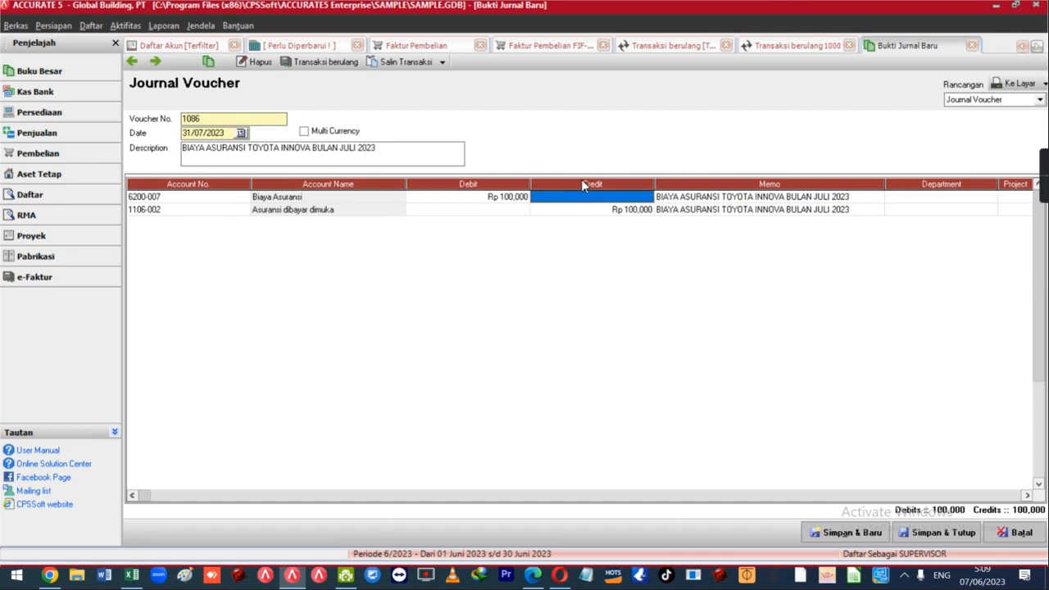
drag(228, 133, 181, 139)
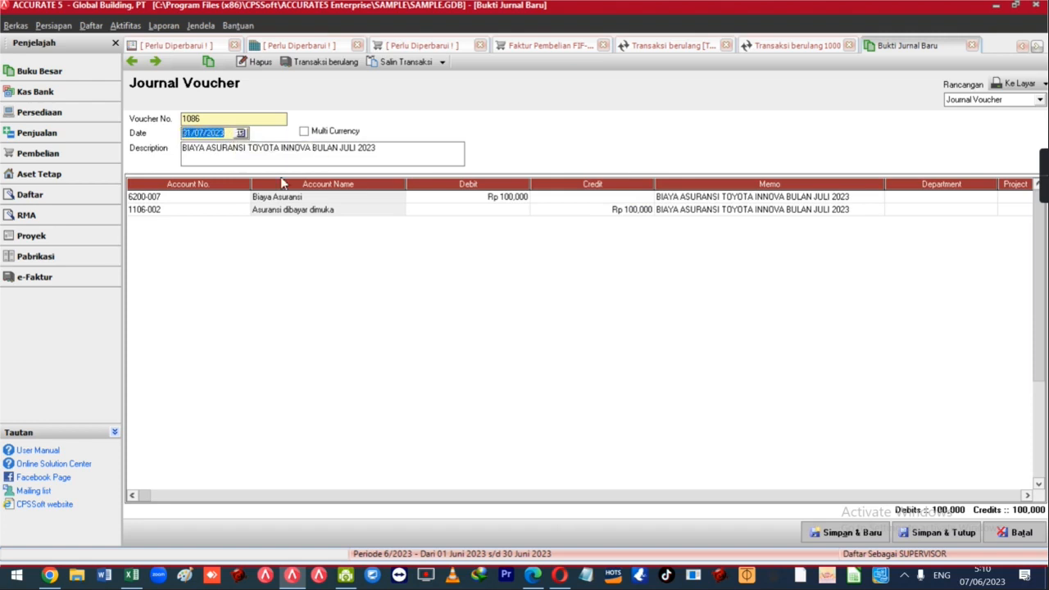
click(940, 533)
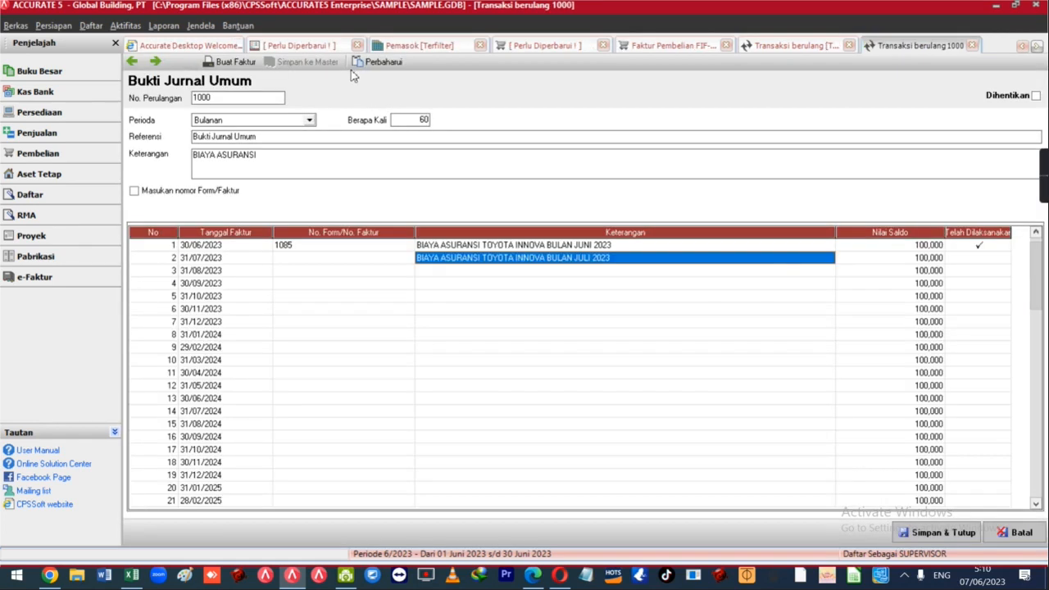
Refresh recurring journal 1000 with Perbaharui, review the July 2023 row and later occurrences, then close with Batal.
click(380, 62)
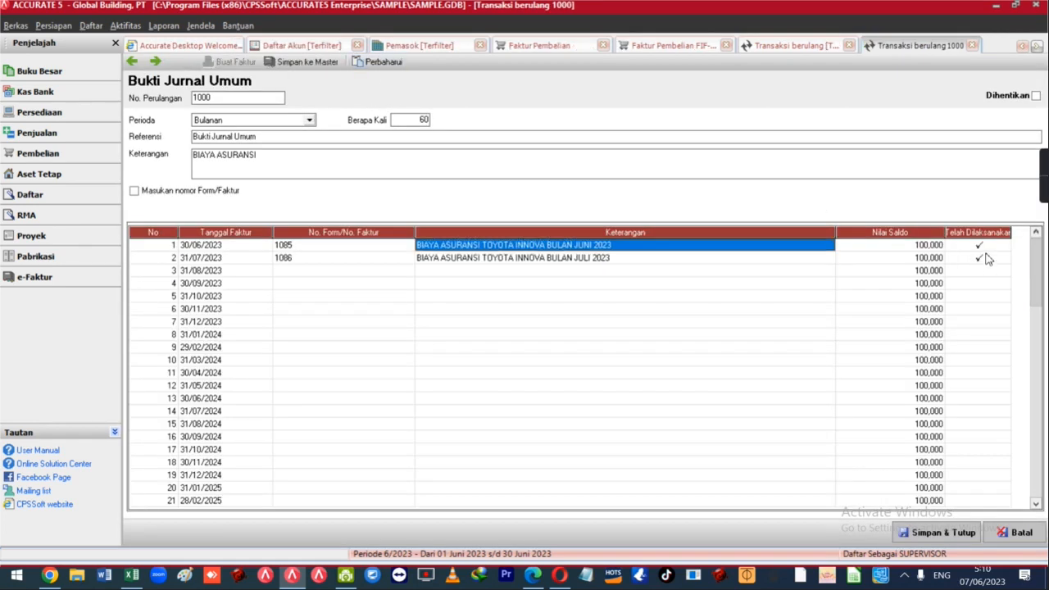
click(614, 272)
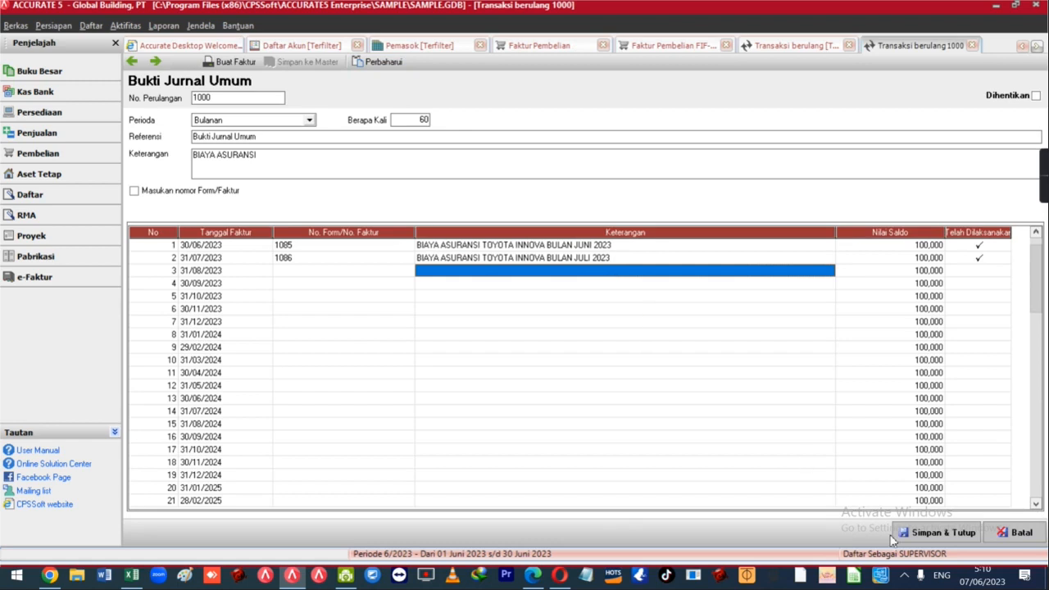
click(630, 424)
scroll(631, 432, down, 12)
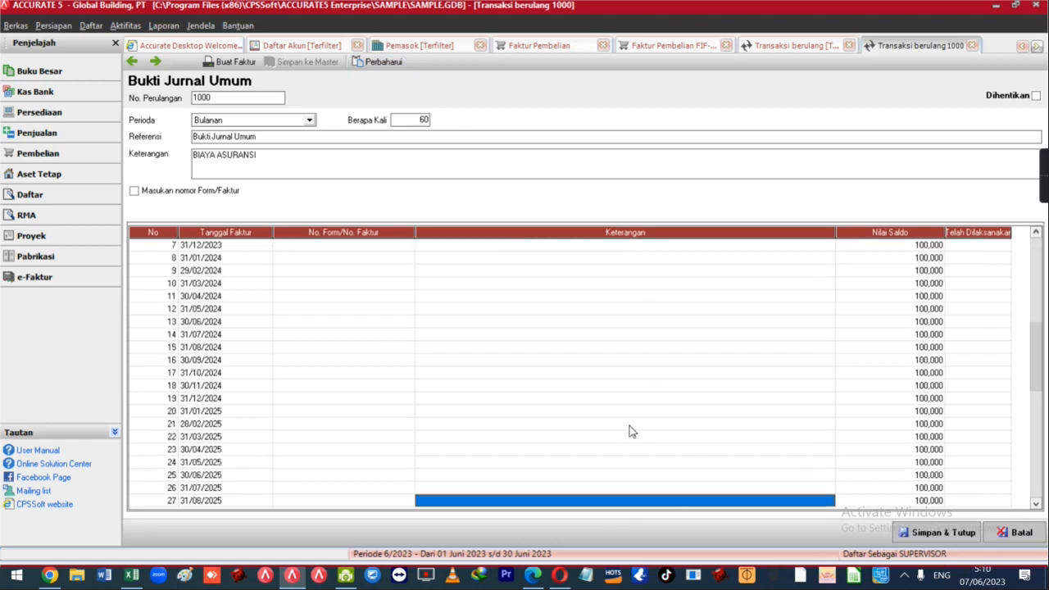
scroll(630, 431, down, 11)
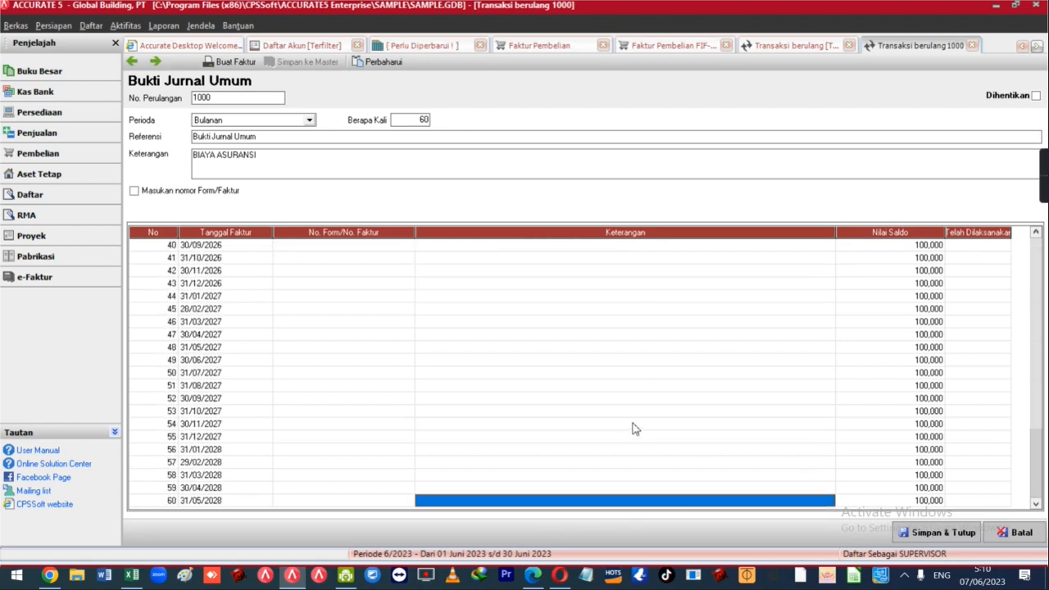
scroll(537, 462, up, 14)
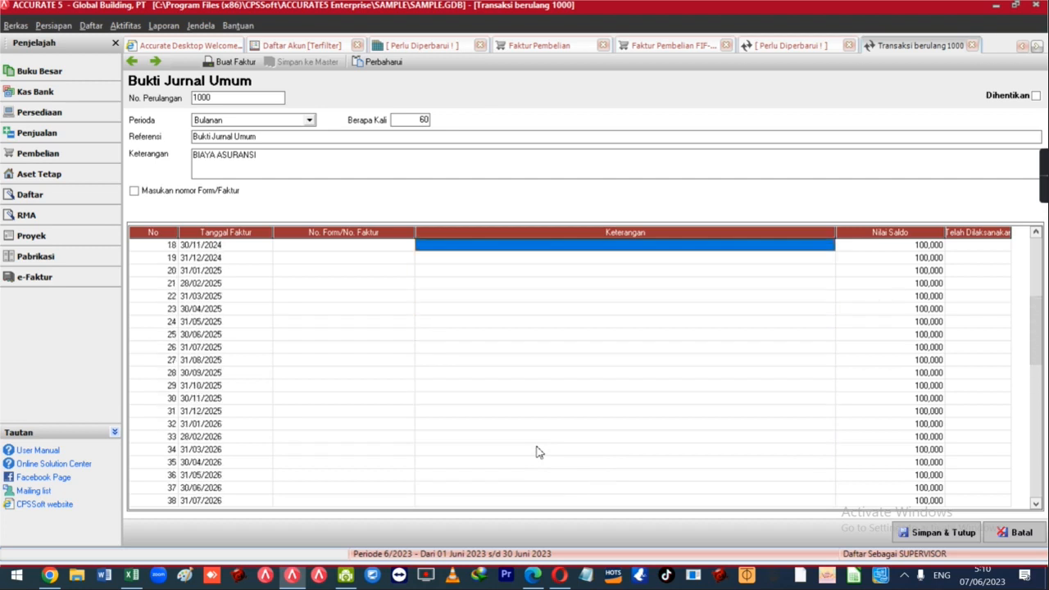
scroll(536, 451, up, 11)
click(574, 335)
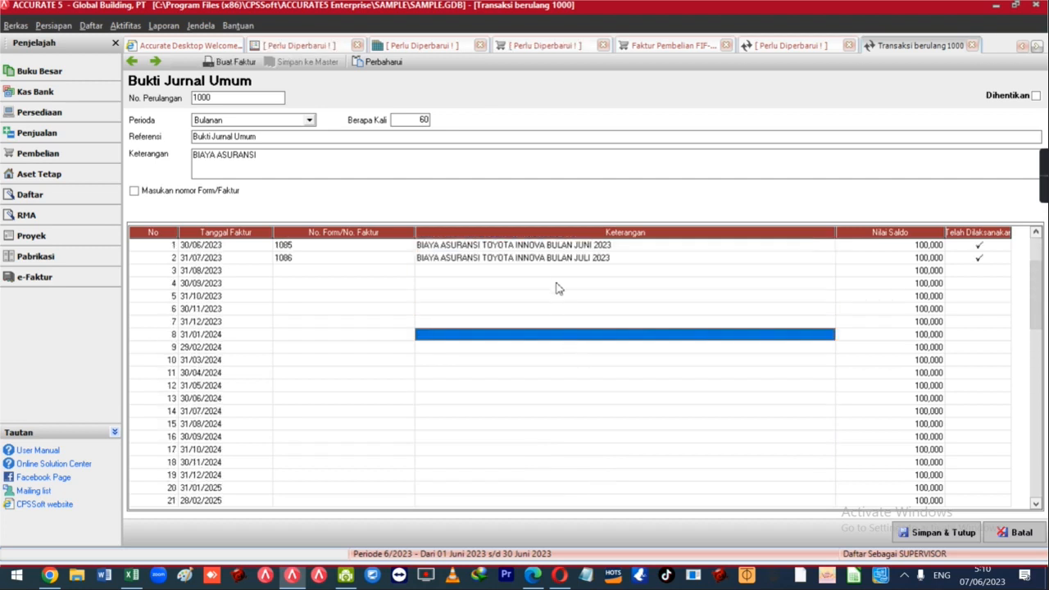
click(557, 271)
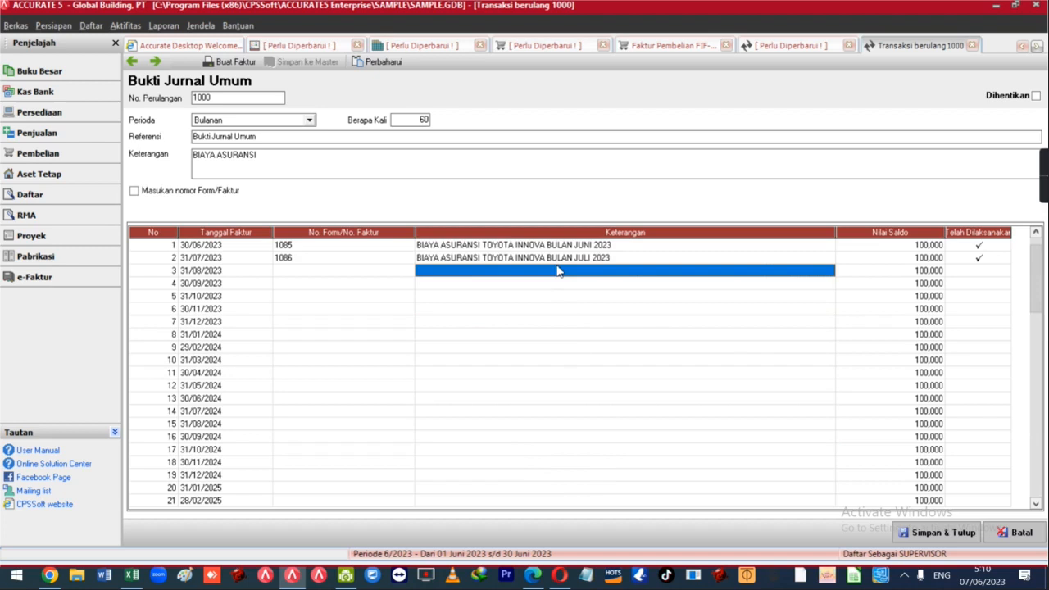
click(1014, 532)
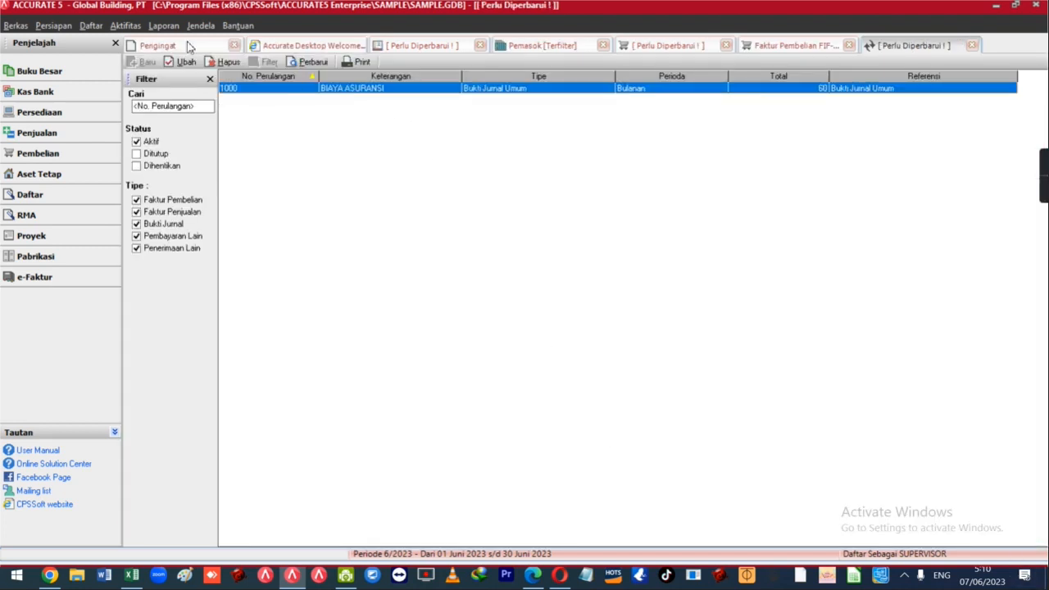
Start a new purchase payment to LEASING FIF paying 4,000,000 on invoice FIF-001.
click(124, 26)
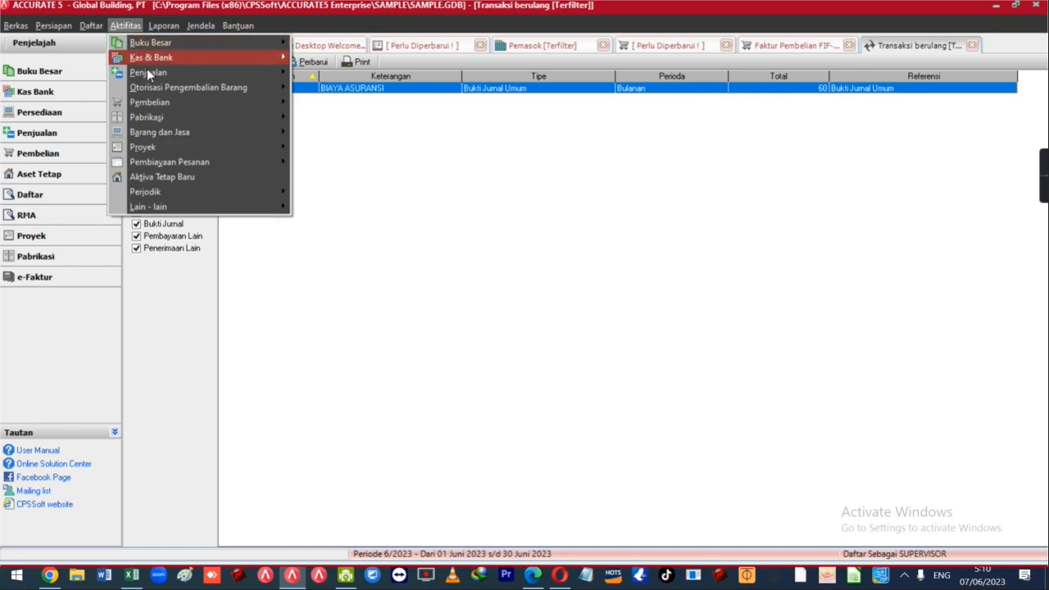
mouse_move(175, 102)
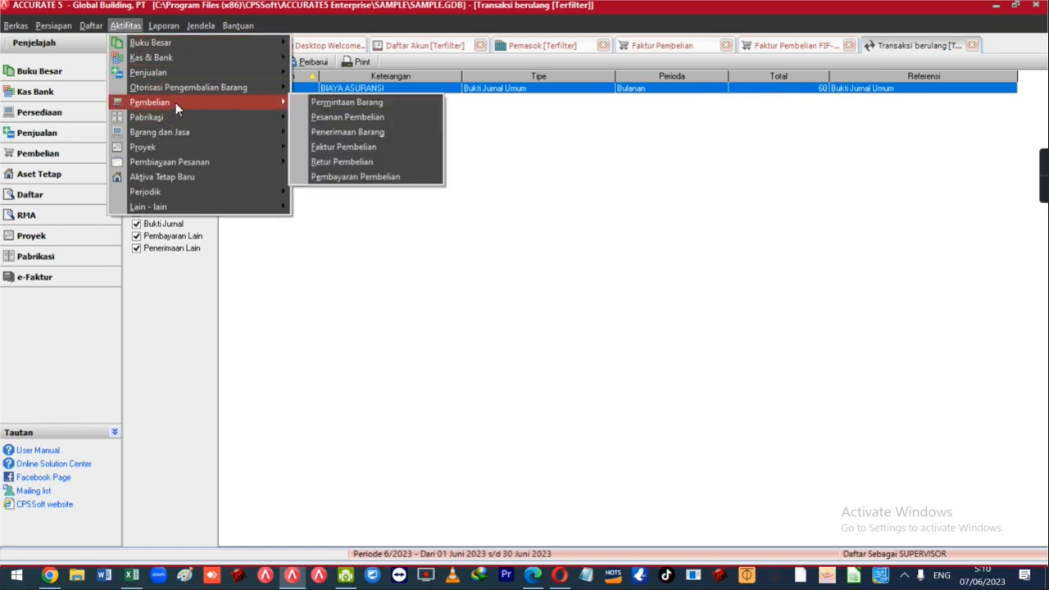
click(351, 176)
click(257, 112)
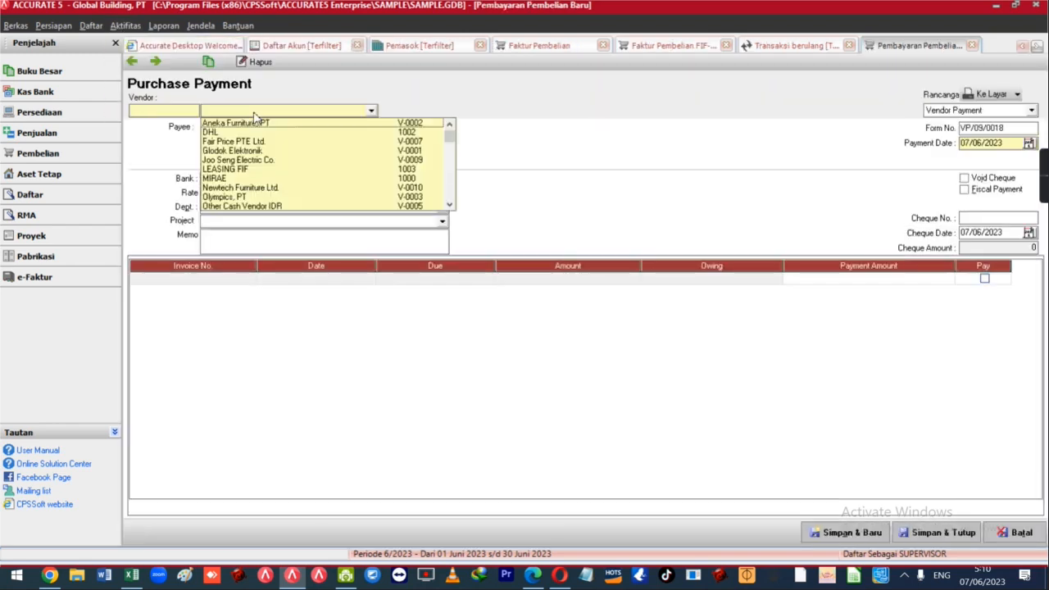
click(230, 172)
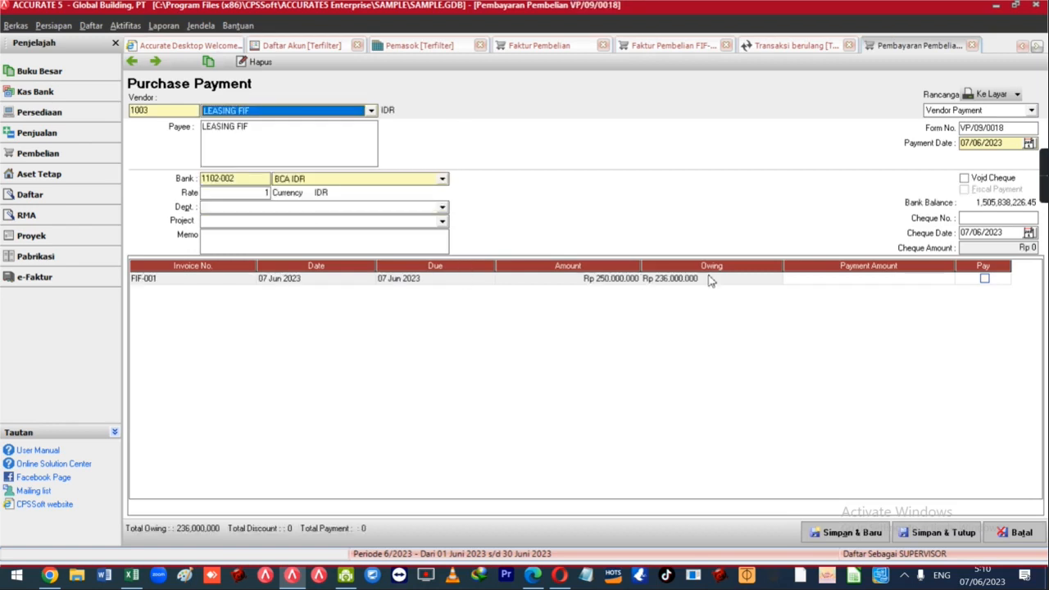
click(822, 284)
text(4)
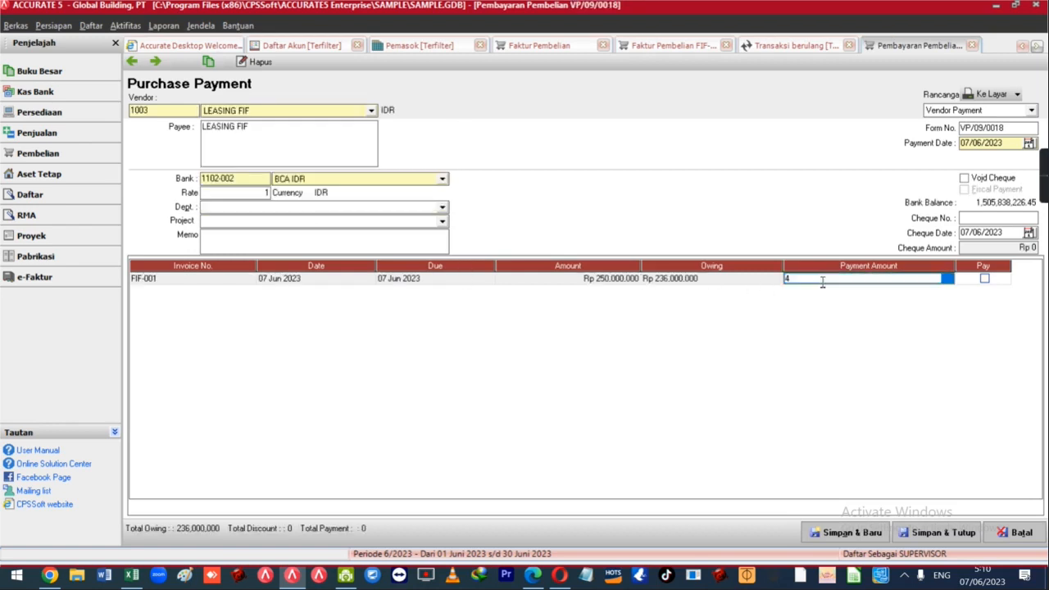
text(,000,000)
key(Tab)
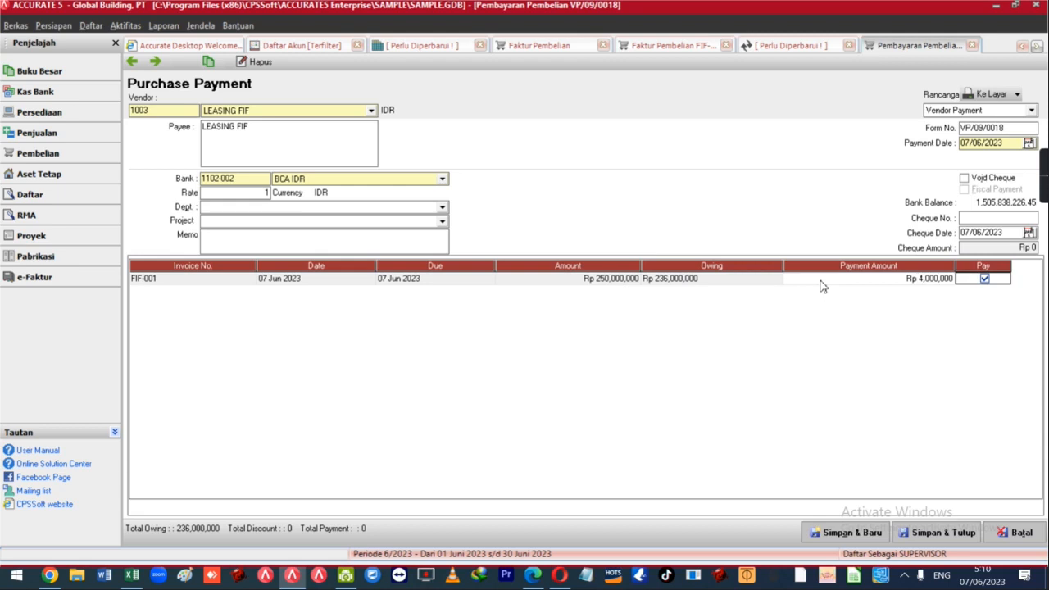
Add a -1,000,000 discount on FIF-001 booked to Biaya Bunga Pinjaman Lainnya and update the totals.
click(821, 280)
right_click(822, 278)
click(852, 282)
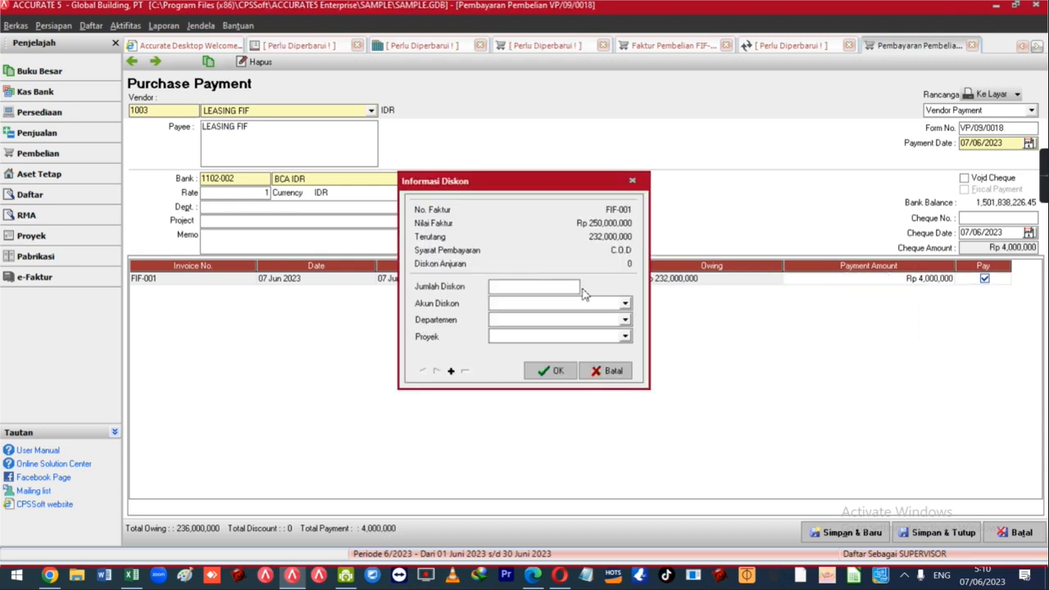
text(-1,000,000)
key(Tab)
text(Biaya B)
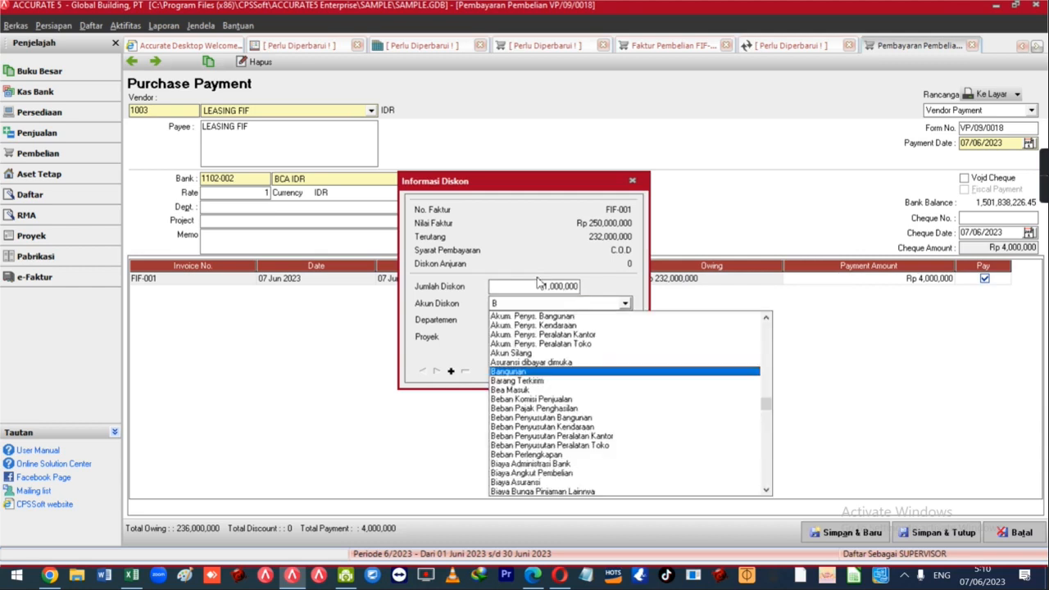
key(Return)
key(Return)
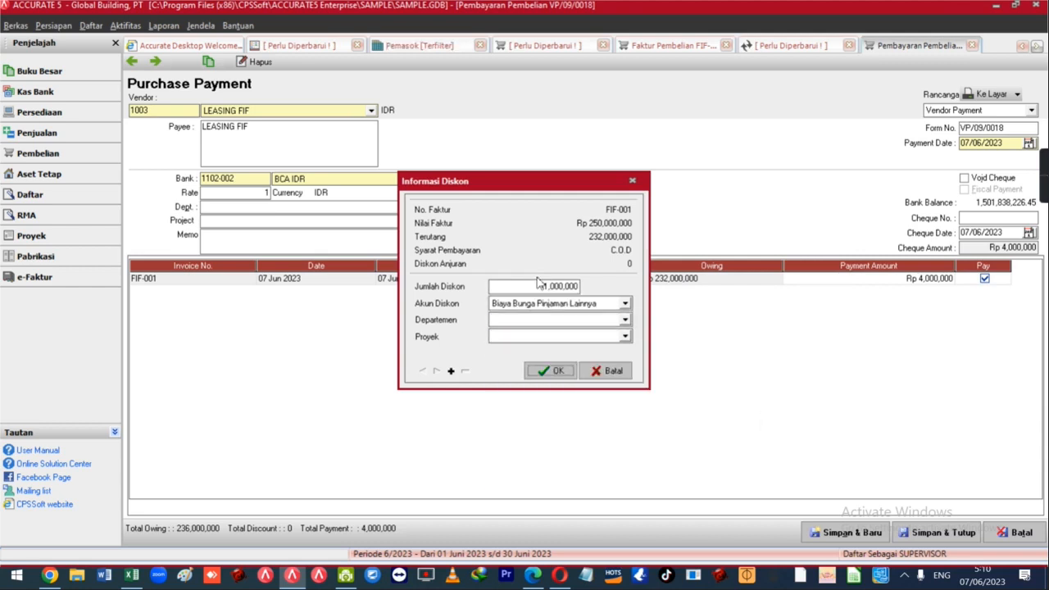
key(Return)
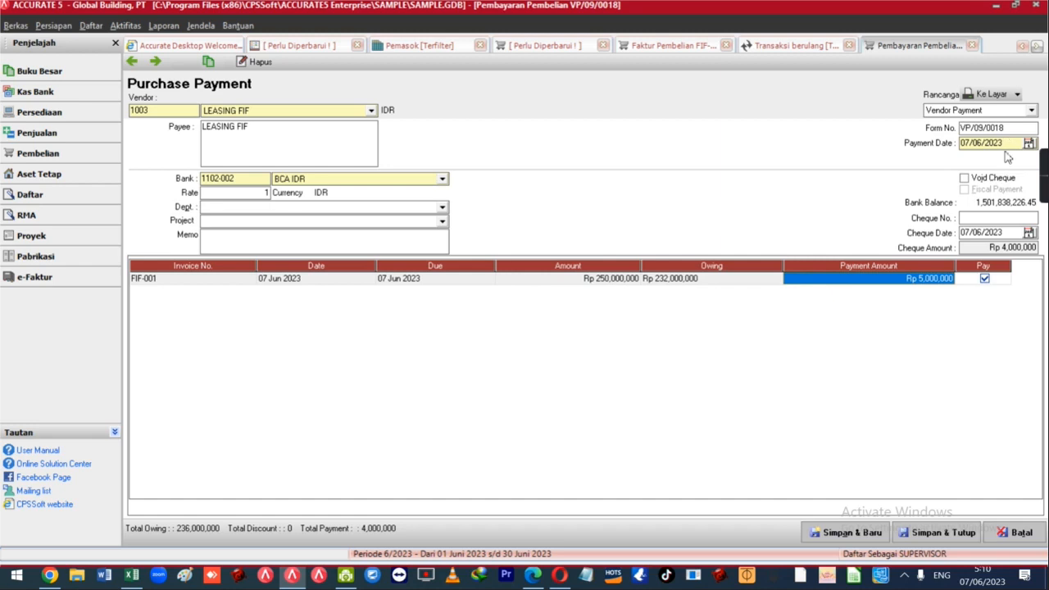
click(345, 253)
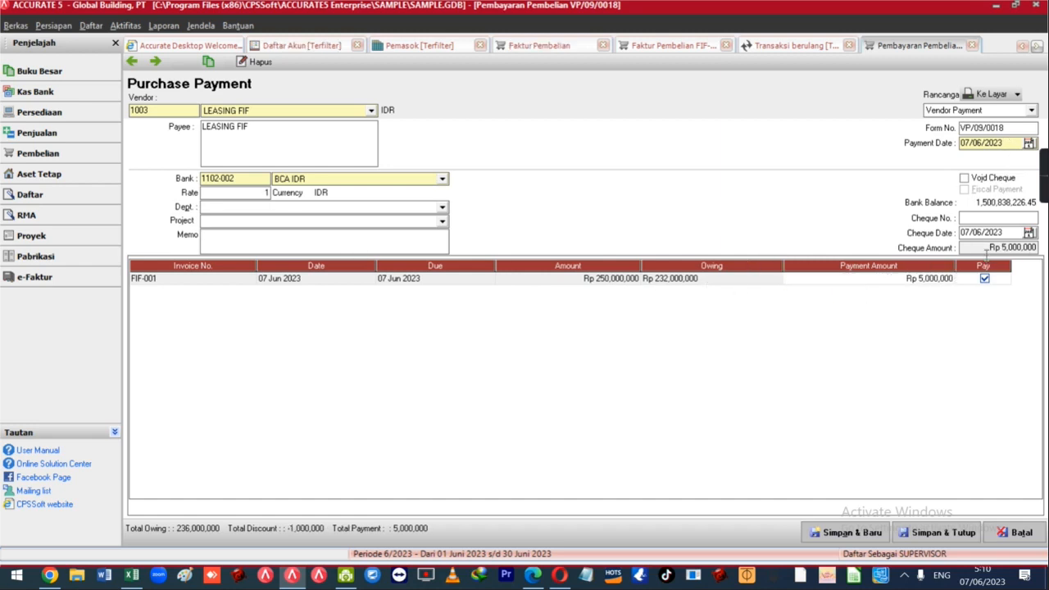
Save payment VP/09/0018 and return to it for review.
click(156, 64)
click(136, 64)
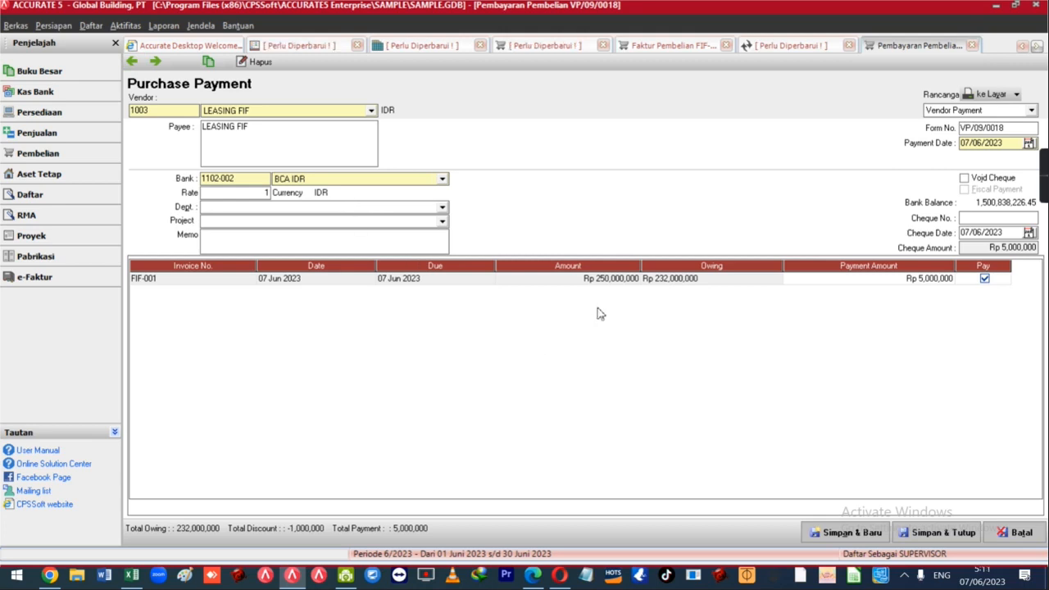
click(91, 25)
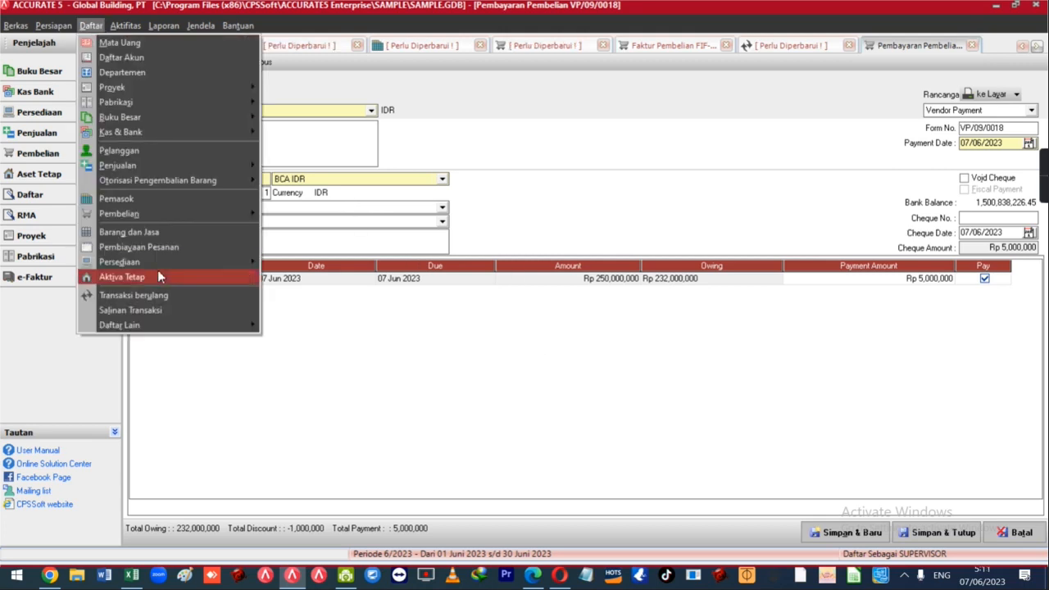
click(154, 296)
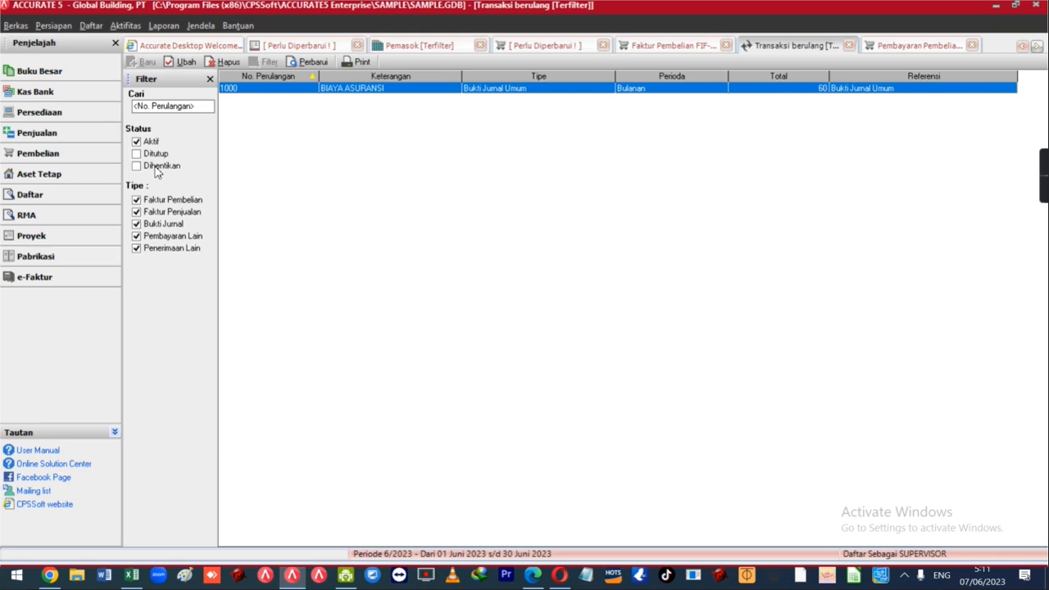
click(895, 52)
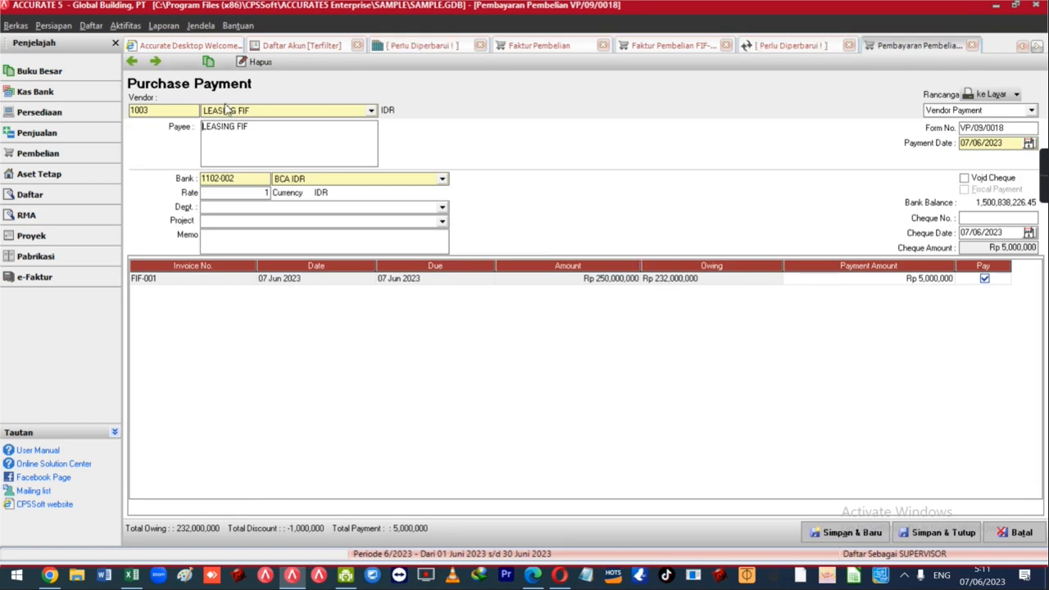
Start a new LEASING FIF payment and enter 4,000,000 on FIF-001, correcting the mistyped 400,000.
click(156, 62)
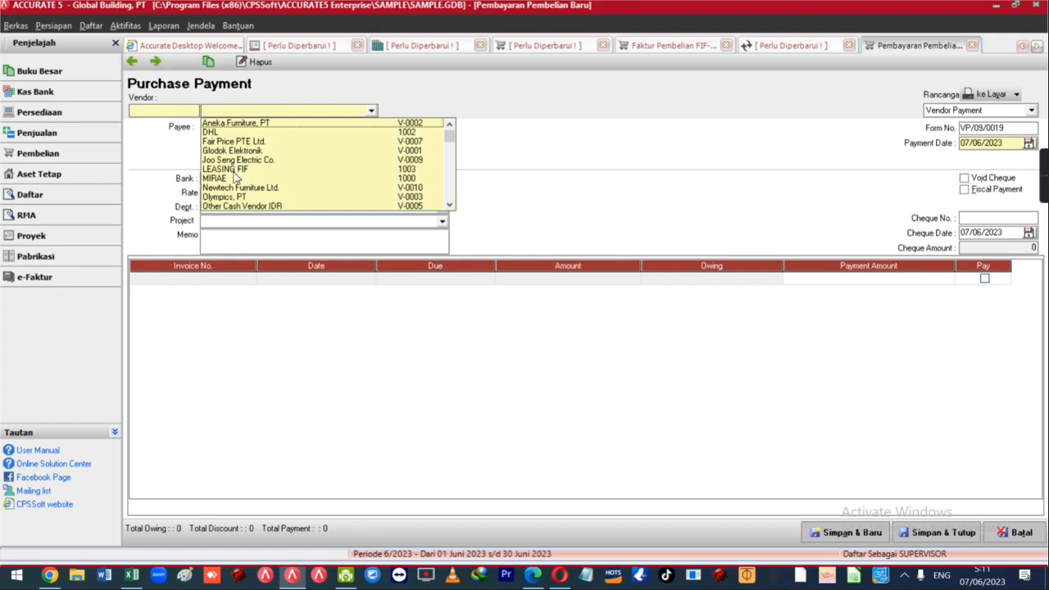
click(233, 170)
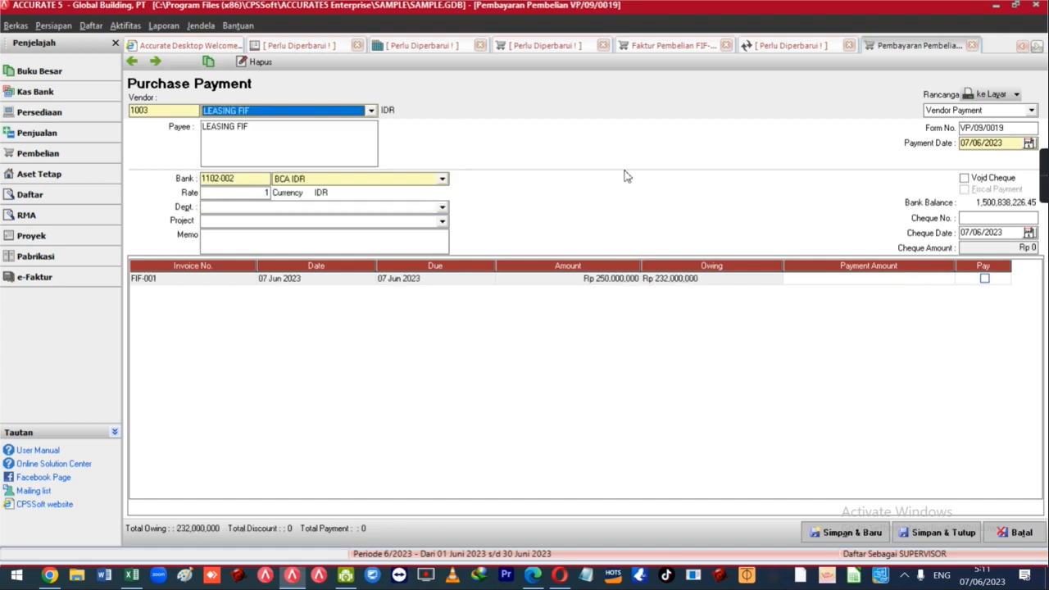
click(816, 279)
text(400,000)
key(Return)
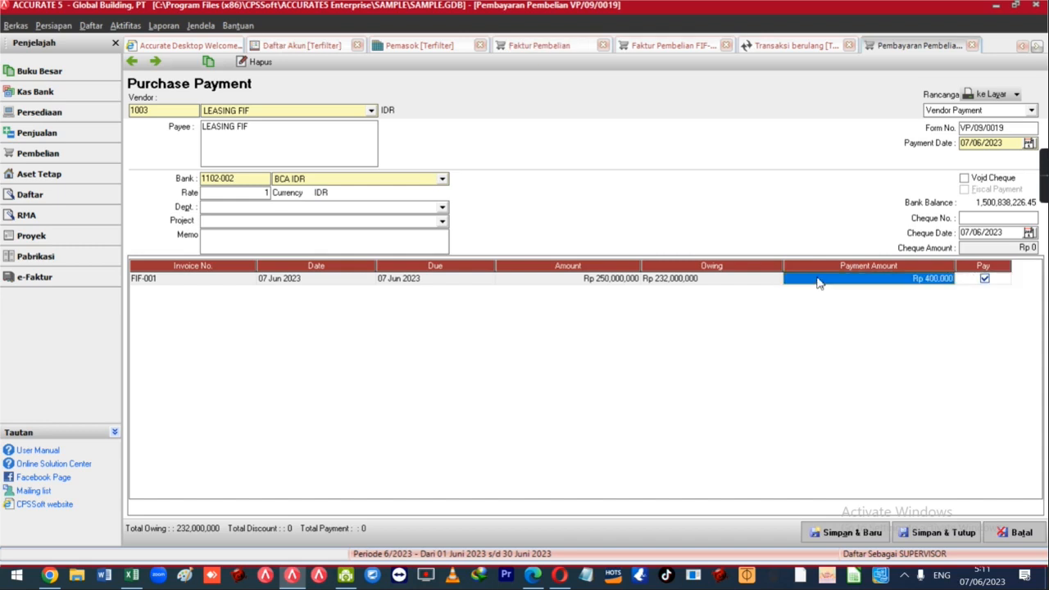
click(817, 279)
text(0)
key(Return)
Give FIF-001 a -1,000,000 discount to Biaya Bunga Pinjaman Lainnya and check the remaining owing.
right_click(817, 281)
click(829, 285)
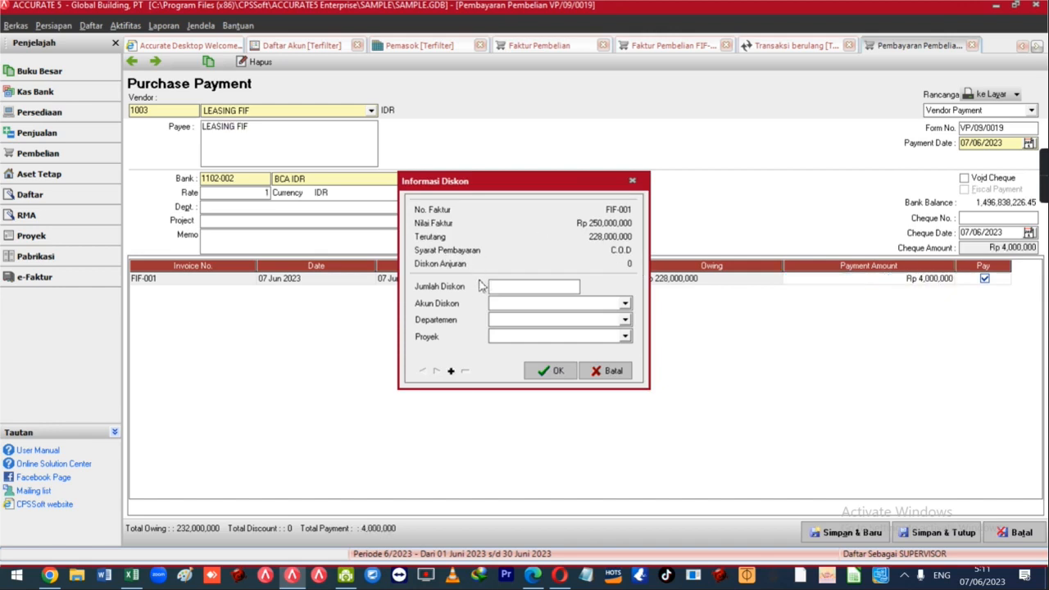
text(-1,000,000)
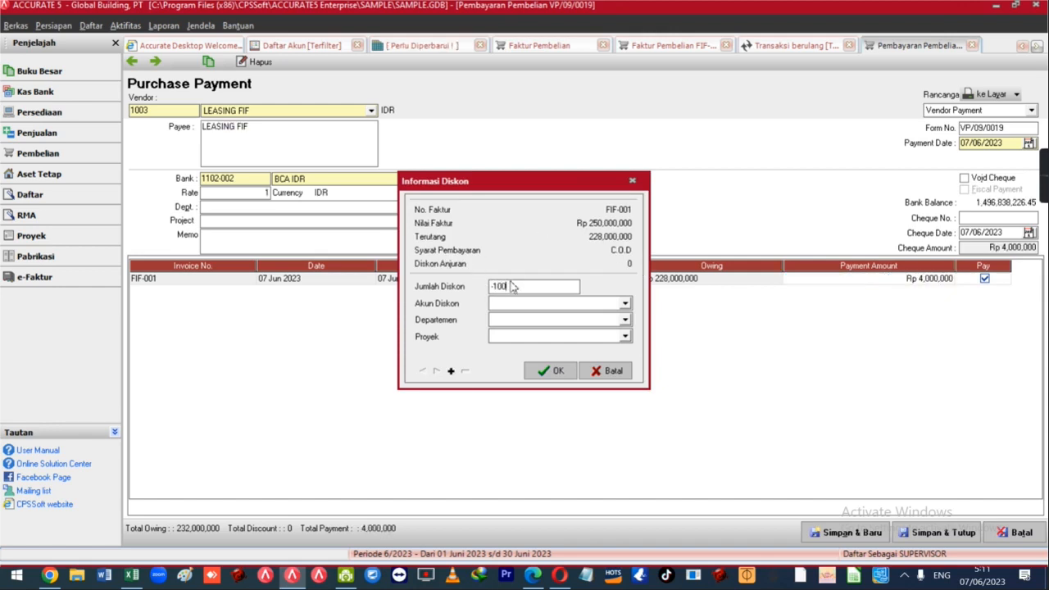
key(Tab)
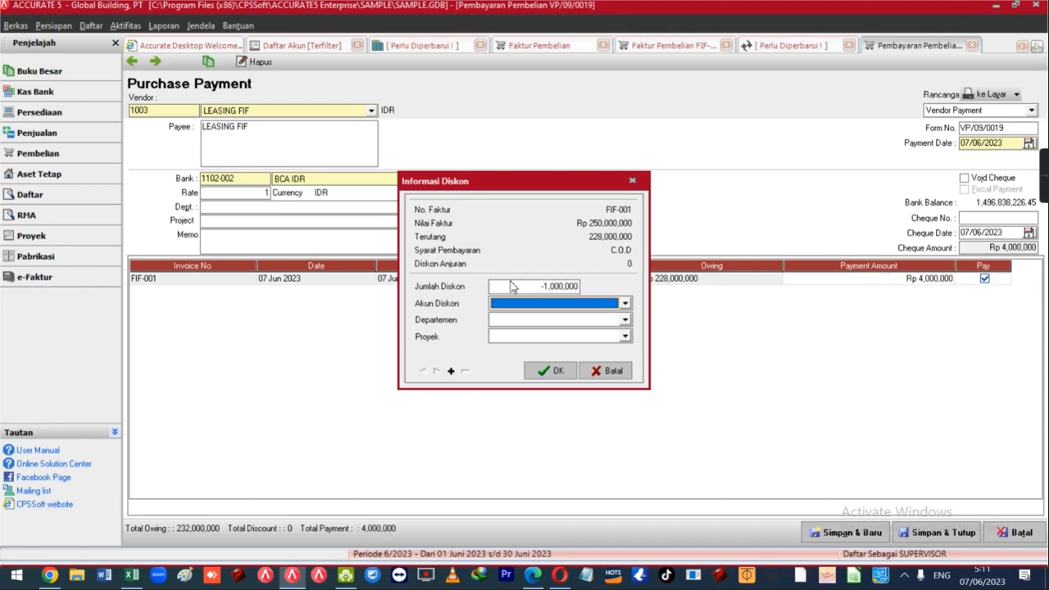
text(Biaya Bu)
key(Tab)
key(Tab)
key(Tab)
key(Return)
click(373, 238)
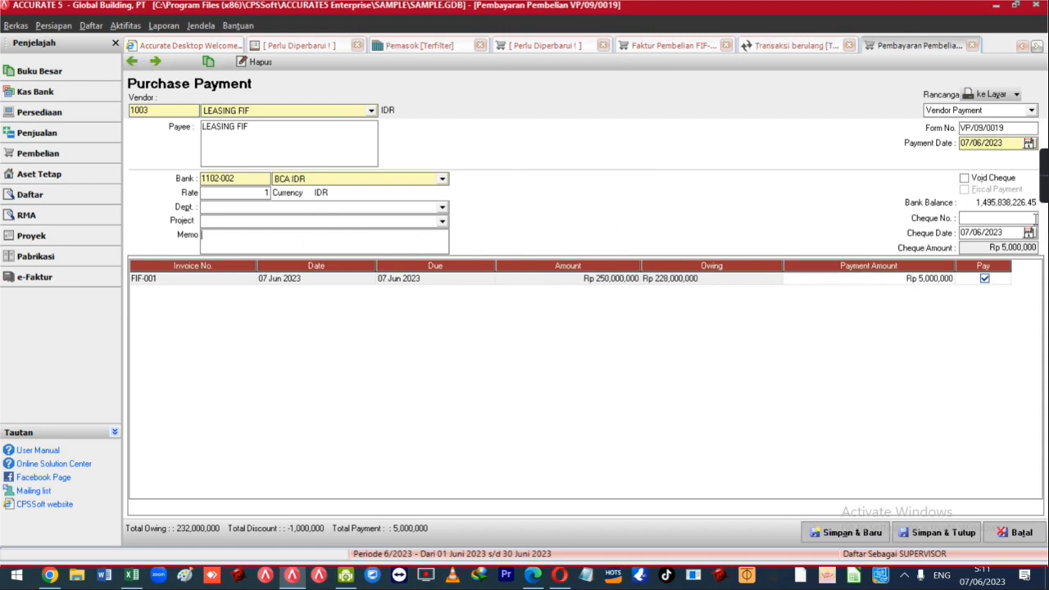
click(659, 282)
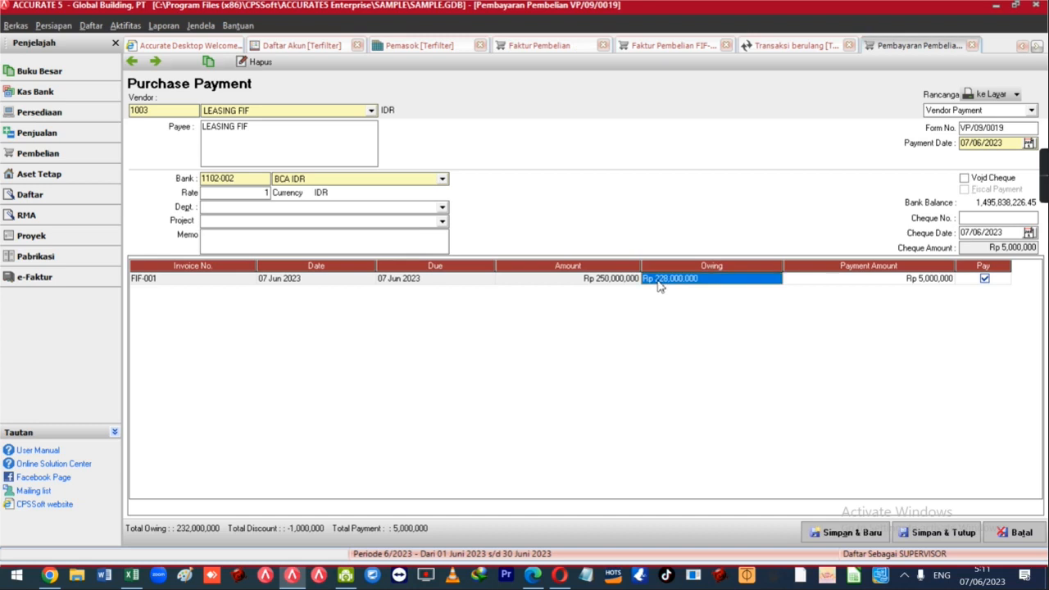
Save VP/09/0019 and start payment VP/09/0020 to LEASING FIF on invoice FIF-001.
click(155, 61)
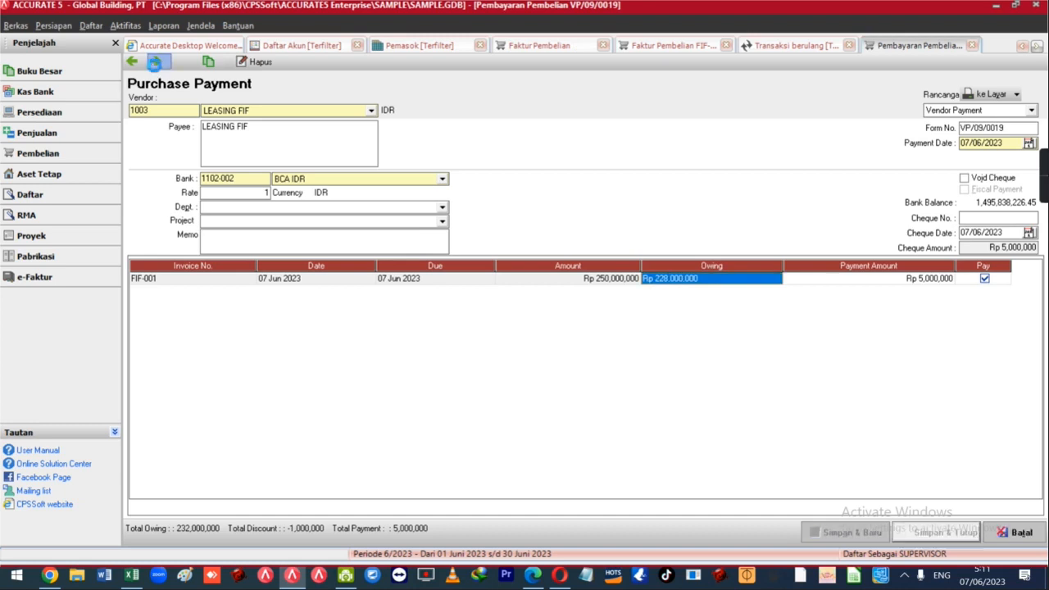
click(260, 111)
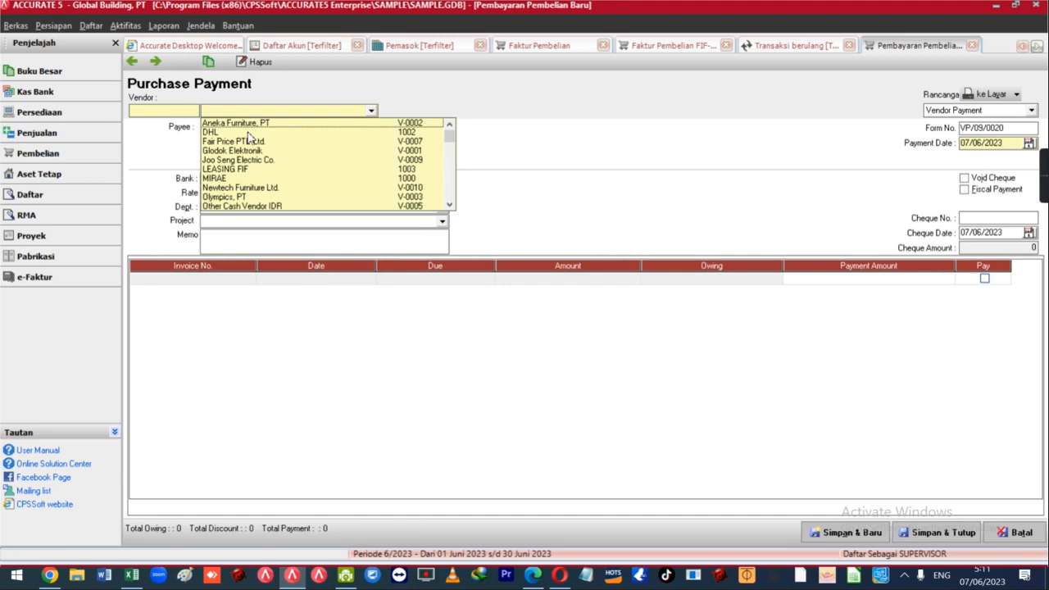
click(243, 167)
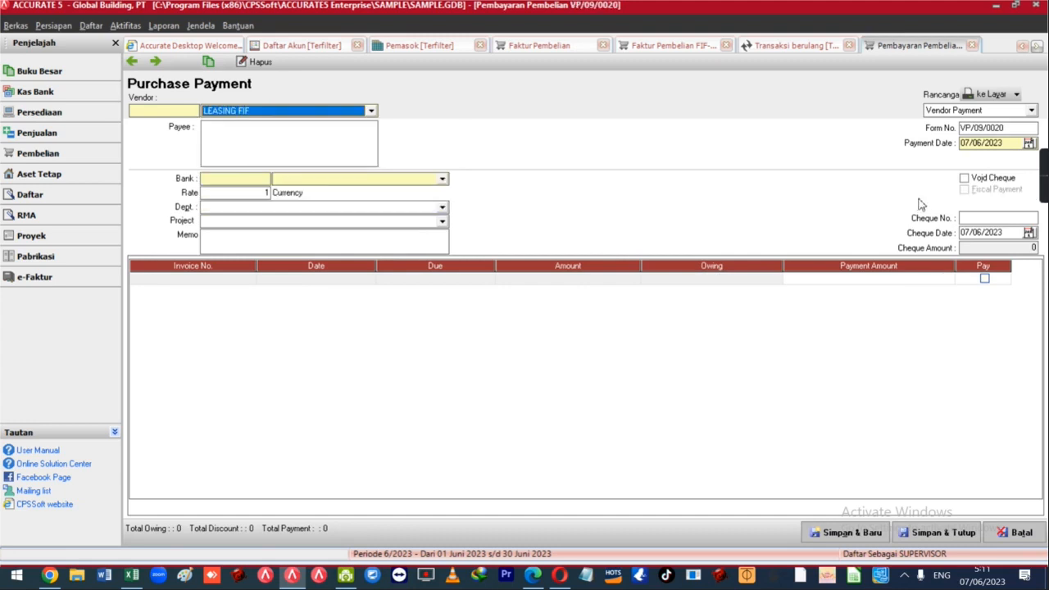
click(1012, 143)
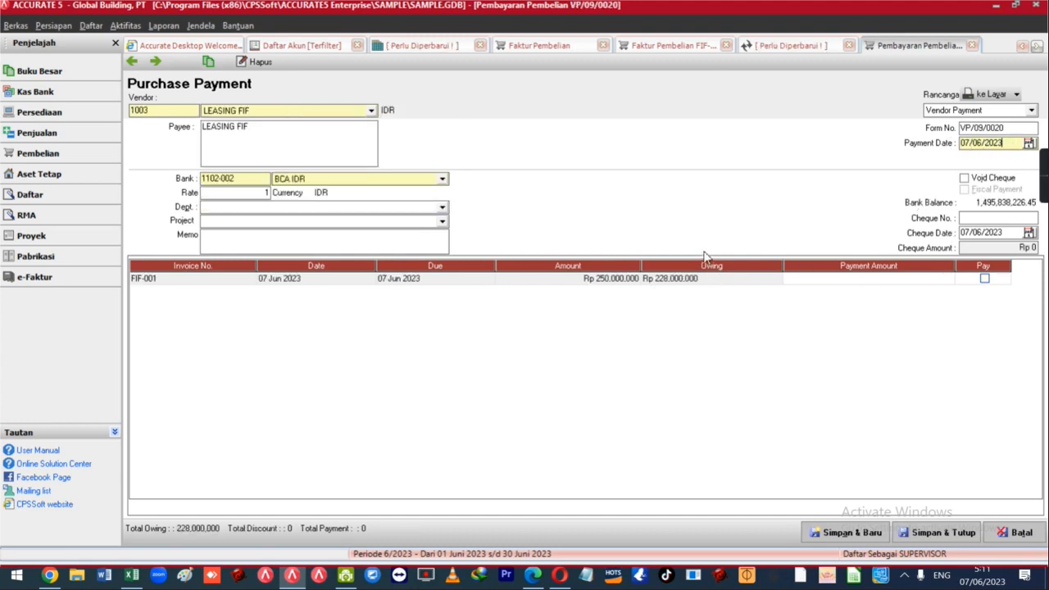
click(838, 281)
Pay 4.000.000 on FIF-001 with a -1,000,000 discount to Biaya Bunga Pinjaman Lainnya.
text(4.0)
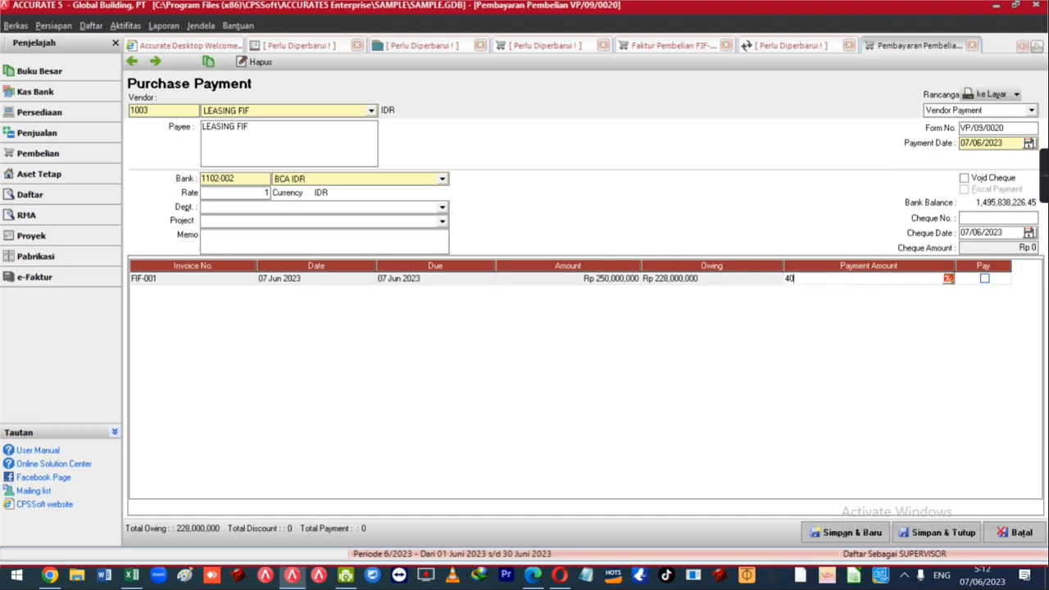
text(00.000)
key(Tab)
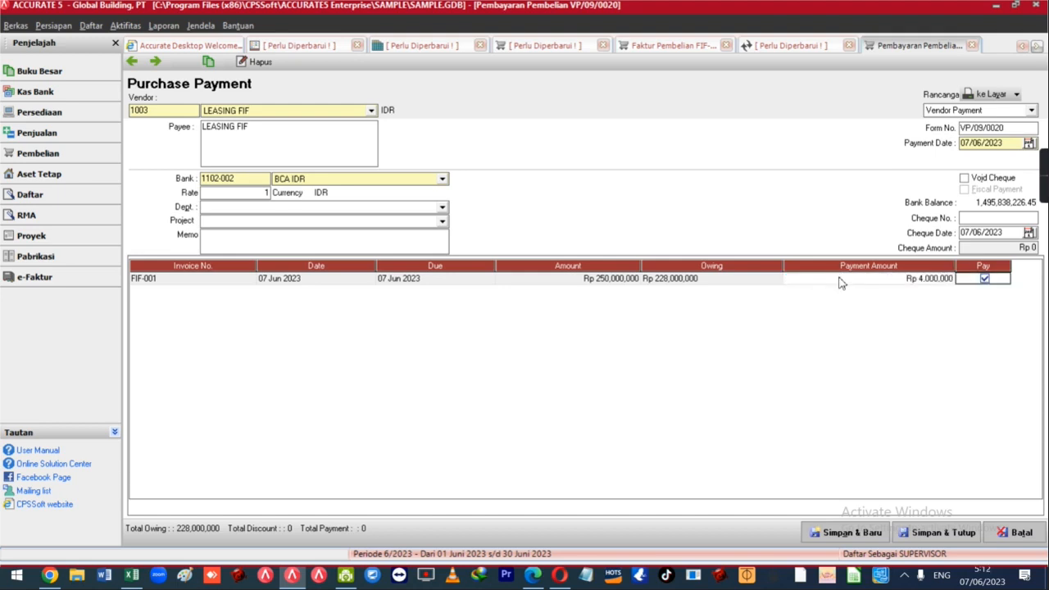
right_click(838, 281)
click(856, 285)
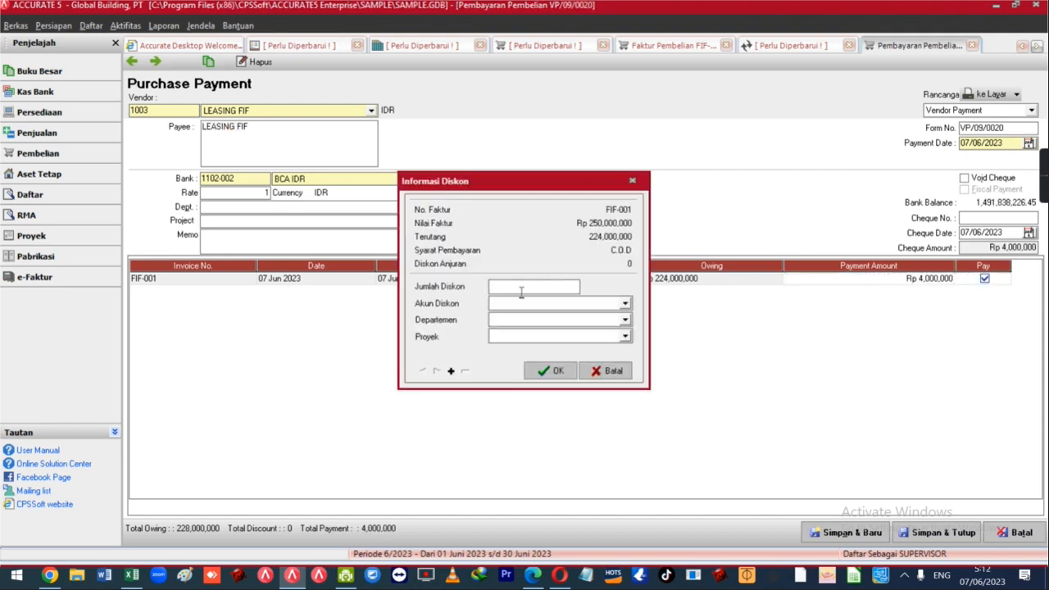
text(0000)
key(Tab)
text(biaya bunga)
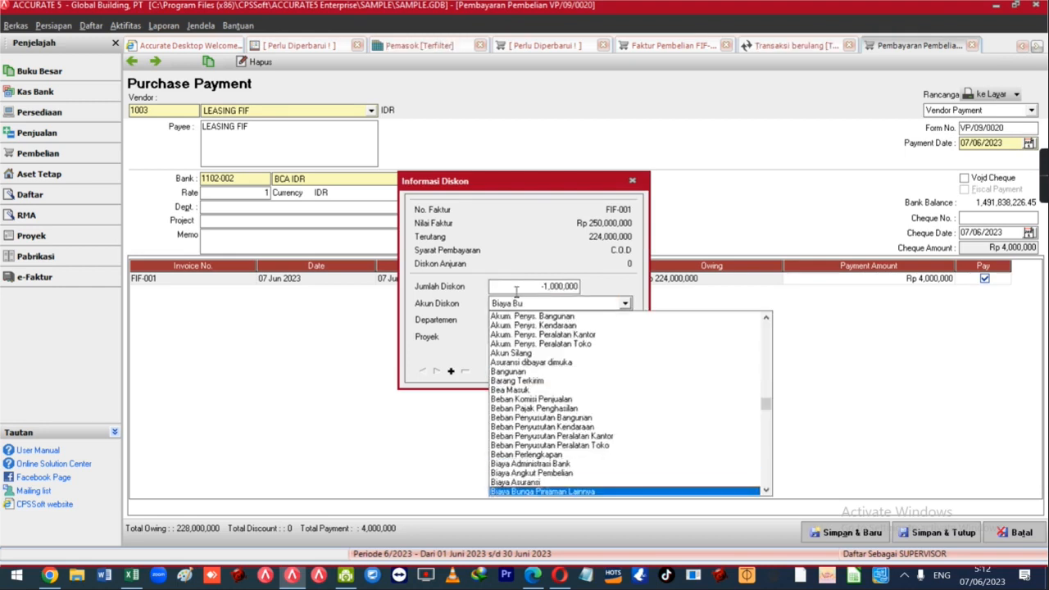
key(Return)
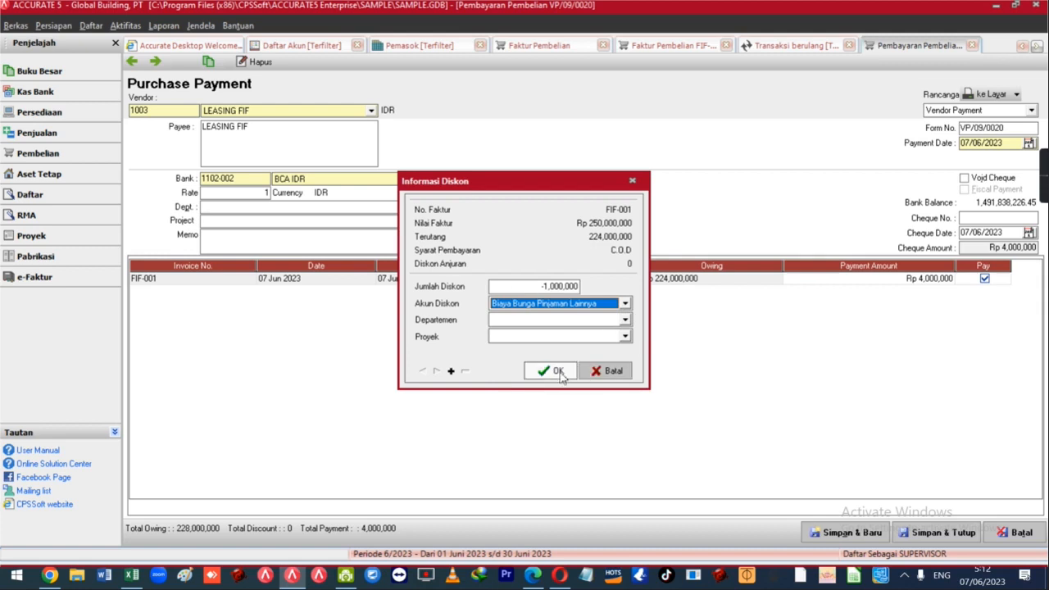
click(554, 371)
Verify the 5,000,000 payment amount and review the -1,000,000 discount details again.
click(823, 286)
click(822, 286)
drag(811, 285, 770, 285)
right_click(868, 284)
click(875, 287)
click(540, 287)
drag(521, 287, 498, 290)
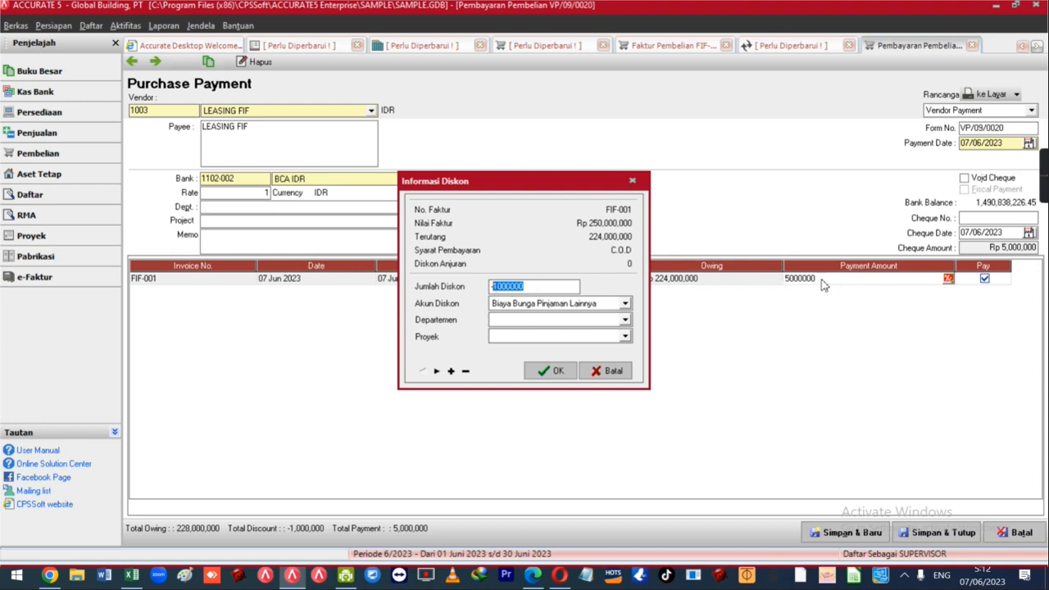
click(562, 371)
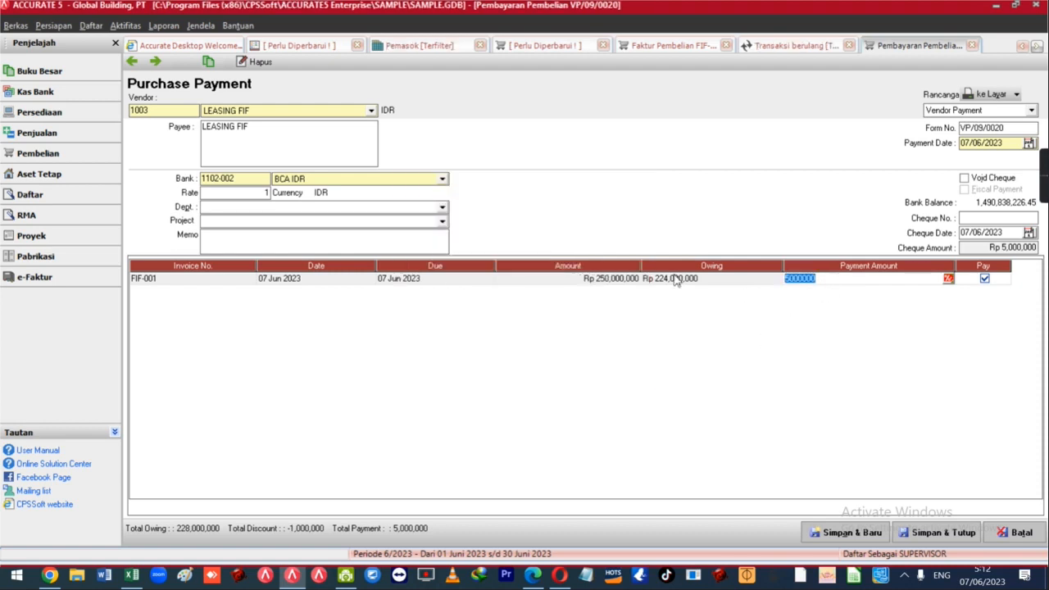
Check the payment date and cheque date on VP/09/0020.
click(997, 145)
drag(999, 152, 956, 151)
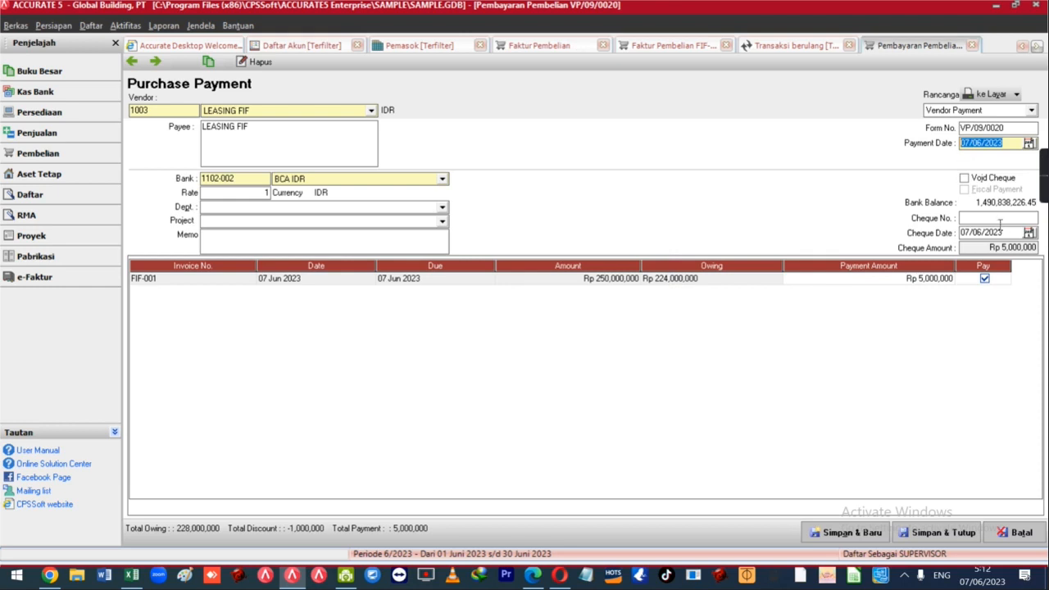
drag(1011, 235, 955, 236)
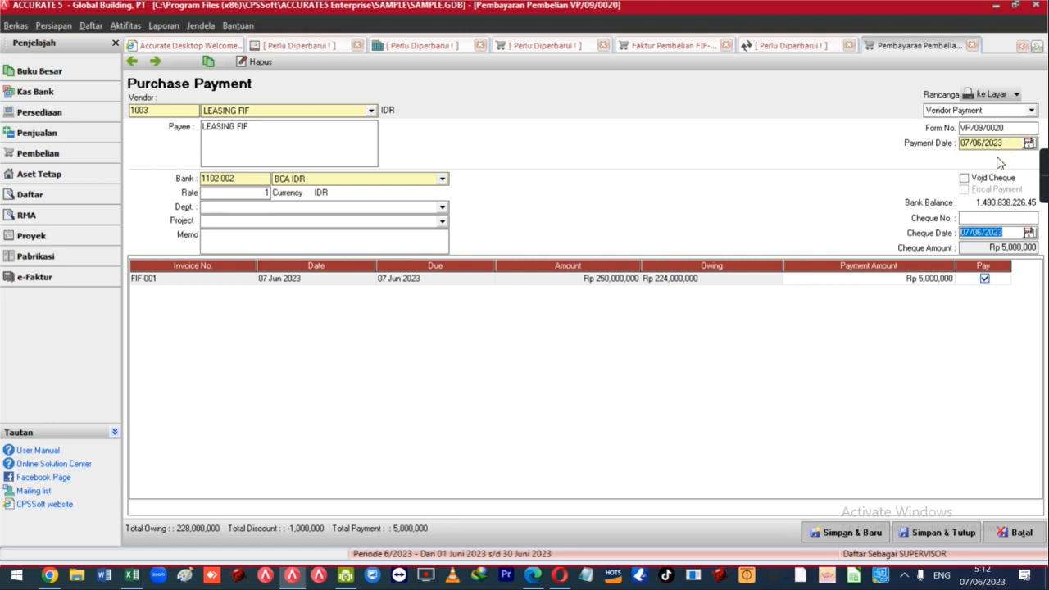
drag(1001, 143, 960, 150)
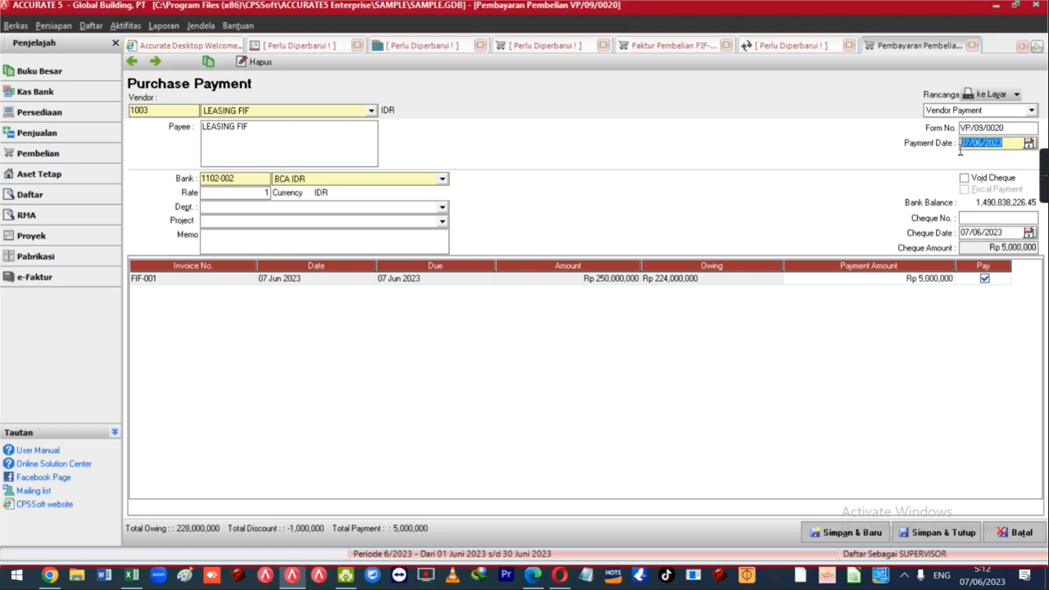
drag(1004, 234, 956, 233)
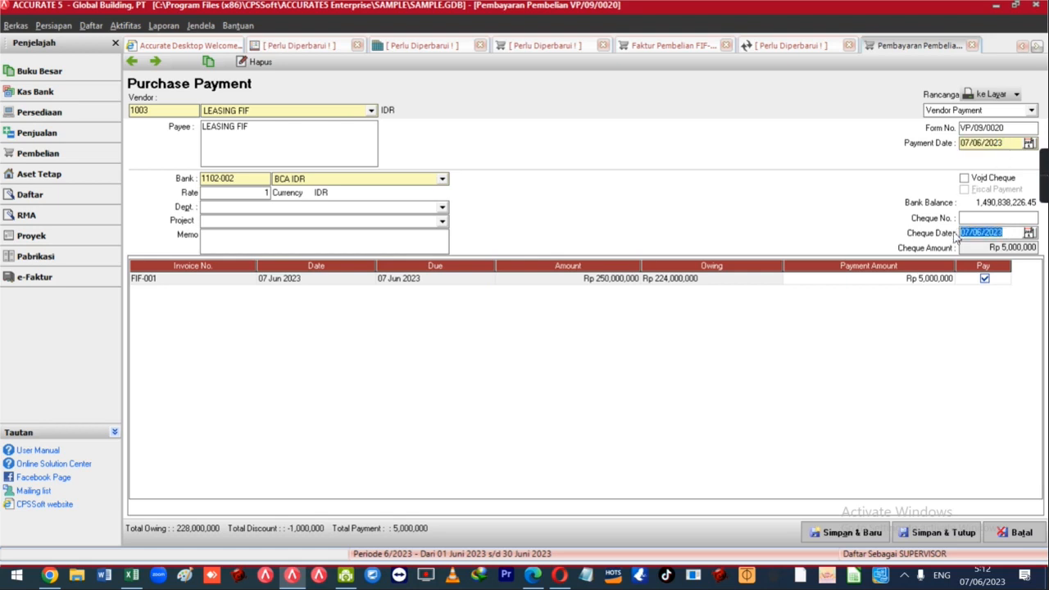
click(92, 26)
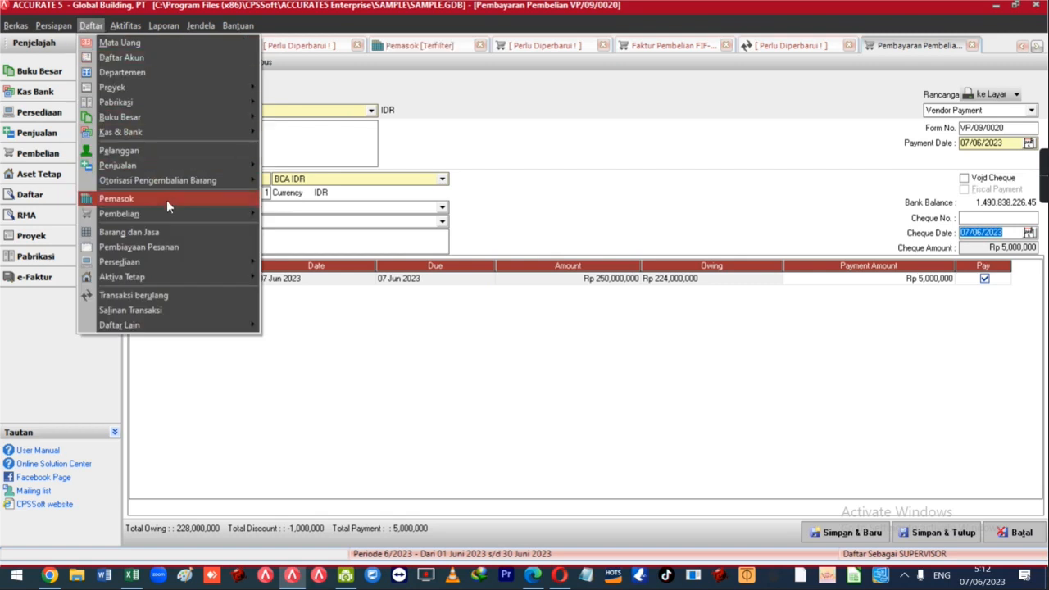
Filter the purchase payment list to LEASING FIF, untick Filter Tanggal and Hanya yg Blm Direkonsiliasi, and refresh.
mouse_move(170, 213)
click(308, 288)
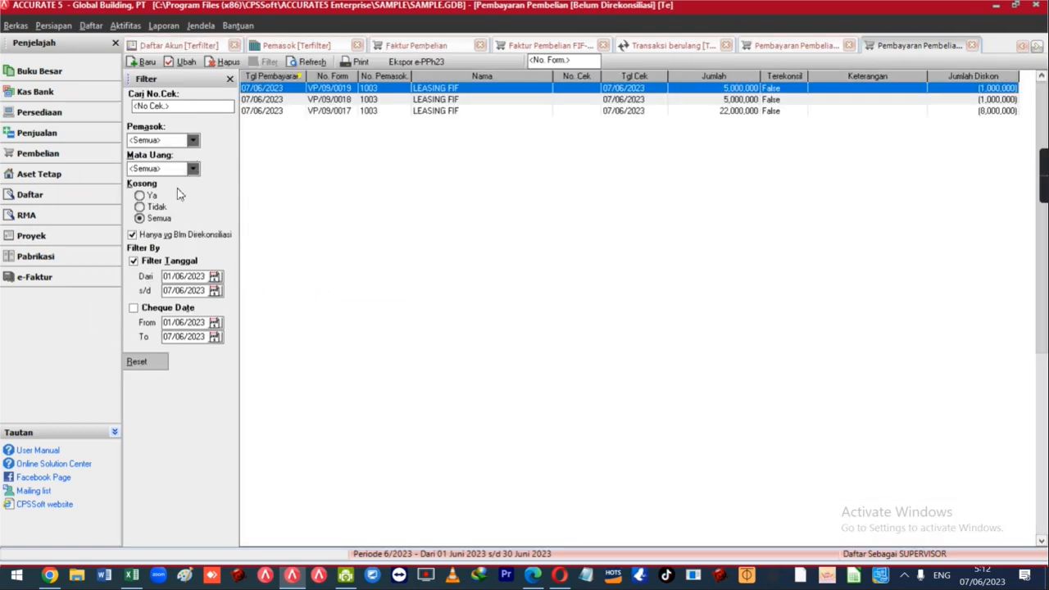
click(191, 141)
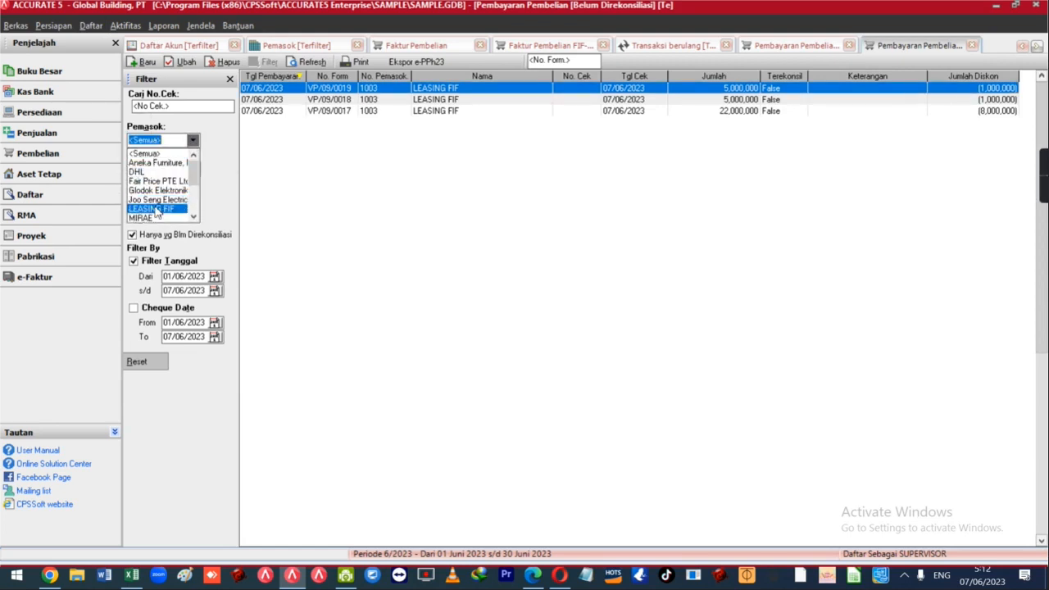
click(156, 210)
click(164, 262)
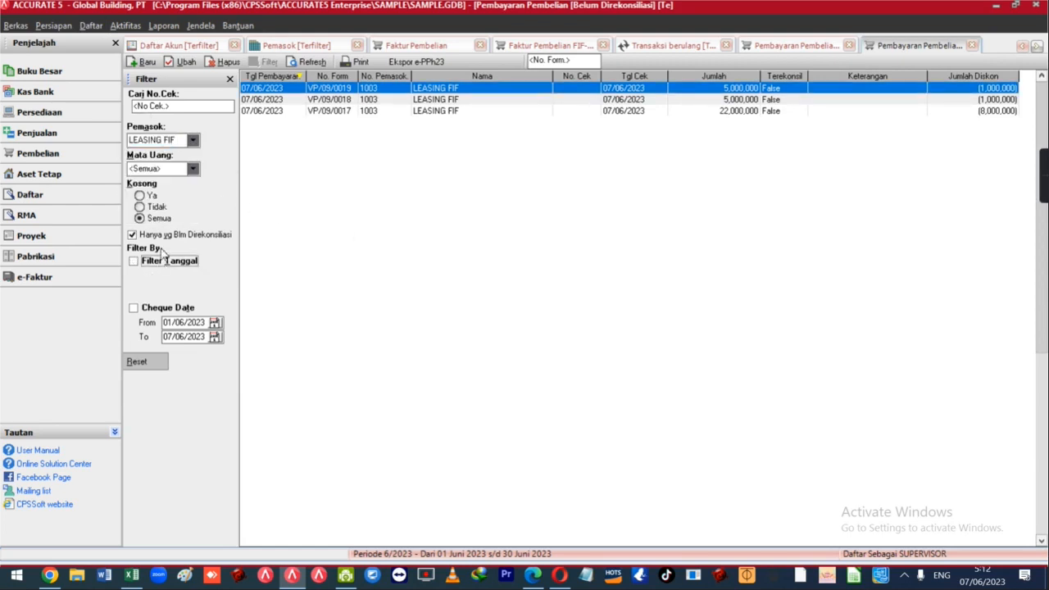
click(164, 235)
click(292, 67)
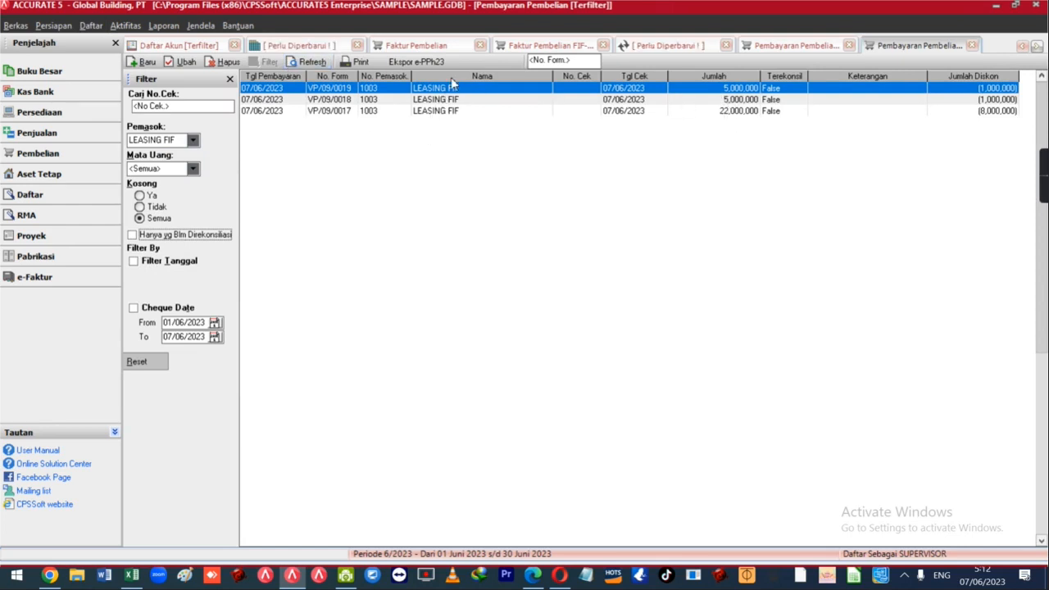
click(329, 100)
click(329, 90)
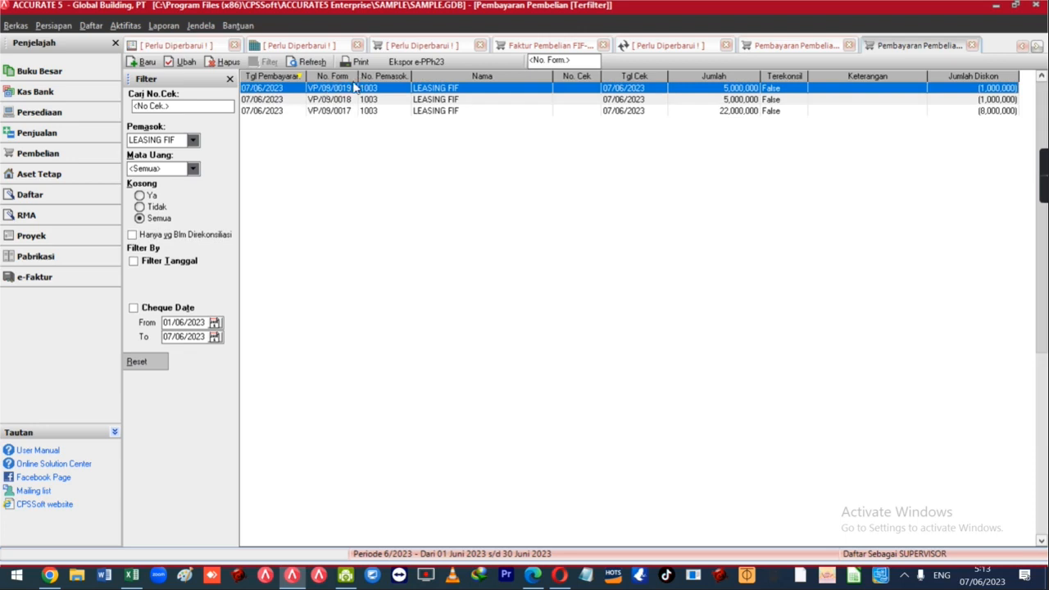
Resize the No. Form, Nama, Jumlah and No. Cek columns, then return to the Excel leasing schedule.
drag(358, 76, 375, 75)
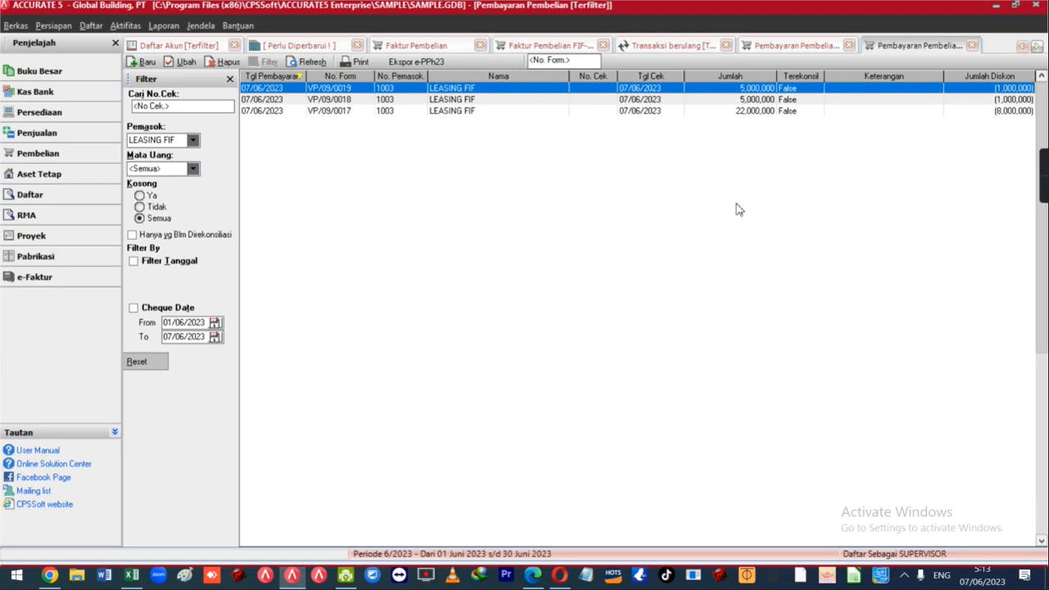
drag(569, 77, 490, 76)
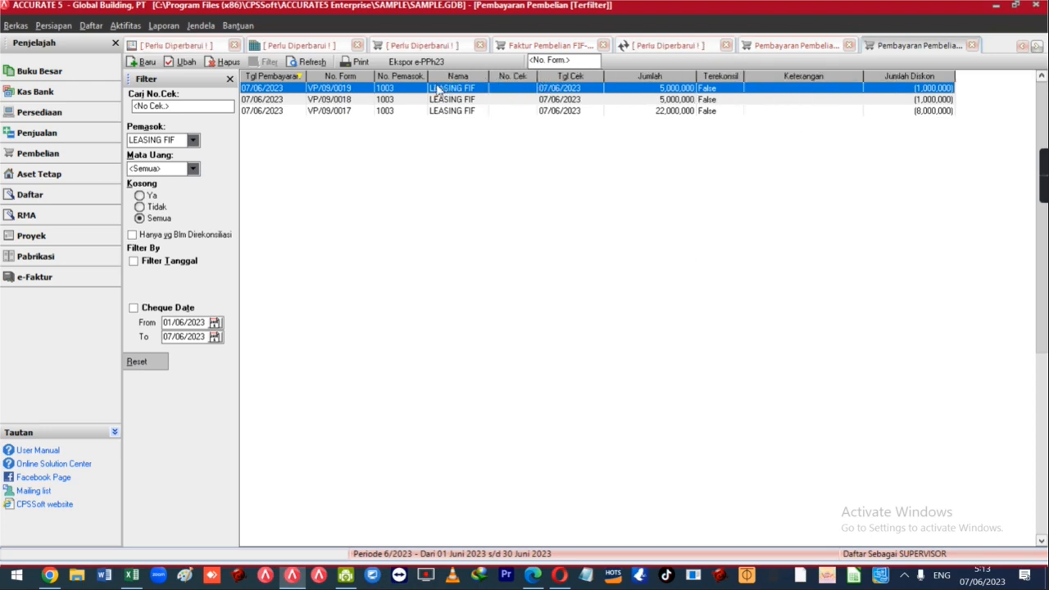
drag(695, 76, 675, 80)
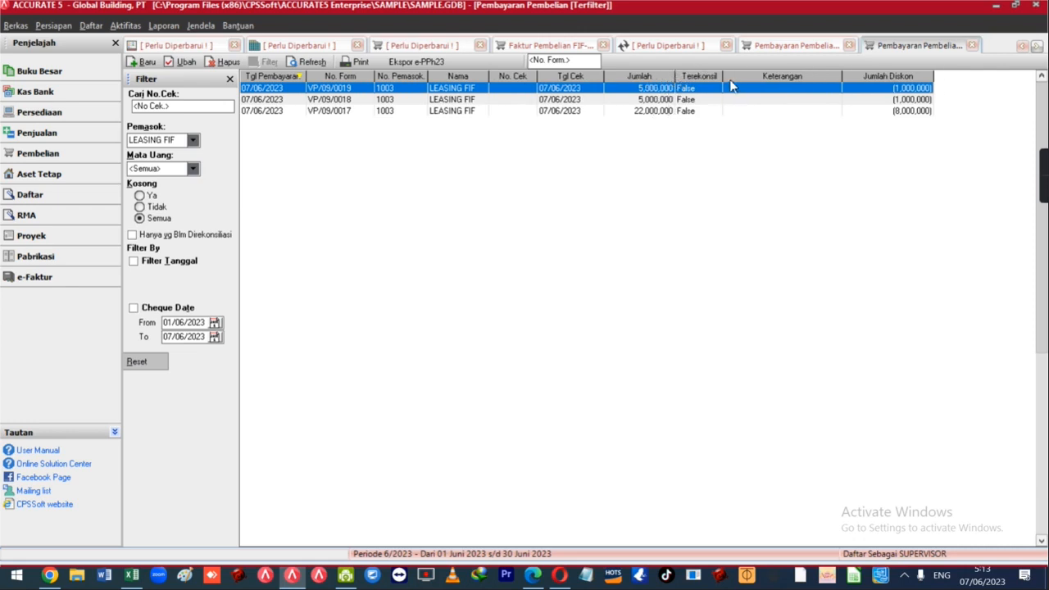
drag(537, 76, 534, 77)
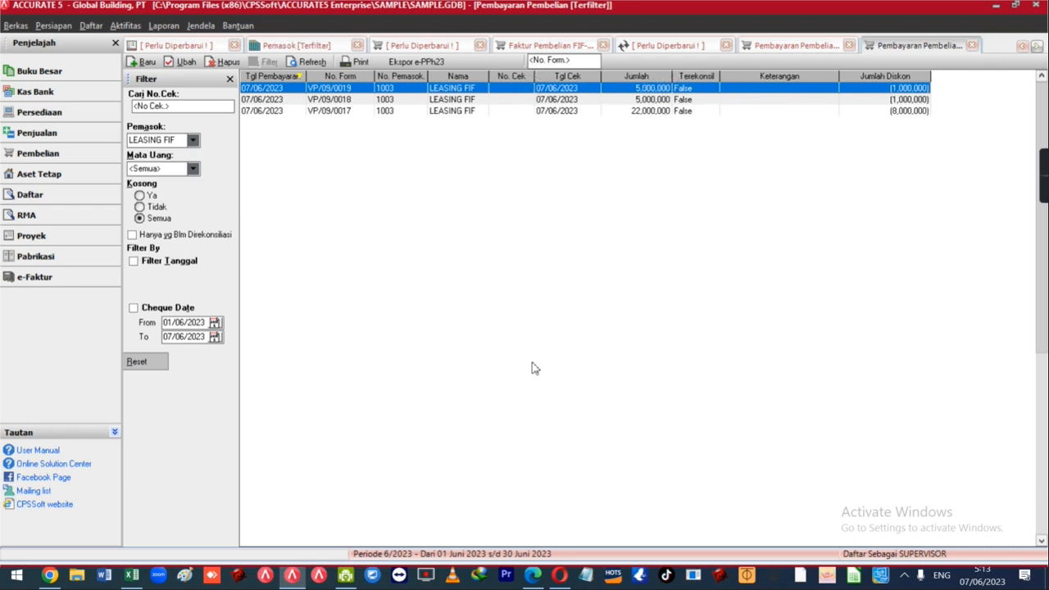
click(131, 575)
scroll(245, 229, up, 8)
click(237, 213)
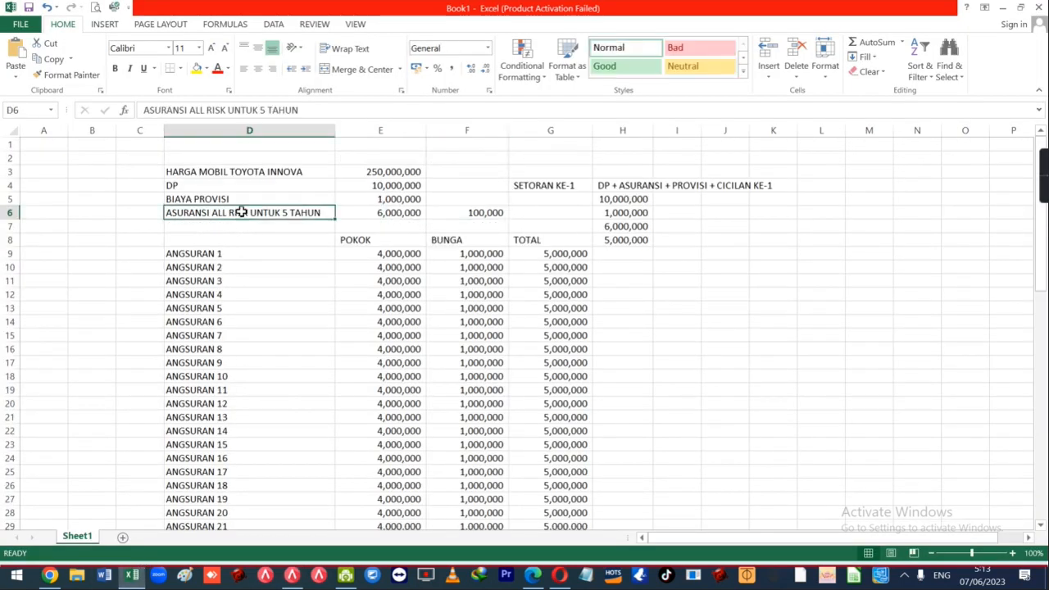
click(244, 204)
click(257, 173)
click(262, 188)
click(260, 198)
click(260, 209)
drag(616, 202, 621, 239)
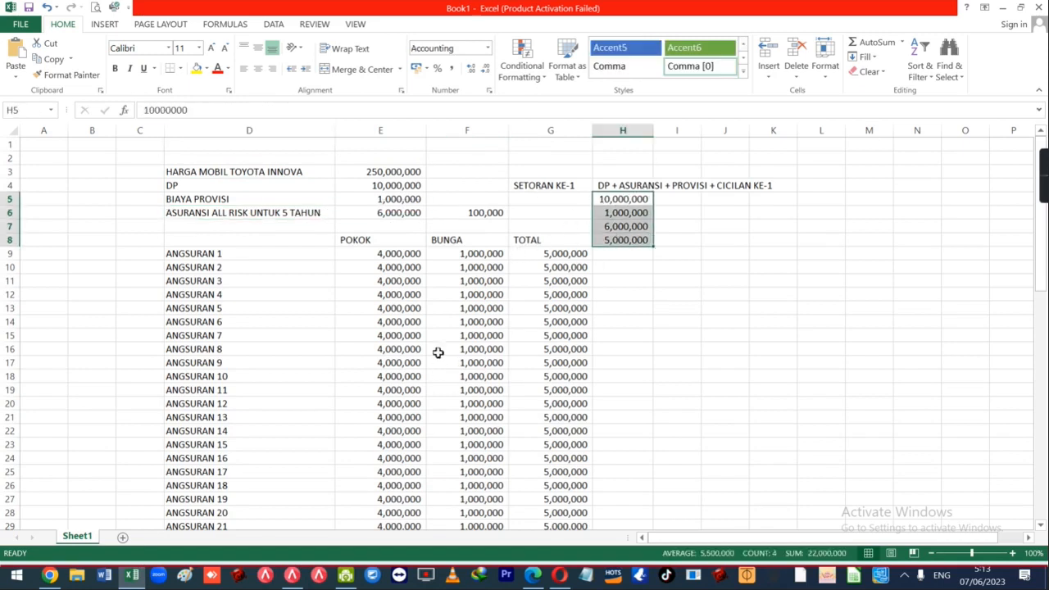
drag(395, 255, 537, 402)
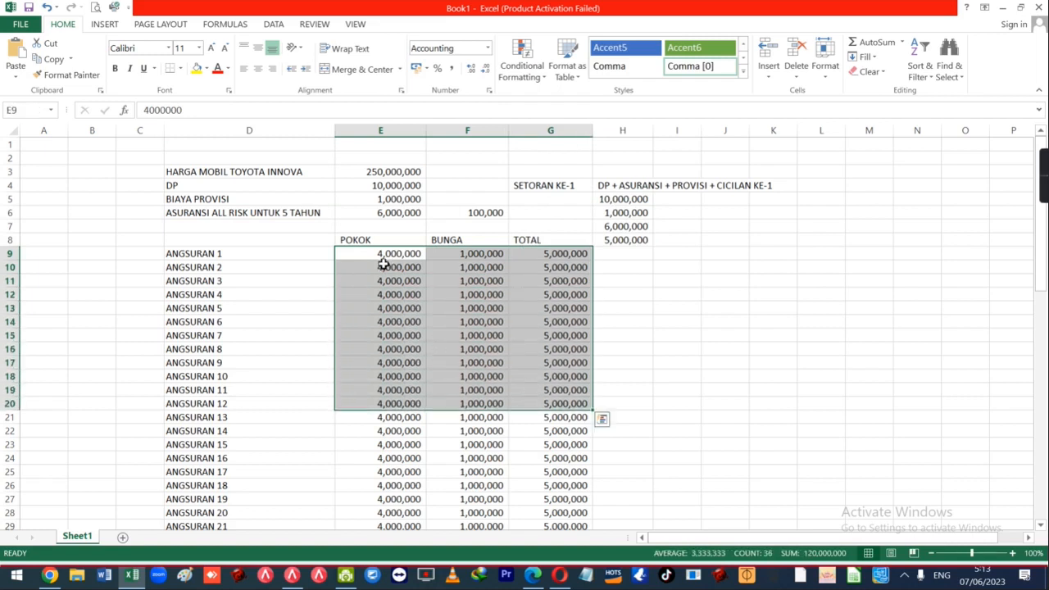
click(385, 254)
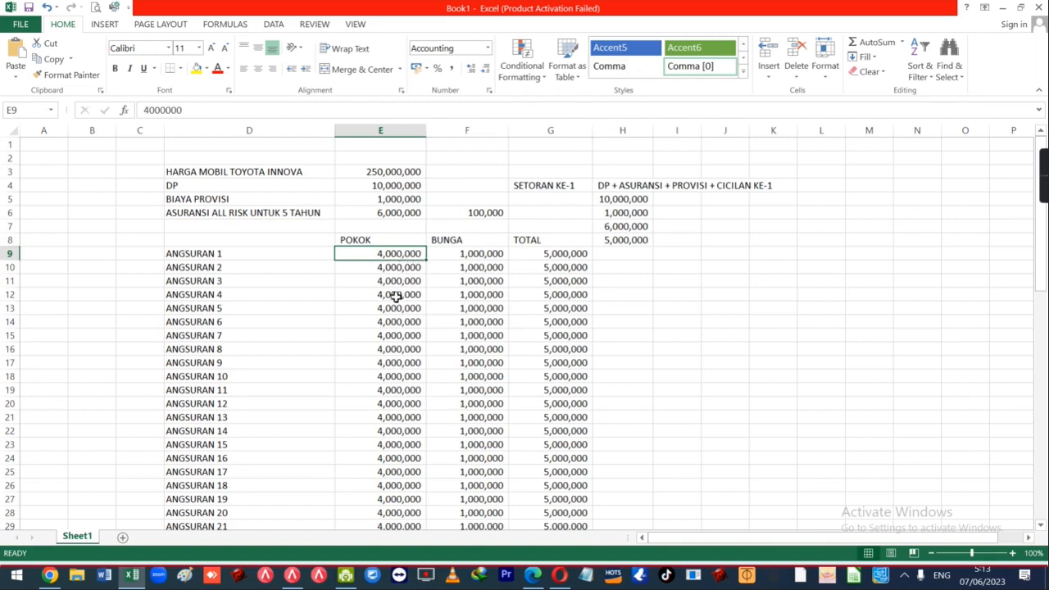
click(489, 445)
scroll(488, 450, down, 13)
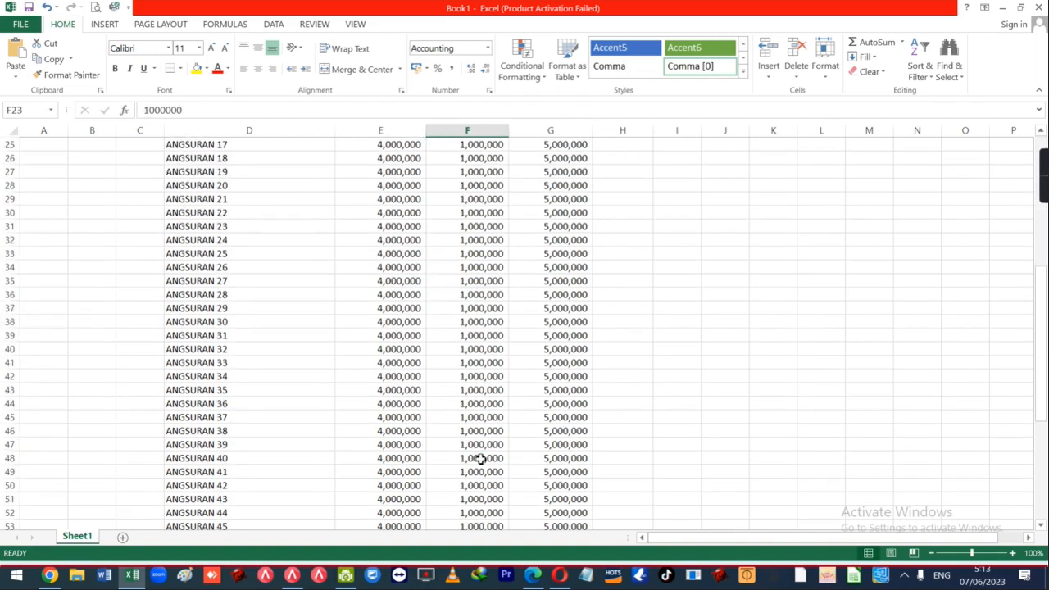
scroll(486, 461, down, 5)
drag(561, 189, 551, 289)
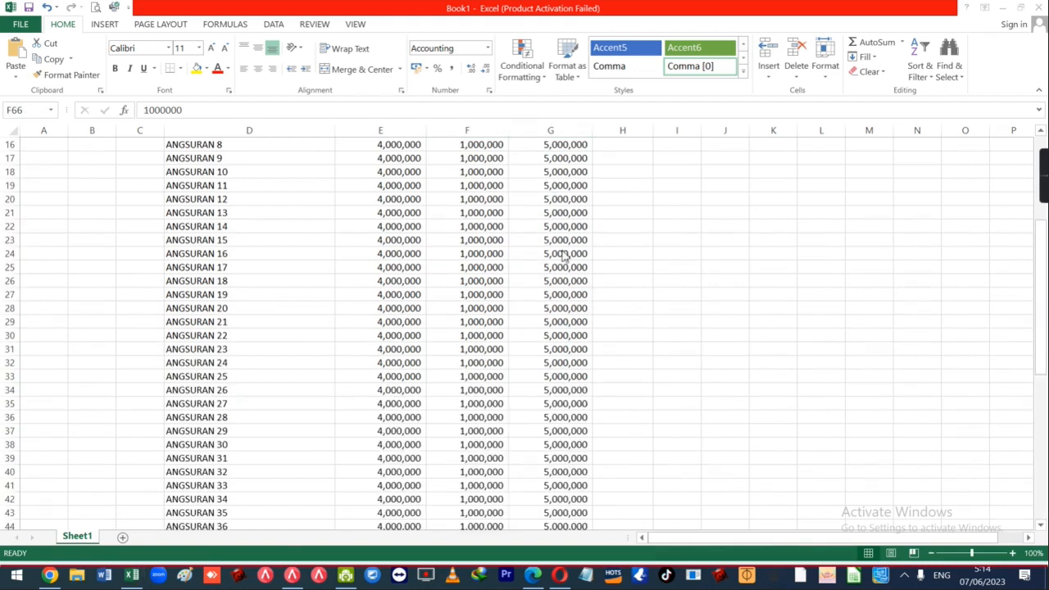
click(537, 226)
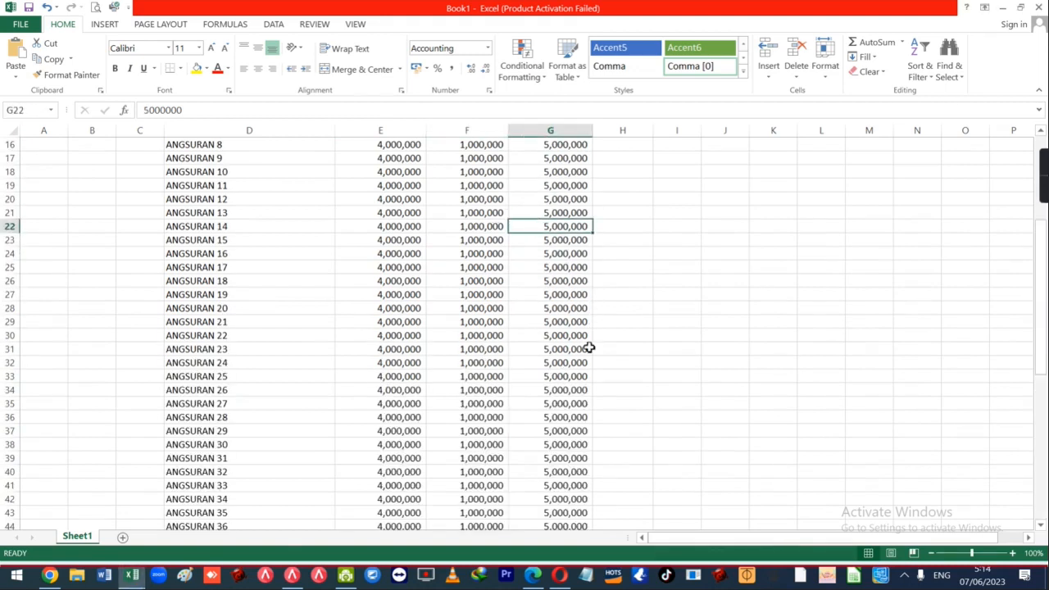
scroll(271, 277, up, 5)
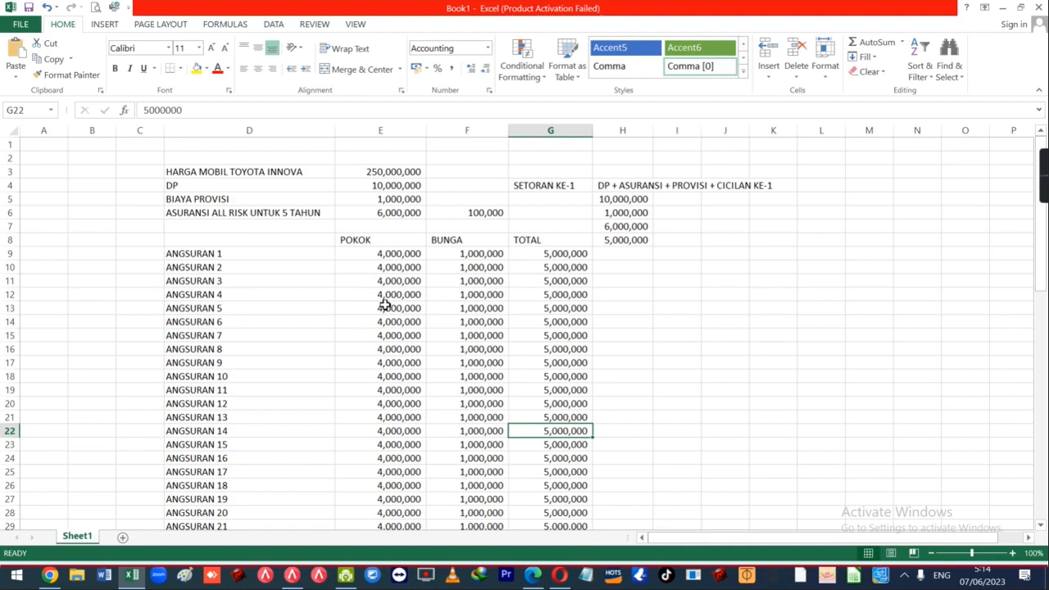
click(246, 199)
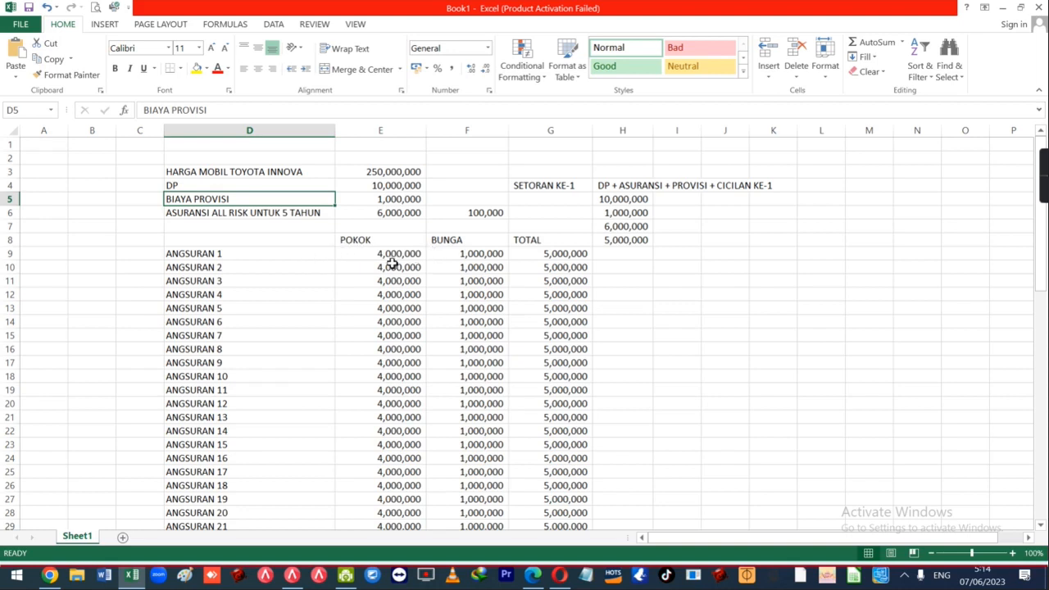
drag(397, 256, 565, 321)
click(215, 172)
click(228, 187)
click(416, 256)
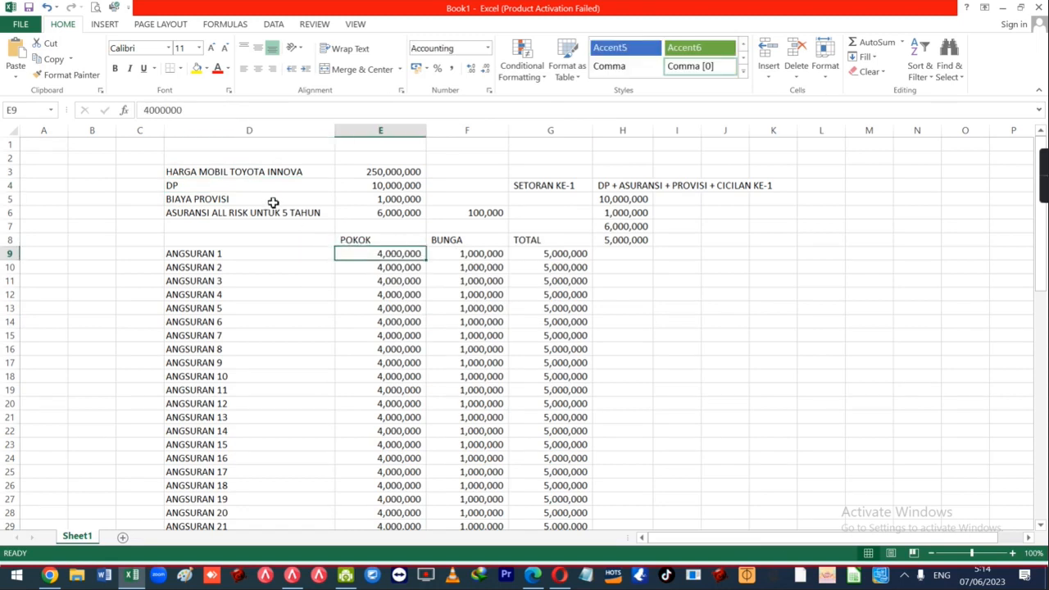
click(280, 186)
click(283, 201)
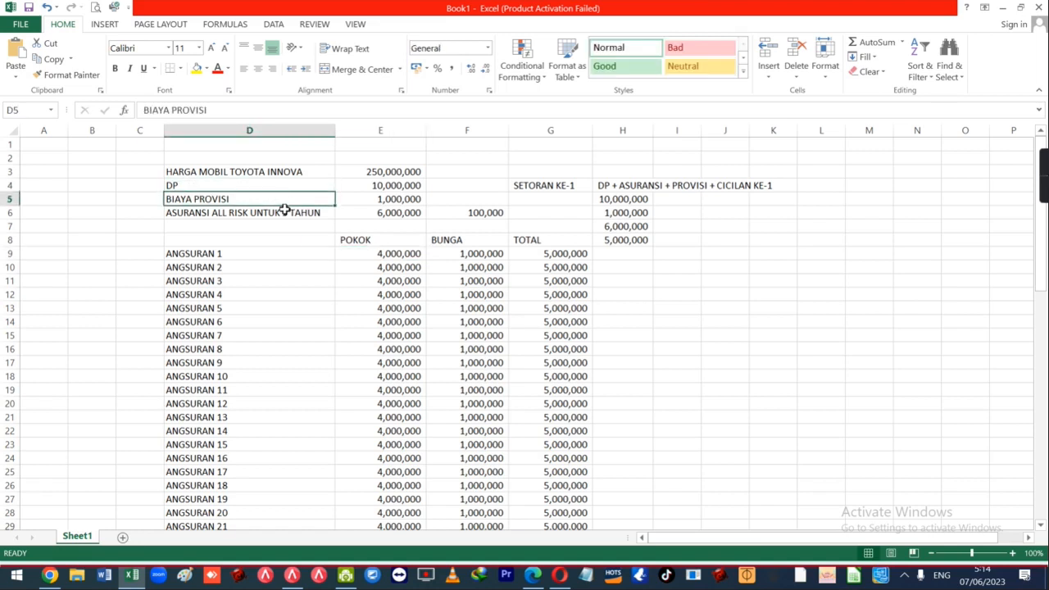
click(283, 211)
click(324, 259)
click(339, 257)
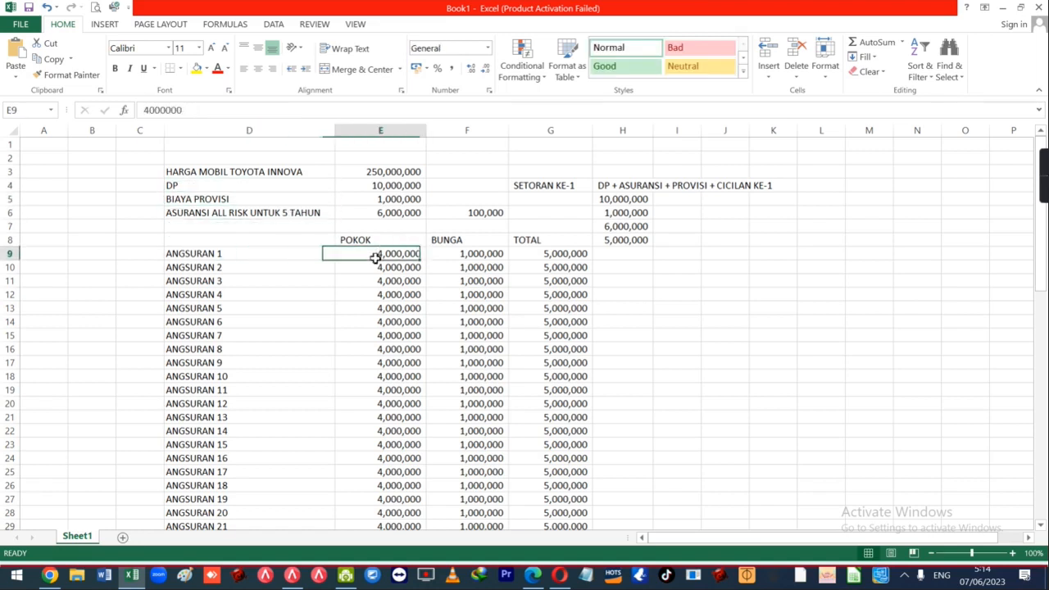
click(413, 280)
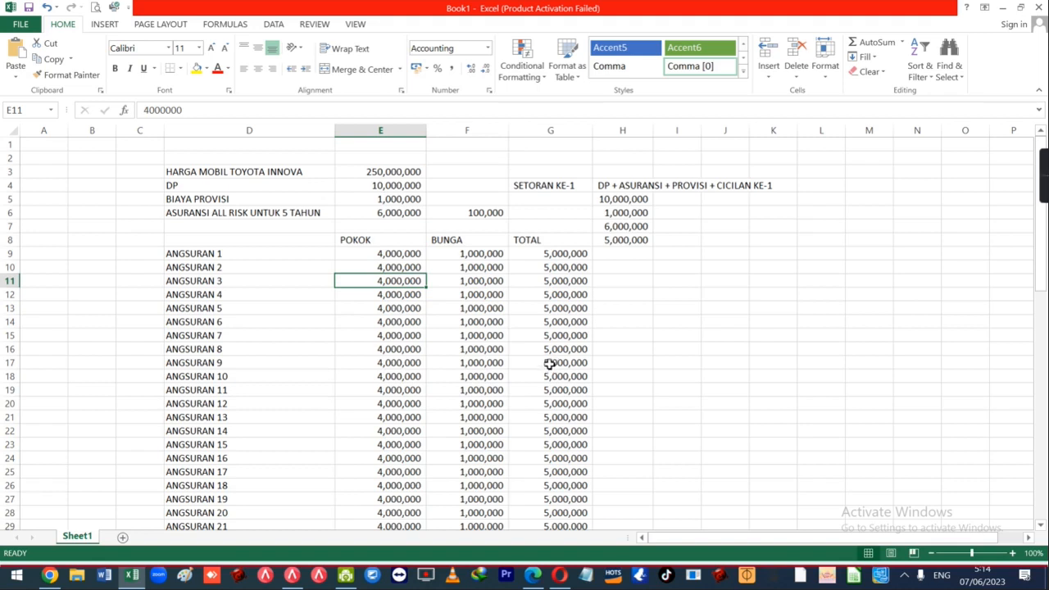
click(421, 311)
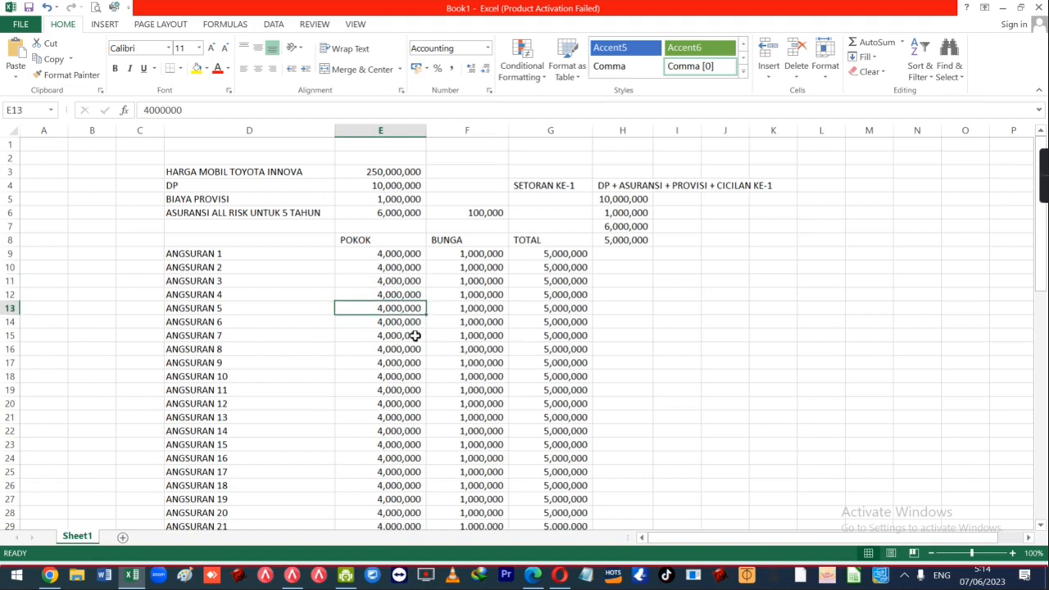
click(302, 254)
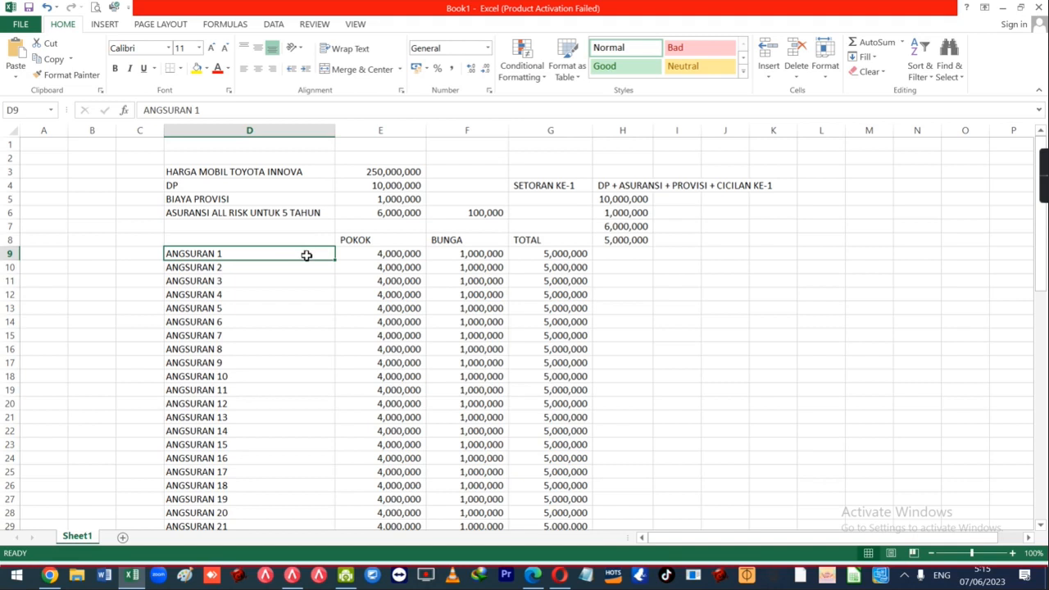